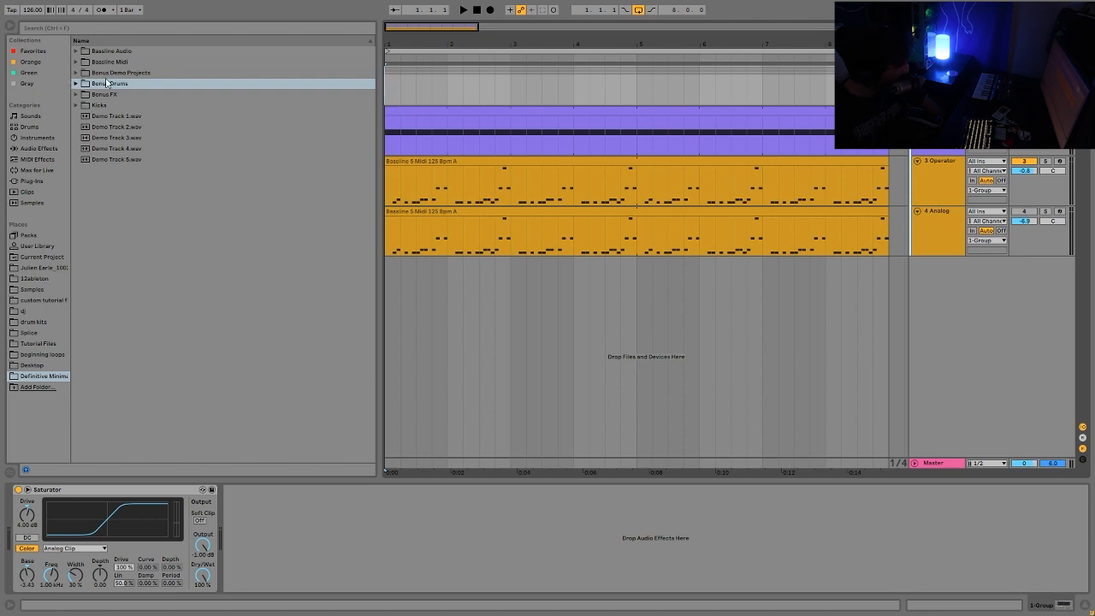
Browse the bassline audio, bassline MIDI, kick, and bonus demo project, drum and FX folders of the sample pack
{"action": "double_click", "coordinate": [103, 50]}
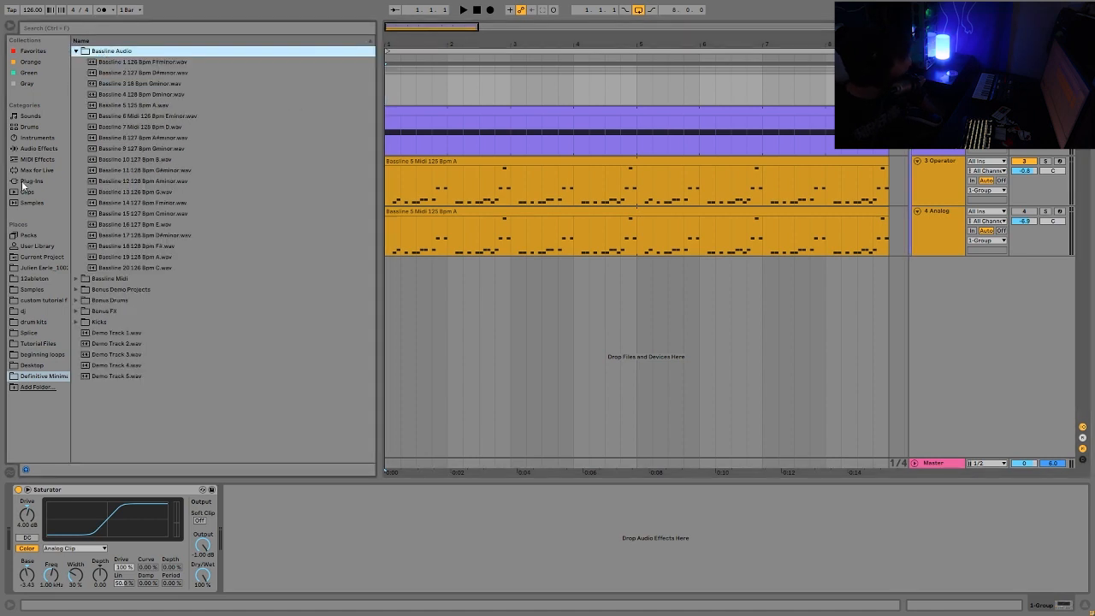
{"action": "double_click", "coordinate": [119, 279]}
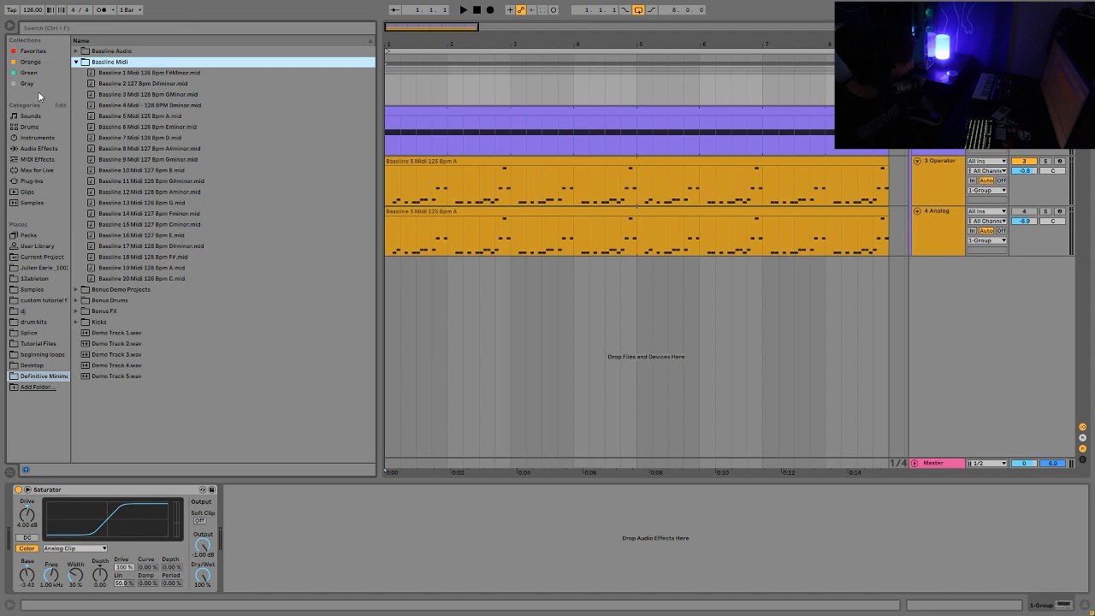
{"action": "double_click", "coordinate": [107, 320]}
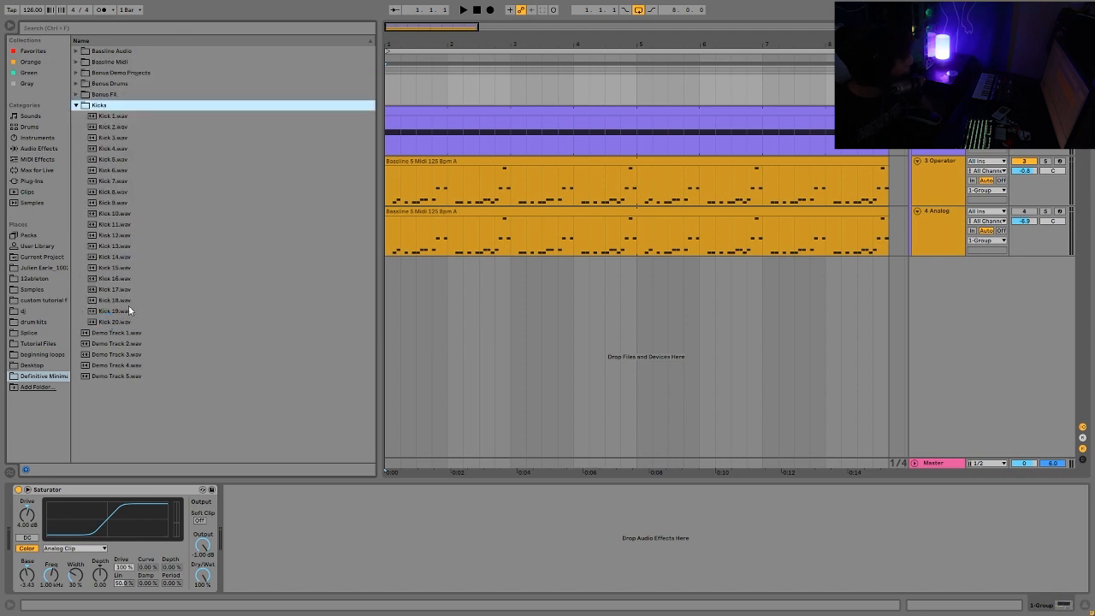
{"action": "double_click", "coordinate": [95, 107]}
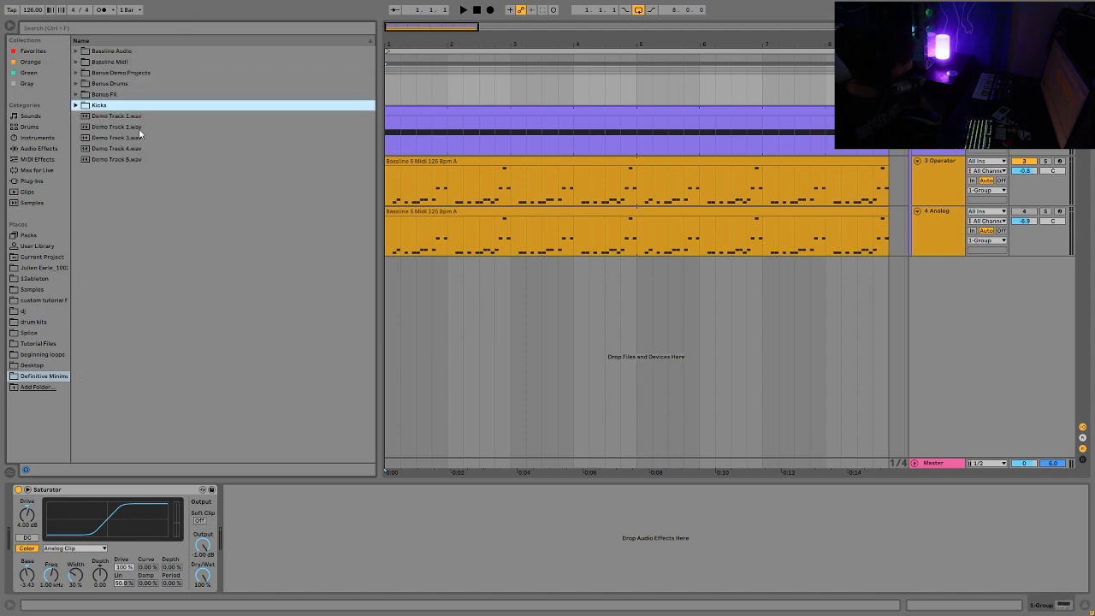
{"action": "left_click", "coordinate": [110, 74]}
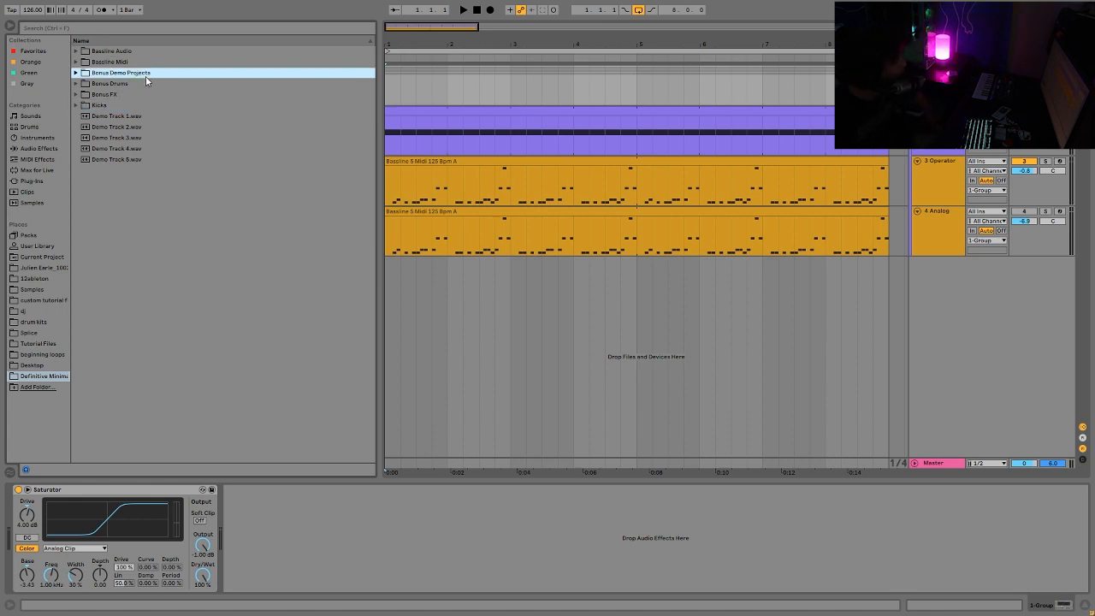
{"action": "double_click", "coordinate": [145, 76]}
{"action": "double_click", "coordinate": [121, 138]}
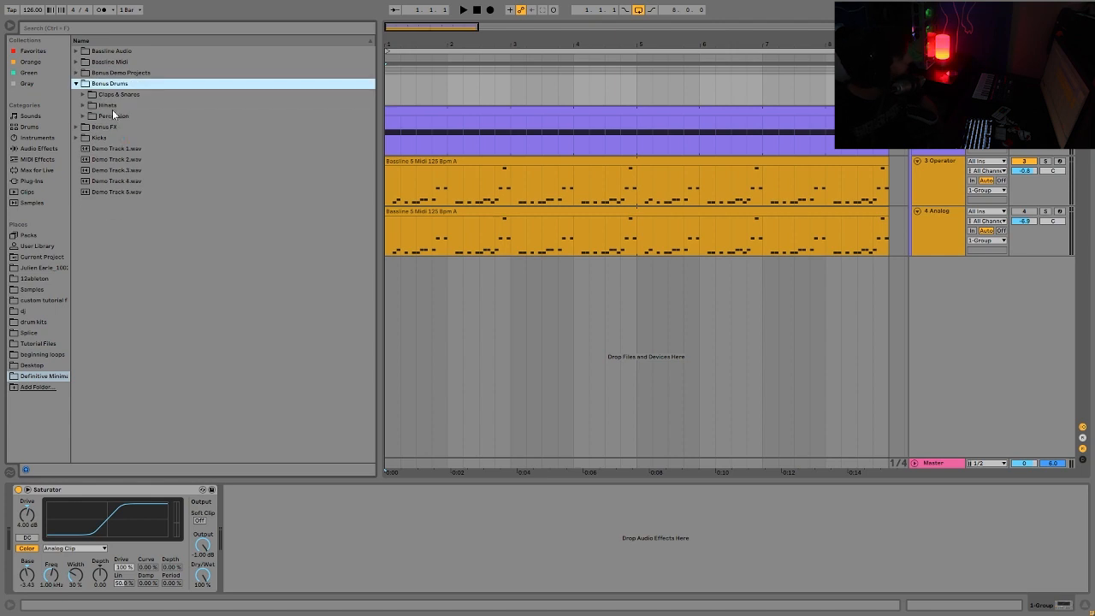
{"action": "double_click", "coordinate": [113, 127]}
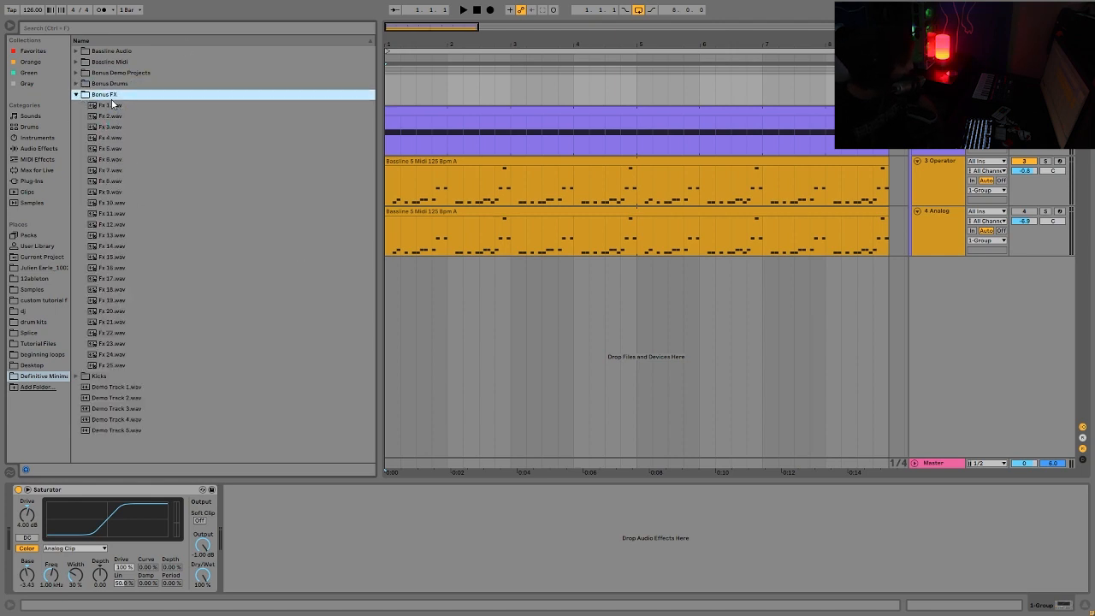
{"action": "double_click", "coordinate": [112, 96]}
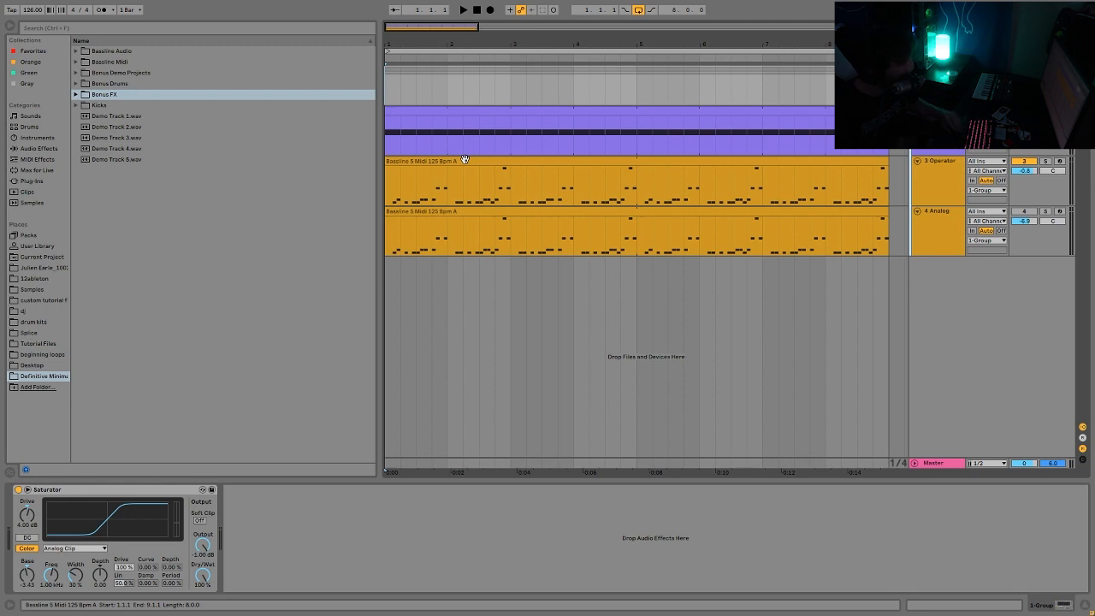
Set the Drum Buss Transients on the Kick 2 track to 0.22 while auditioning the loop
{"action": "key", "text": "space"}
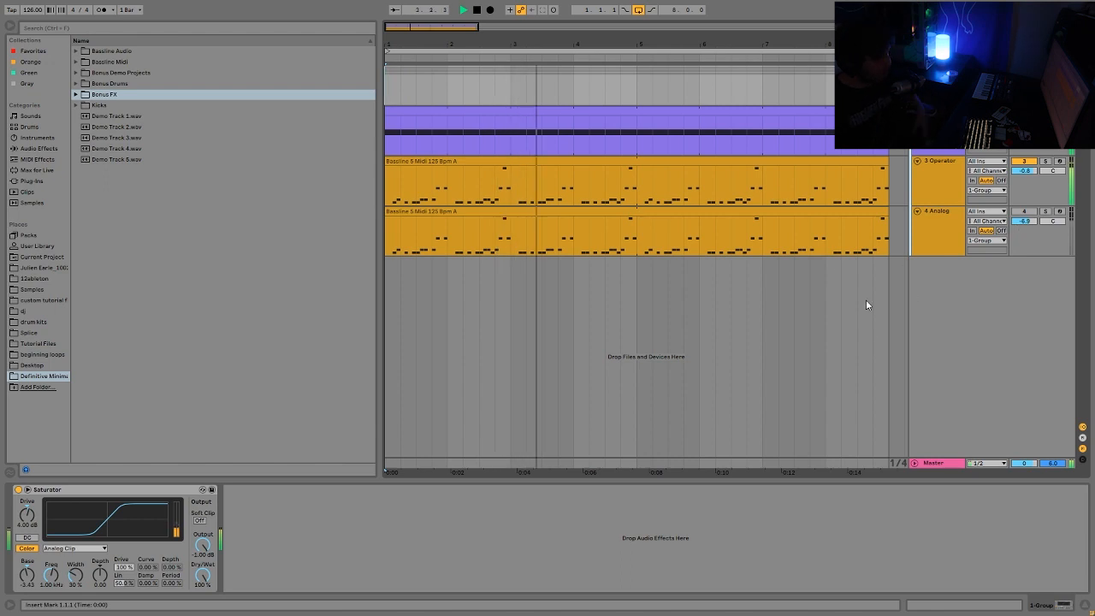
{"action": "left_click", "coordinate": [939, 111]}
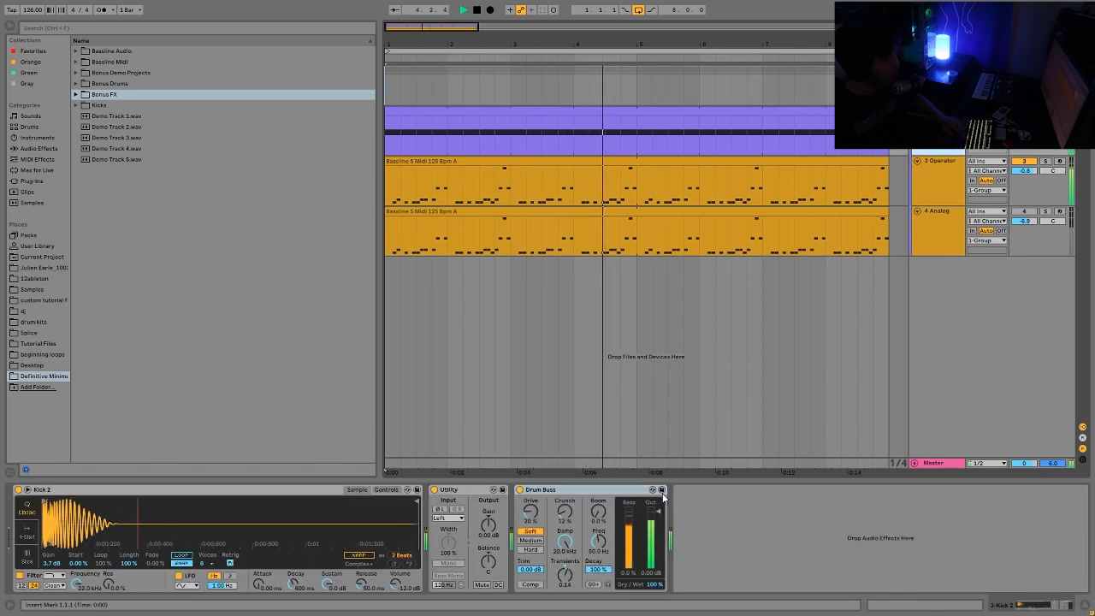
{"action": "key", "text": "space"}
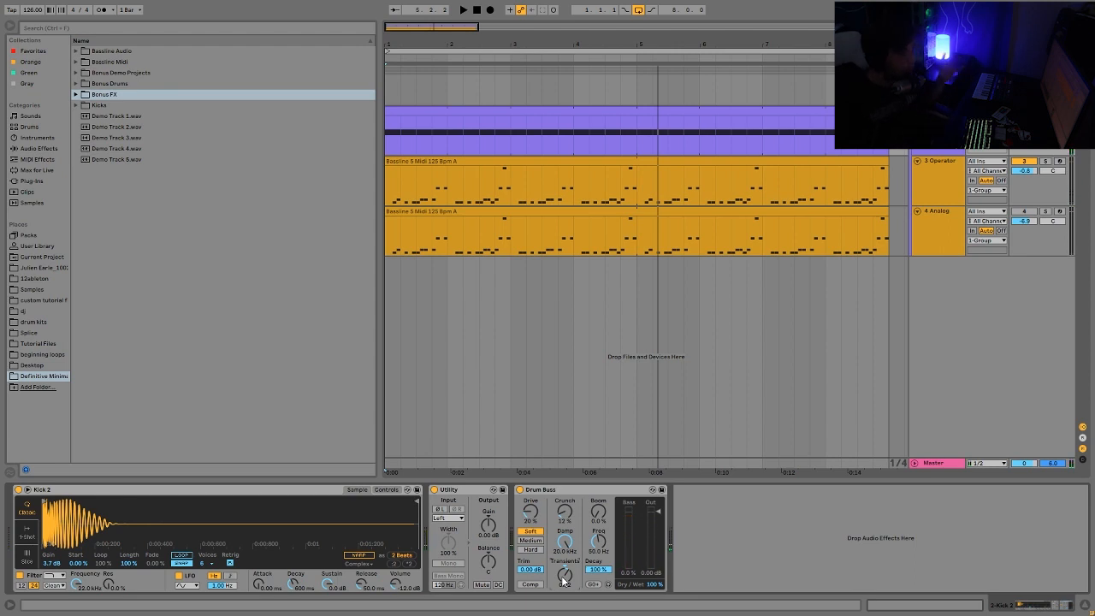
{"action": "key", "text": "space"}
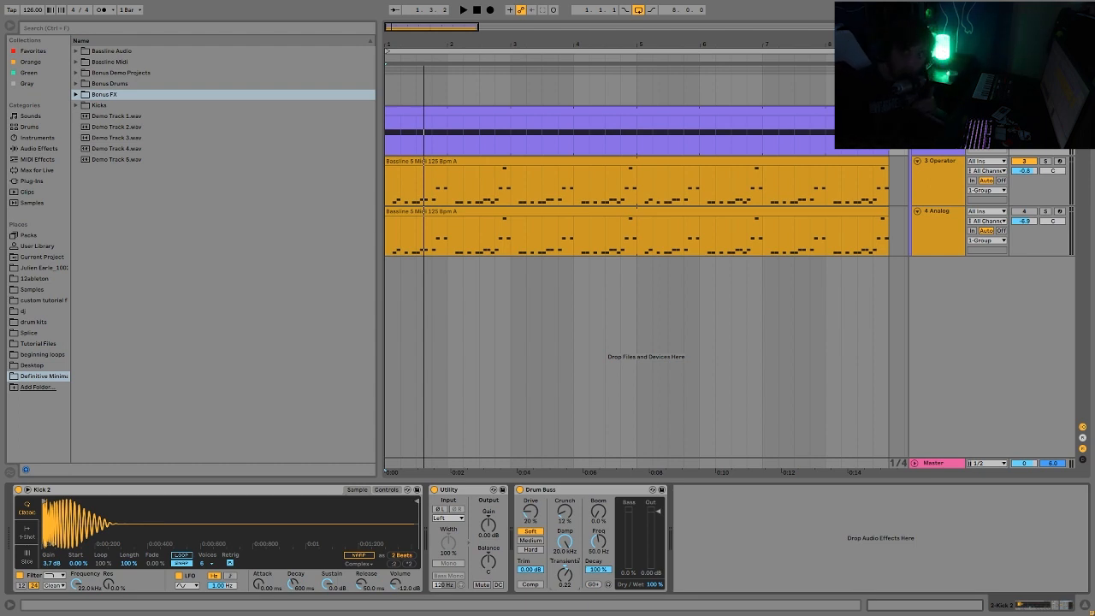
{"action": "key", "text": "space"}
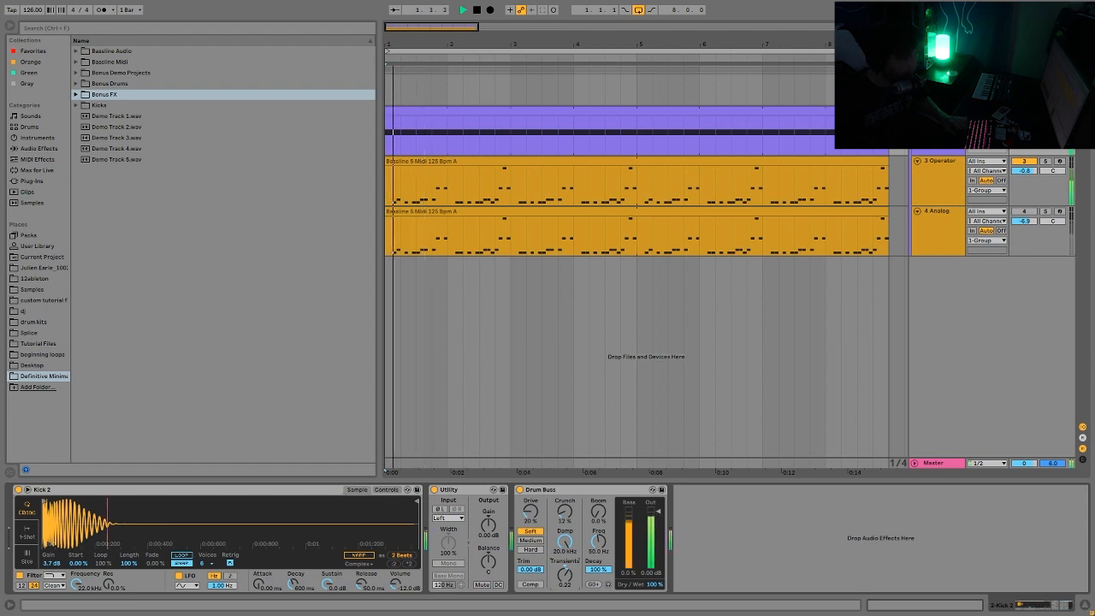
{"action": "key", "text": "space"}
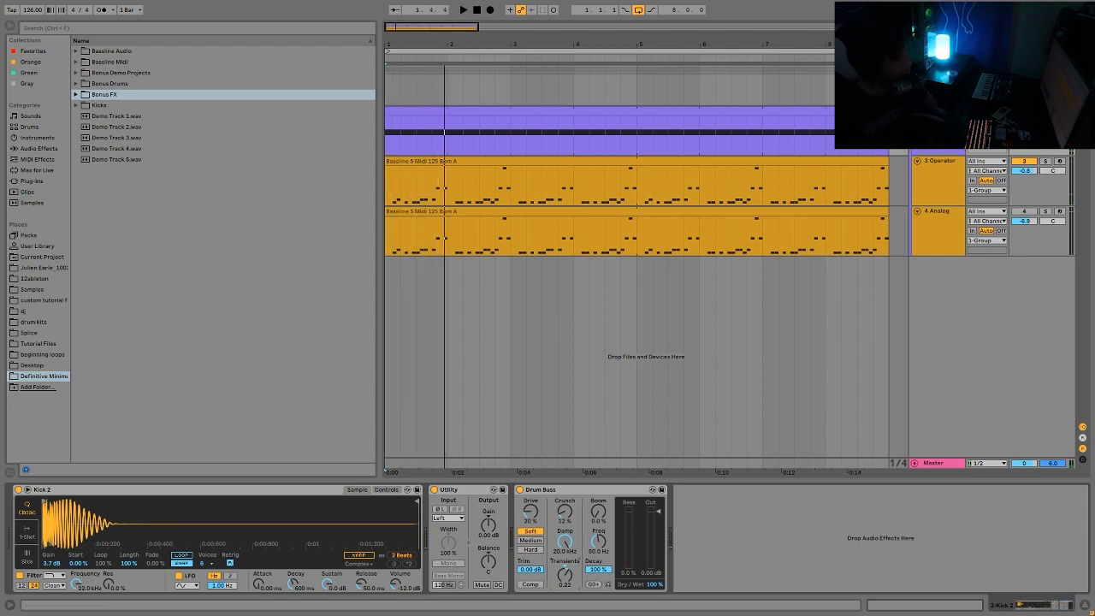
{"action": "key", "text": "space"}
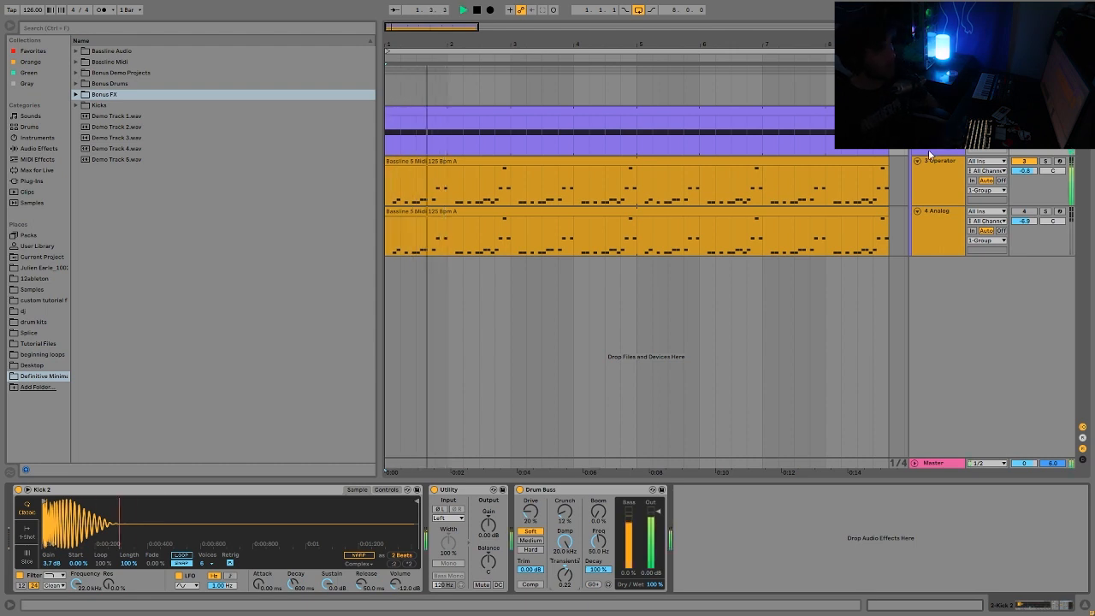
Listen to the loop with the group track's Saturator in view, and return to the start of the arrangement
{"action": "left_click", "coordinate": [937, 71]}
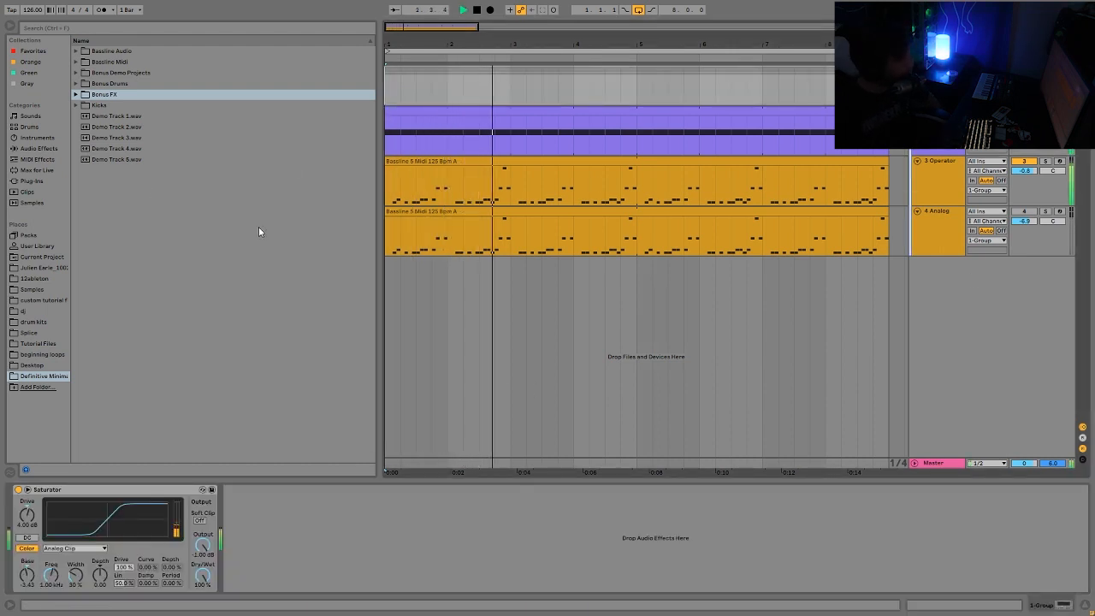
{"action": "key", "text": "space"}
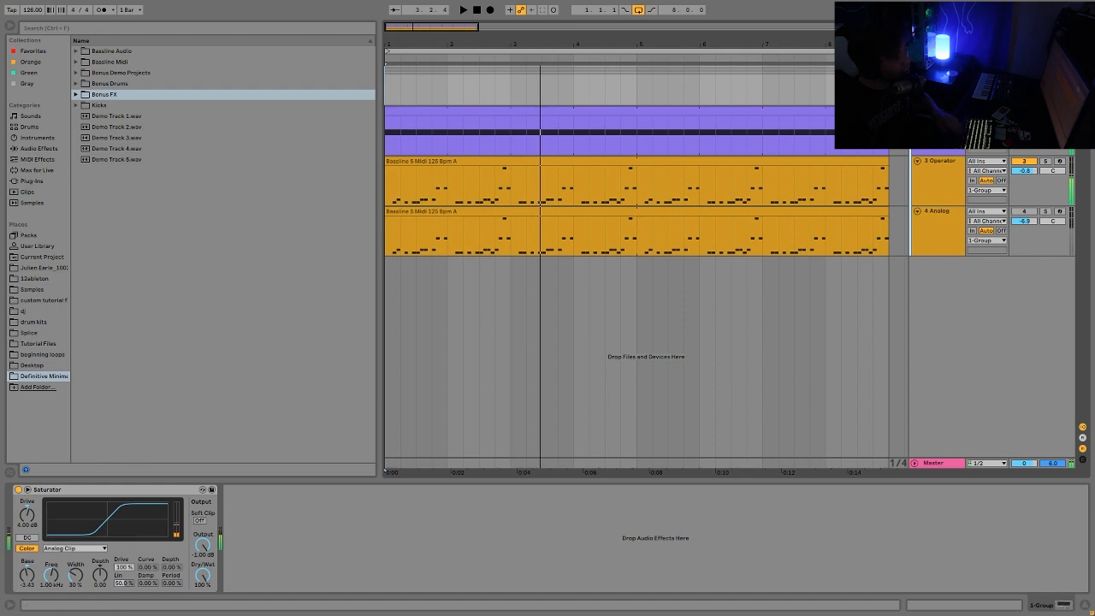
{"action": "left_click", "coordinate": [387, 87]}
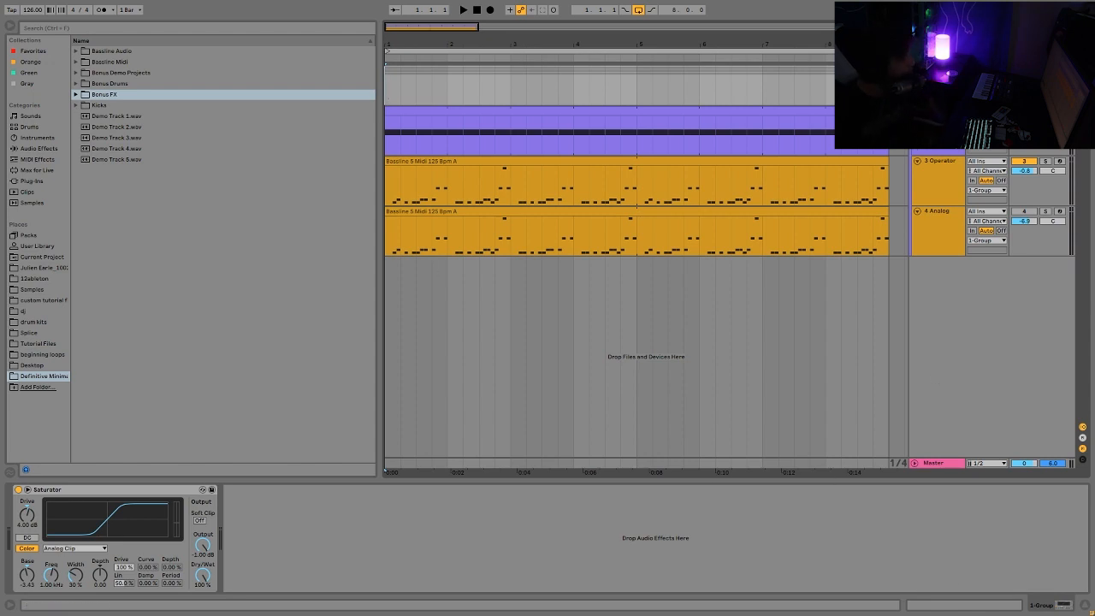
Add a new MIDI track below the Analog track and open the Hihats folder inside Bonus Drums
{"action": "left_click", "coordinate": [936, 71]}
{"action": "key", "text": "ctrl+shift+t"}
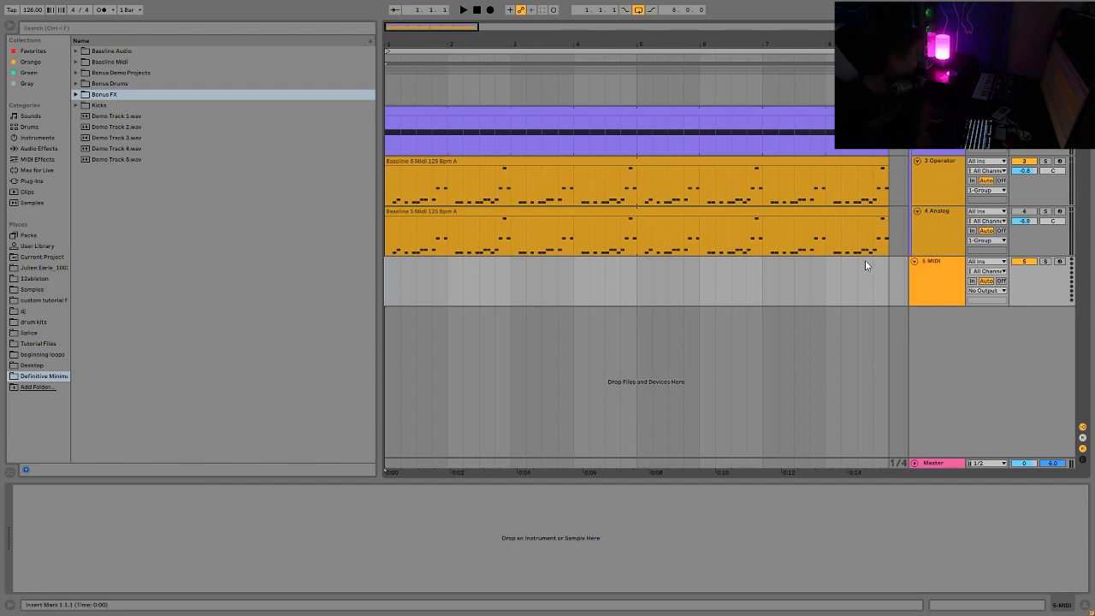
{"action": "left_click", "coordinate": [102, 83]}
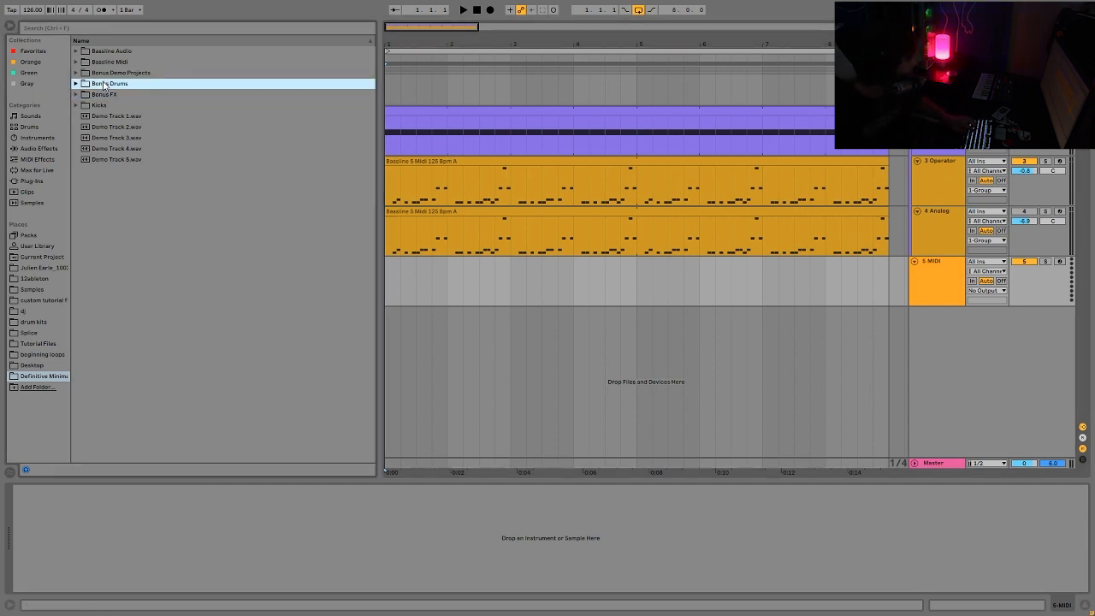
{"action": "key", "text": "Right"}
{"action": "key", "text": "Down"}
{"action": "key", "text": "Down"}
{"action": "key", "text": "Right"}
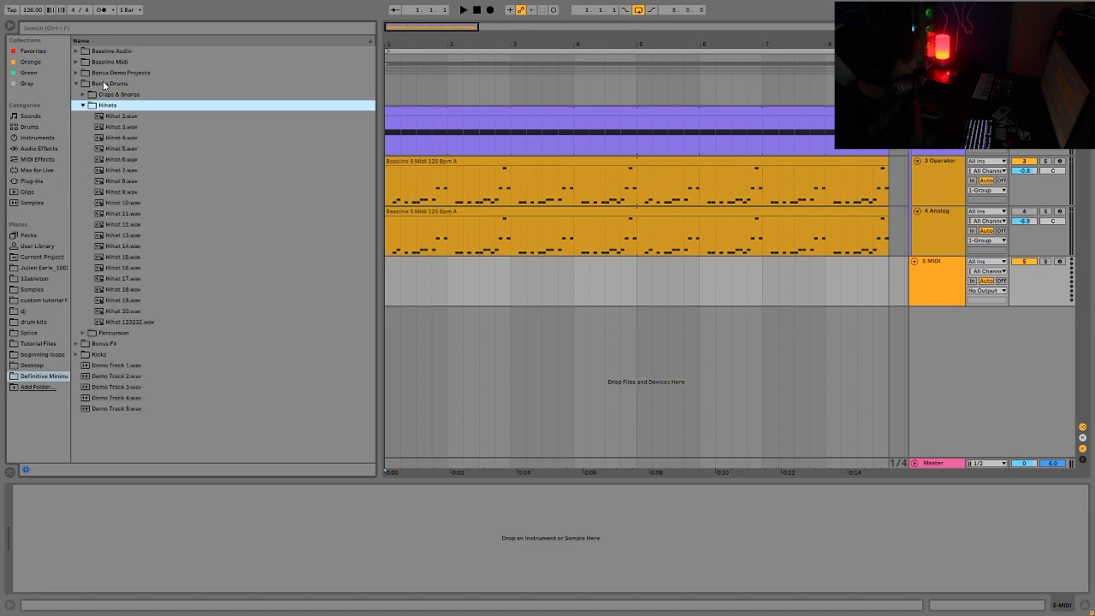
Audition the hi-hat samples from Hihat 12 onward and load Hihat 18.wav onto the new MIDI track
{"action": "left_click", "coordinate": [142, 224]}
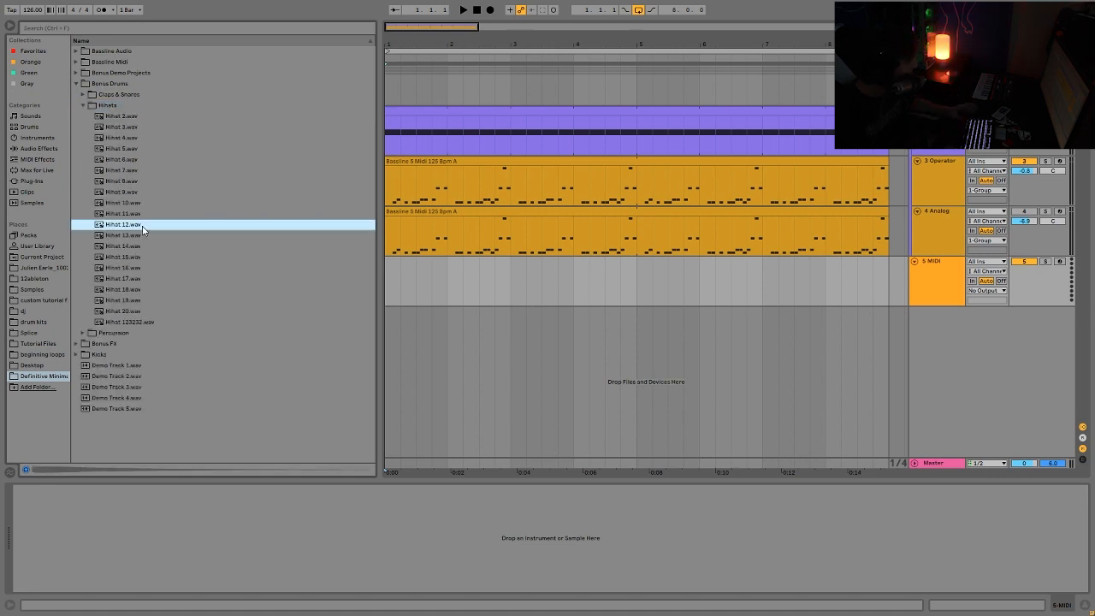
{"action": "key", "text": "Down"}
{"action": "key", "text": "Down"}
{"action": "key", "text": "Down"}
{"action": "key", "text": "Down"}
{"action": "key", "text": "Down"}
{"action": "key", "text": "Down"}
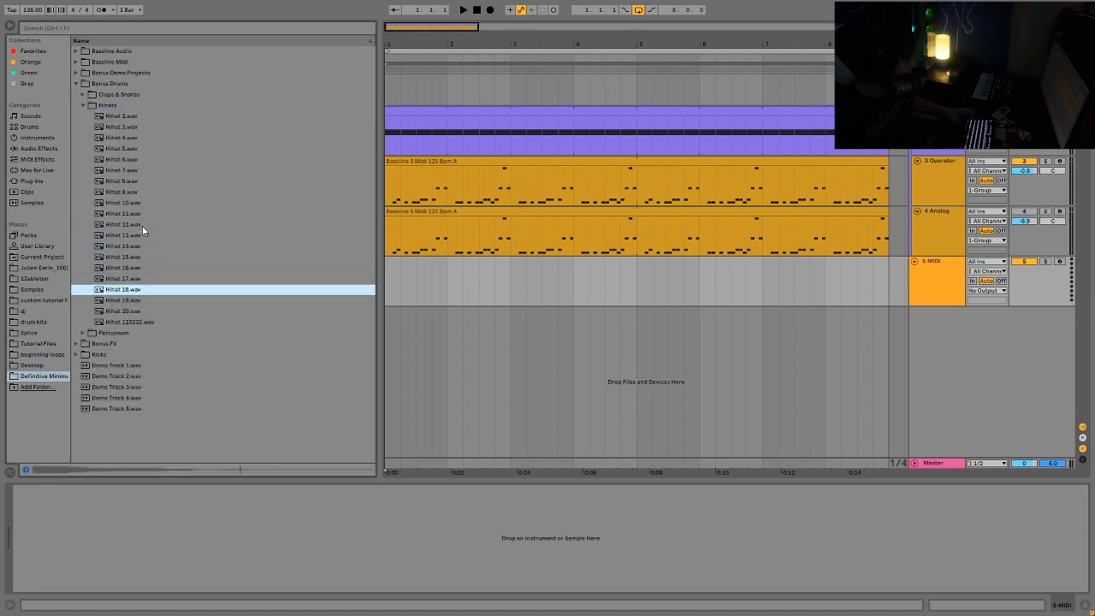
{"action": "key", "text": "Return"}
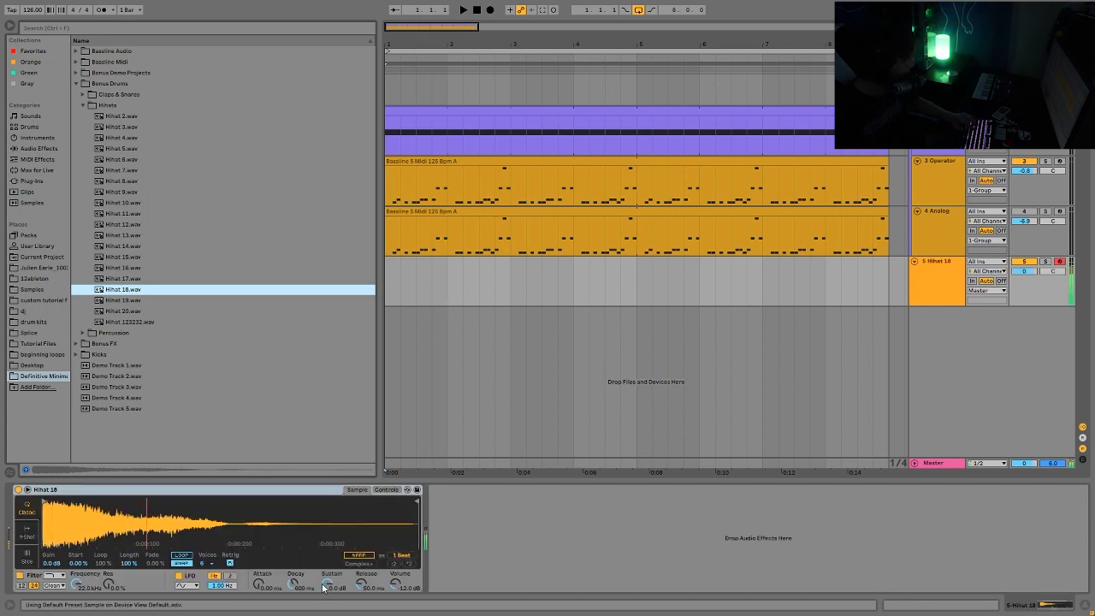
Shape the Hihat 18 amplitude envelope with sustain at -inf dB and decay at 3.72 s
{"action": "left_click_drag", "start_coordinate": [327, 584], "coordinate": [328, 586]}
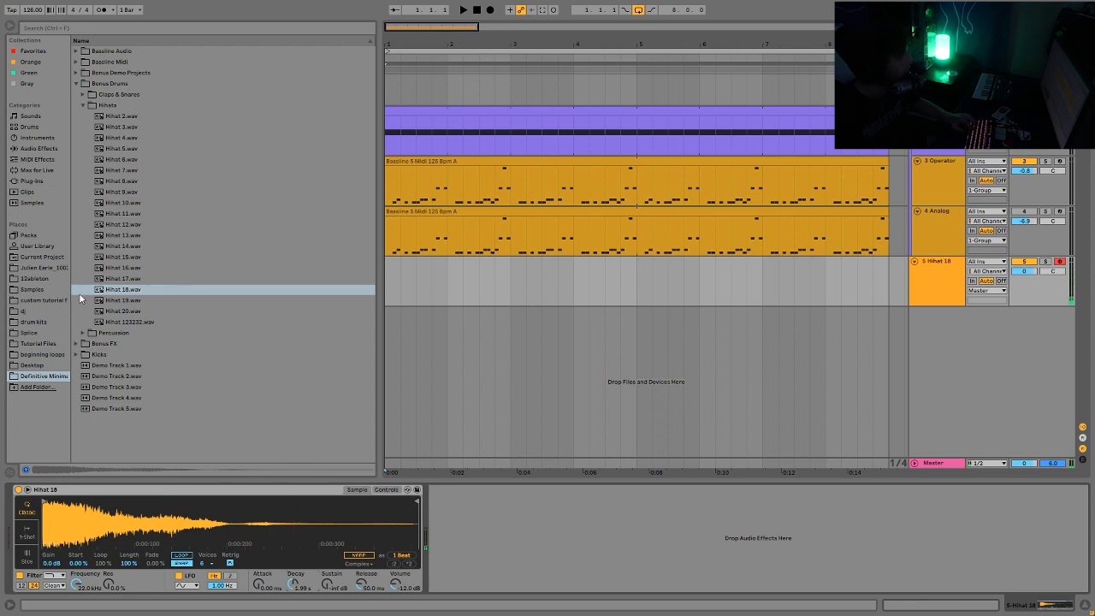
{"action": "left_click", "coordinate": [385, 489]}
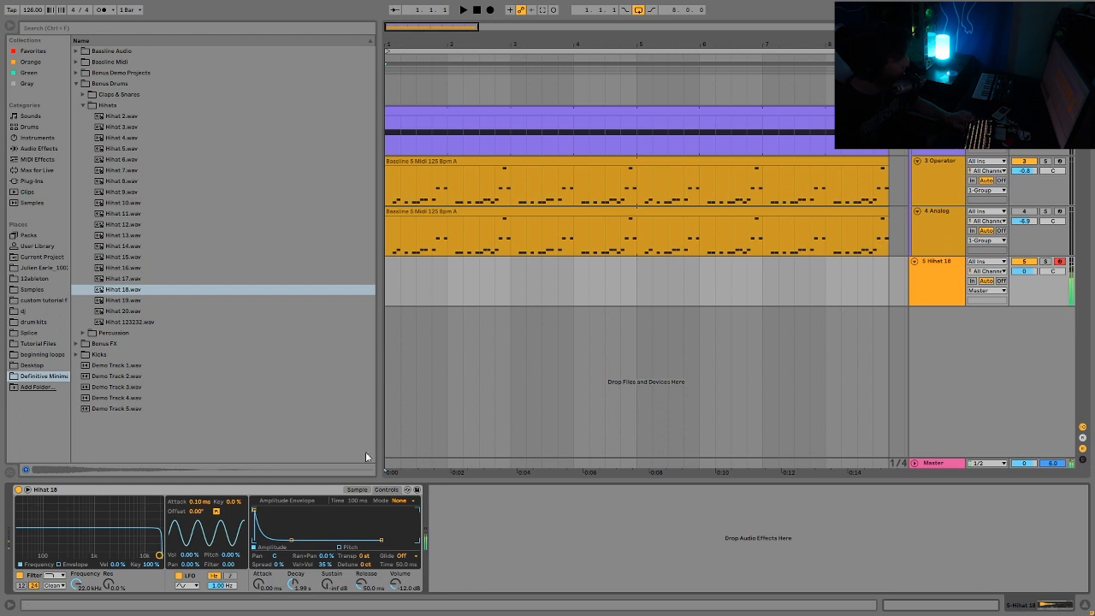
{"action": "left_click_drag", "start_coordinate": [295, 542], "coordinate": [274, 540]}
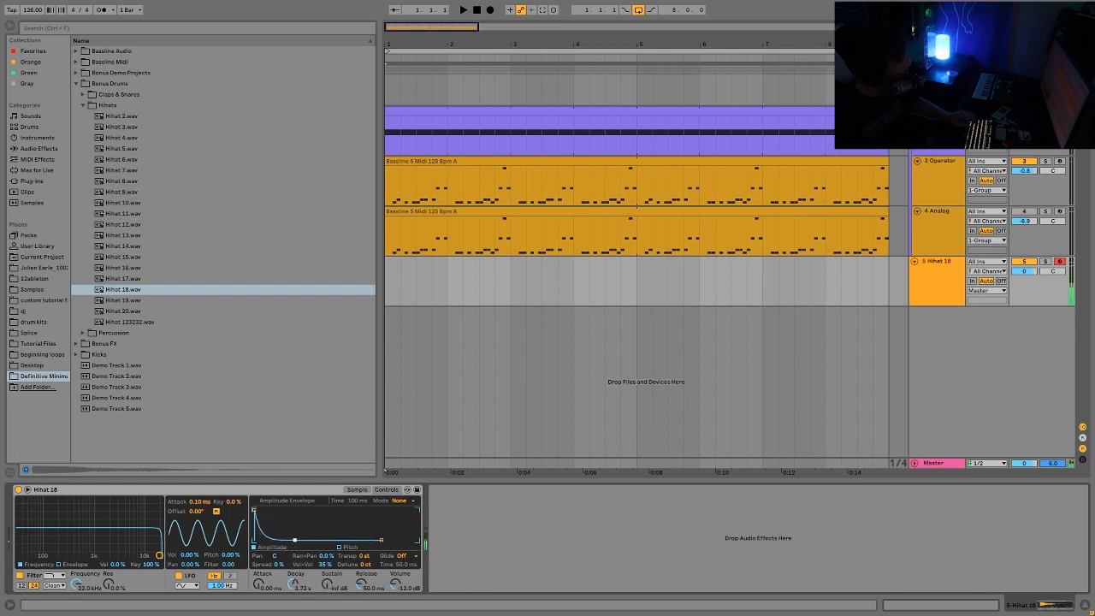
Create a one-bar MIDI clip in bar 1 of the Hihat 18 track with eighth-note C3 hits on all four offbeats
{"action": "left_click_drag", "start_coordinate": [445, 282], "coordinate": [433, 281]}
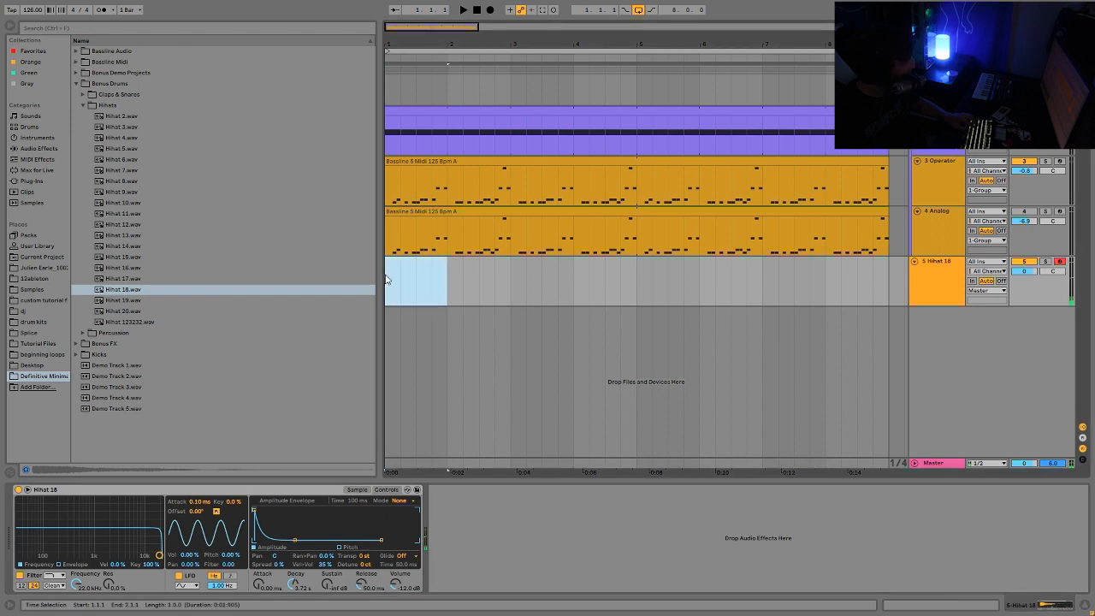
{"action": "key", "text": "ctrl+shift+m"}
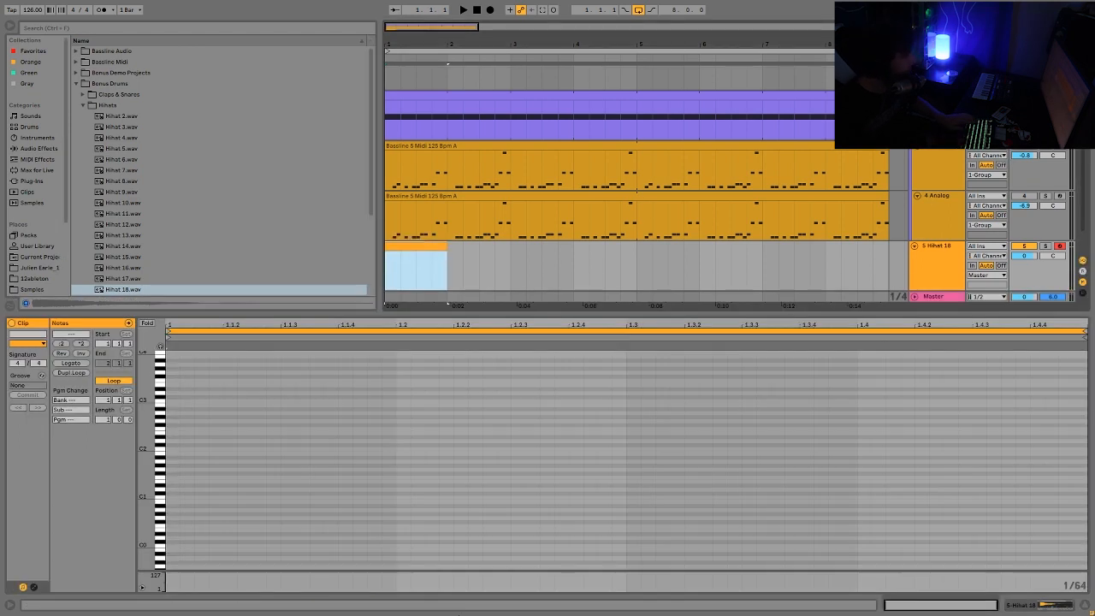
{"action": "double_click", "coordinate": [288, 402]}
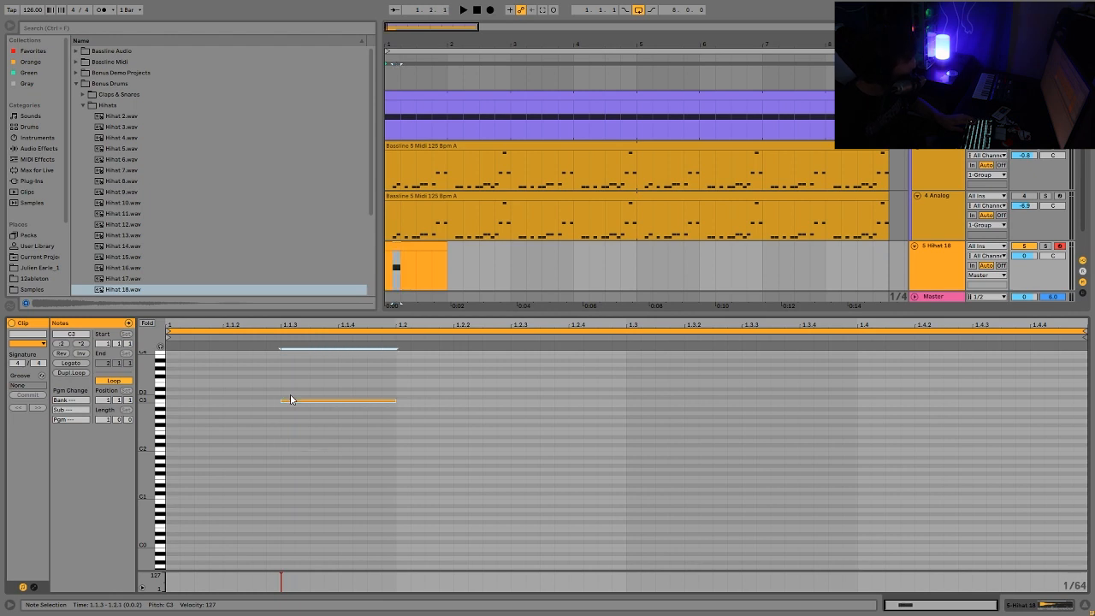
{"action": "left_click_drag", "start_coordinate": [357, 386], "coordinate": [509, 457]}
{"action": "key", "text": "ctrl+d"}
{"action": "key", "text": "ctrl+d"}
{"action": "key", "text": "ctrl+d"}
Loop the hi-hat clip out to the end of the bassline clips and lower its track volume to -4.3 dB during playback
{"action": "key", "text": "space"}
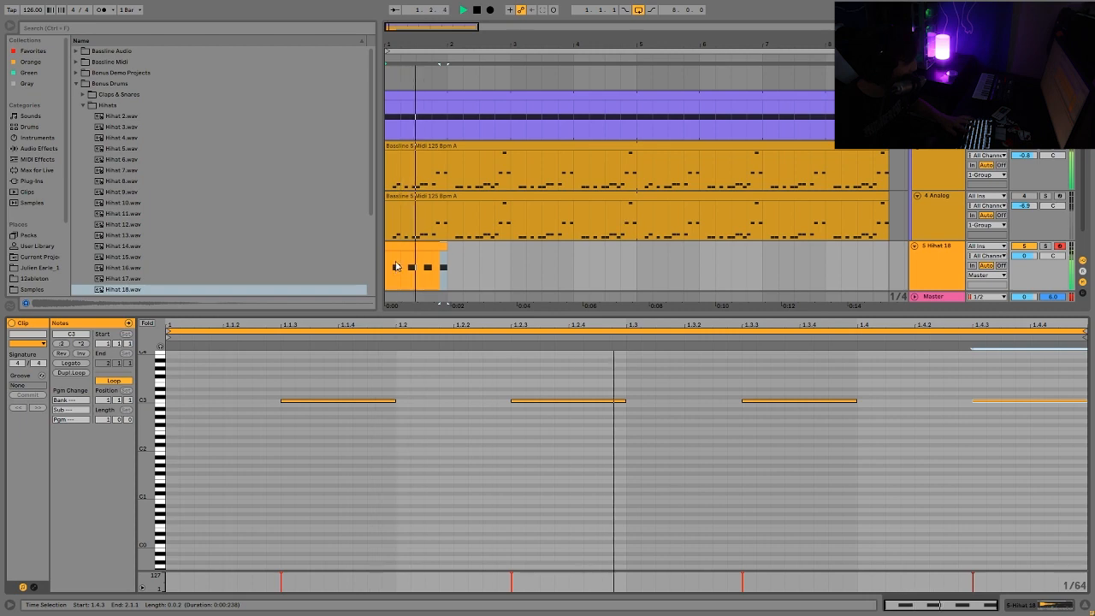
{"action": "left_click_drag", "start_coordinate": [442, 245], "coordinate": [880, 248]}
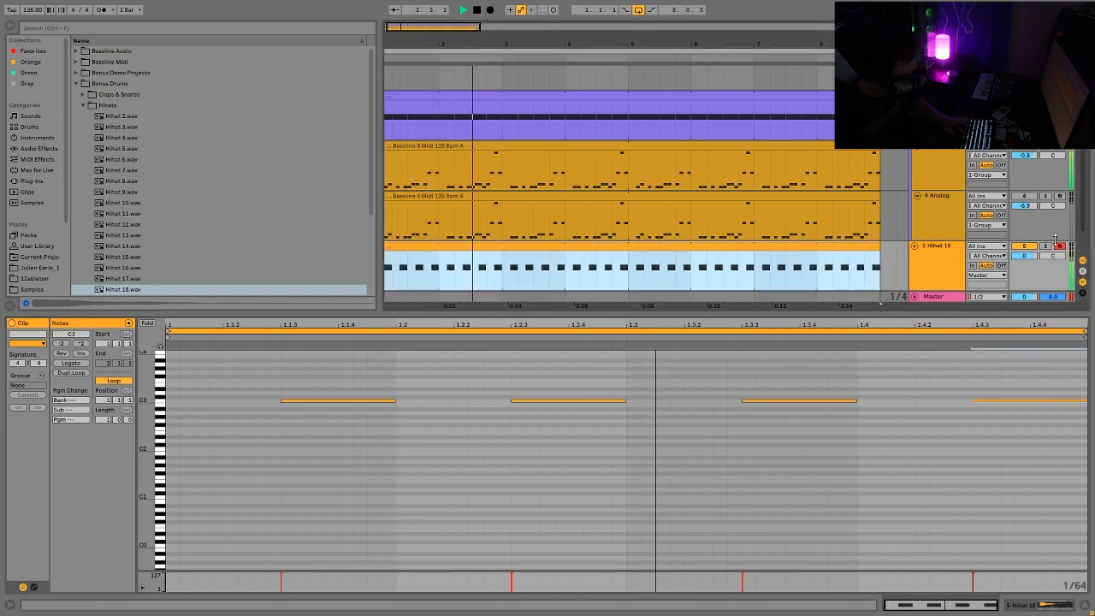
{"action": "left_click_drag", "start_coordinate": [1024, 258], "coordinate": [1026, 274]}
{"action": "key", "text": "space"}
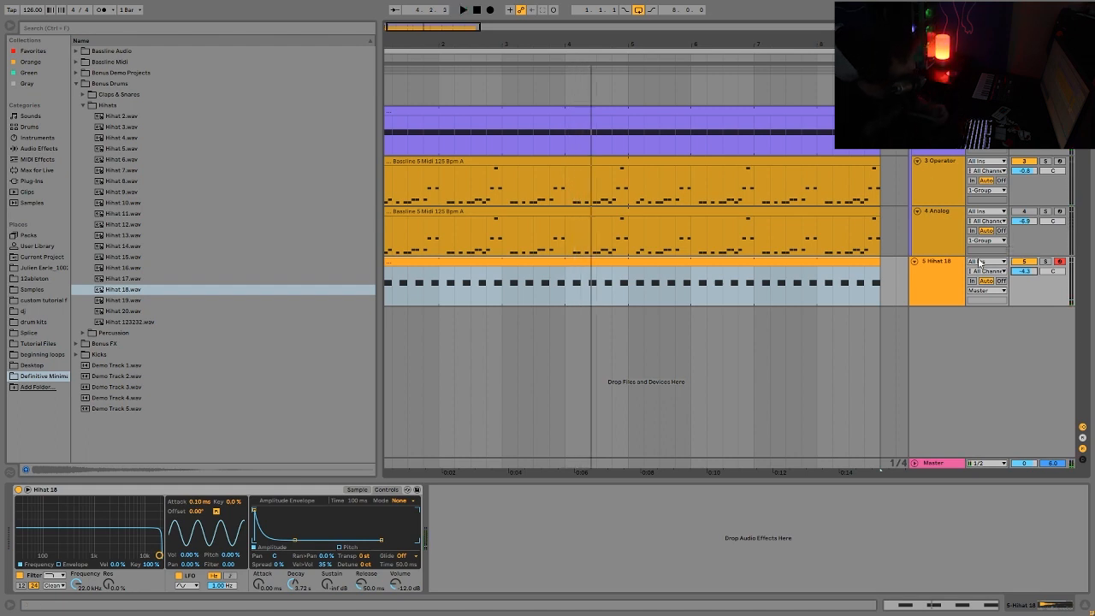
Lower the Hihat 18 track volume to -5.3 dB, play the loop and select the Analog track
{"action": "left_click", "coordinate": [956, 280]}
{"action": "left_click_drag", "start_coordinate": [1031, 274], "coordinate": [1031, 278]}
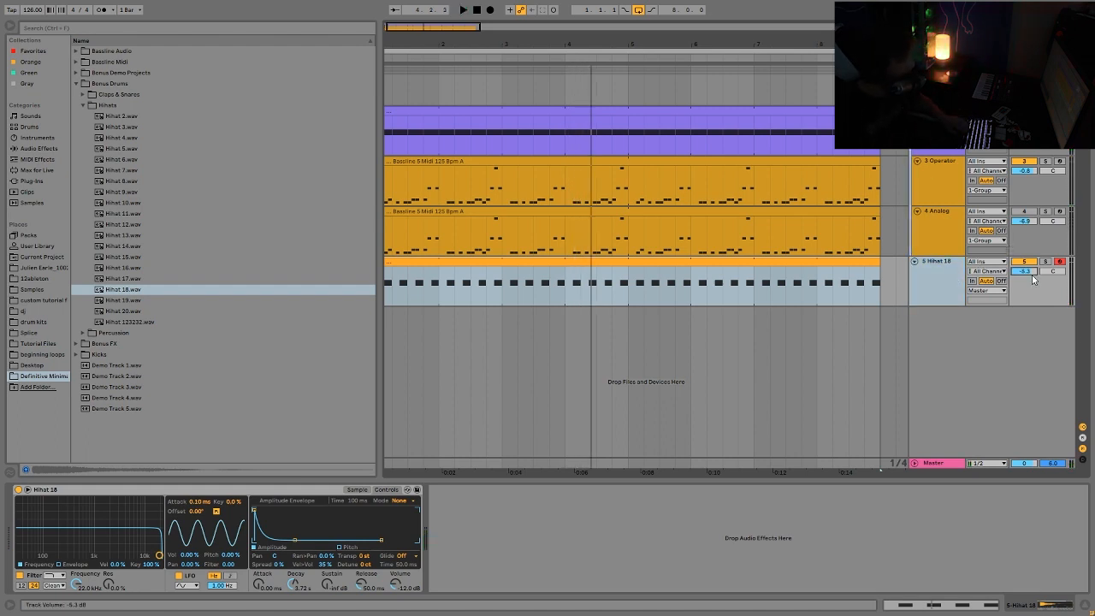
{"action": "key", "text": "space"}
{"action": "key", "text": "Up"}
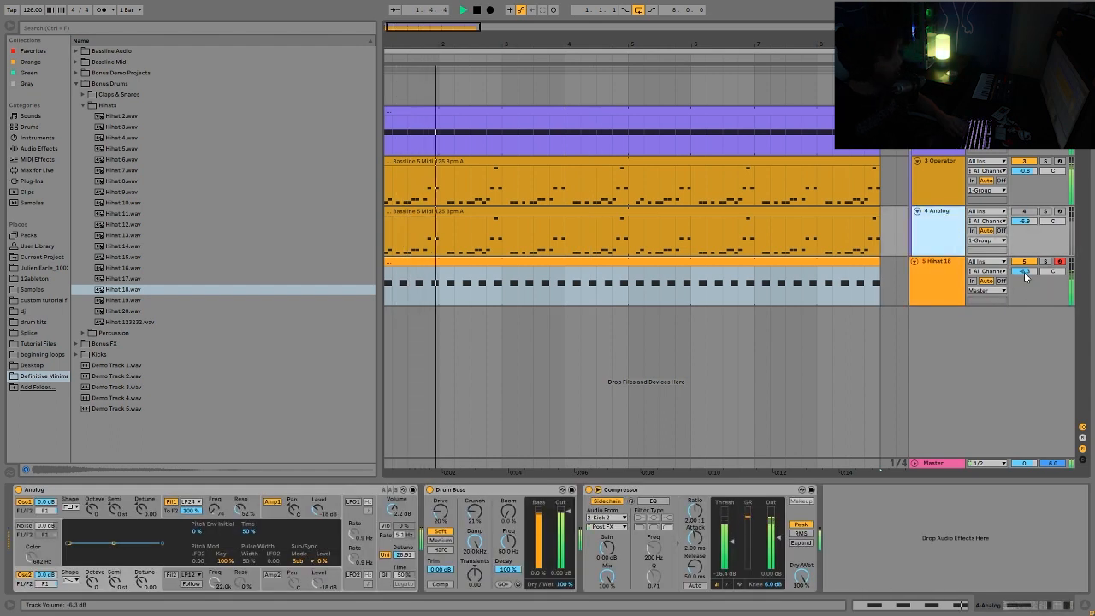
Set the Hihat 18 track volume to -3.9 dB and insert a new MIDI track below it
{"action": "left_click_drag", "start_coordinate": [1030, 273], "coordinate": [1030, 266]}
{"action": "key", "text": "Down"}
{"action": "key", "text": "ctrl+shift+t"}
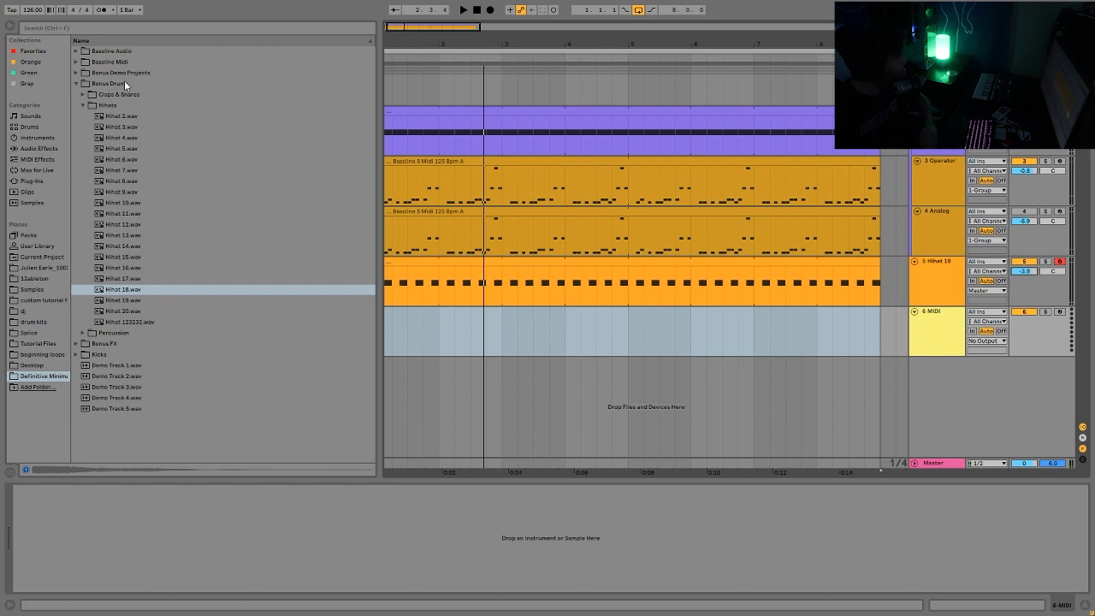
Audition the clap samples in the Claps & Snares folder and load Clap 10.wav onto the new MIDI track
{"action": "left_click", "coordinate": [119, 94]}
{"action": "key", "text": "Right"}
{"action": "key", "text": "Down"}
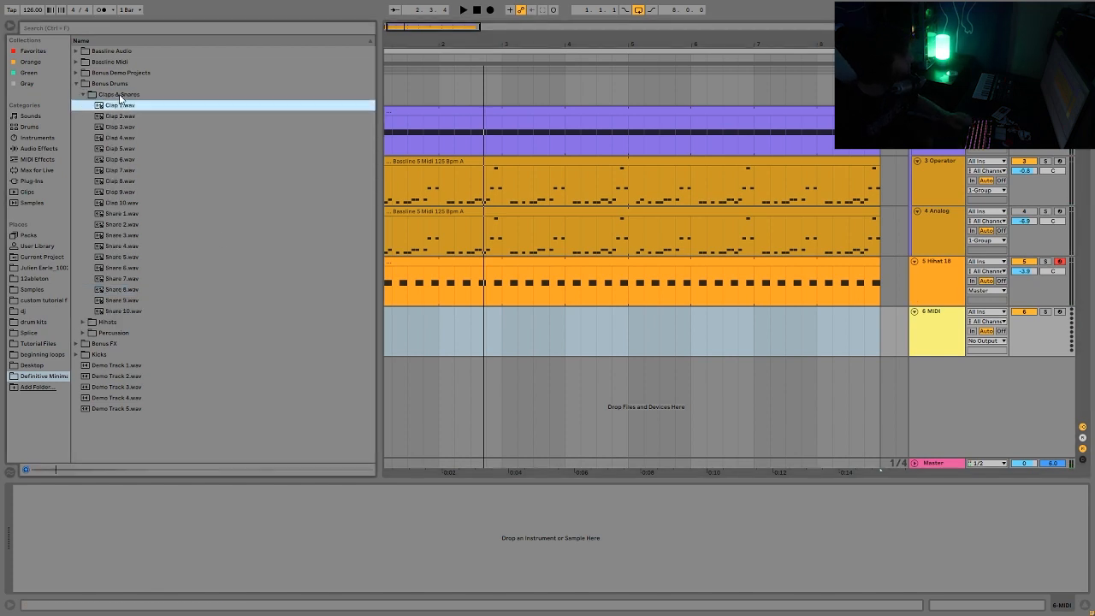
{"action": "key", "text": "Down"}
{"action": "key", "text": "Down"}
{"action": "key", "text": "Down"}
{"action": "key", "text": "Down"}
{"action": "key", "text": "Down"}
{"action": "key", "text": "Down"}
{"action": "key", "text": "Down"}
{"action": "key", "text": "Down"}
{"action": "key", "text": "Down"}
{"action": "key", "text": "Down"}
{"action": "key", "text": "Down"}
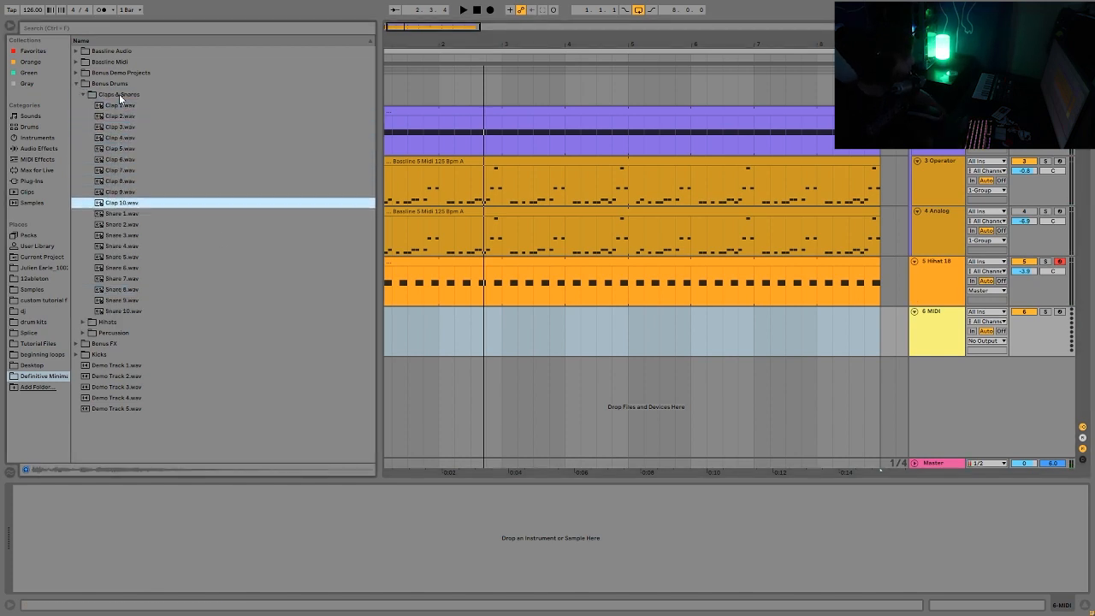
{"action": "key", "text": "Up"}
{"action": "key", "text": "Up"}
{"action": "key", "text": "Up"}
{"action": "key", "text": "Down"}
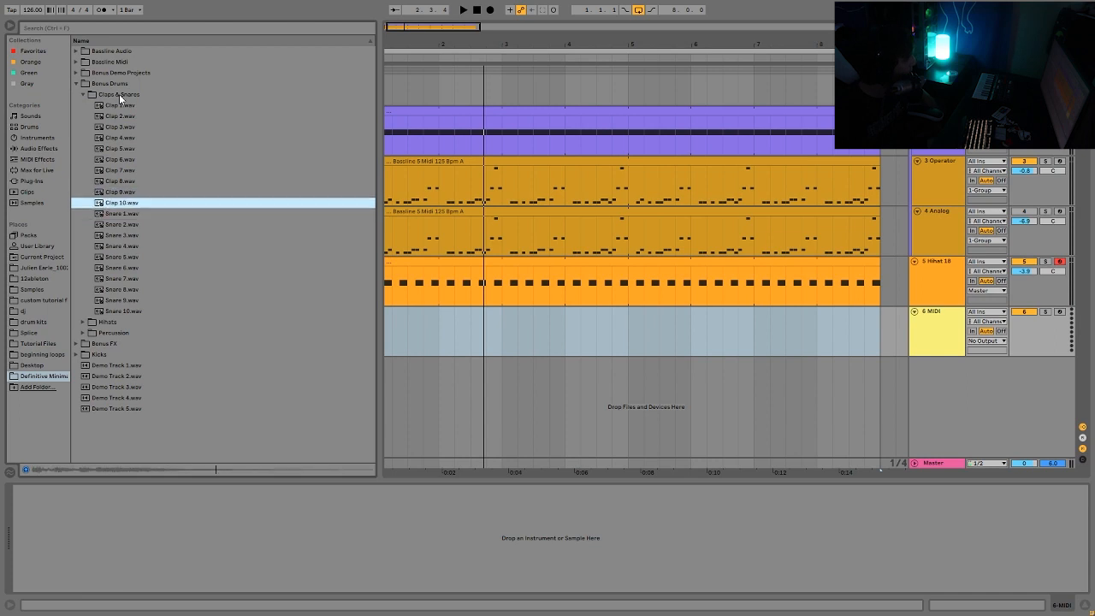
{"action": "key", "text": "Up"}
{"action": "key", "text": "Up"}
{"action": "key", "text": "Down"}
{"action": "key", "text": "Down"}
{"action": "key", "text": "Return"}
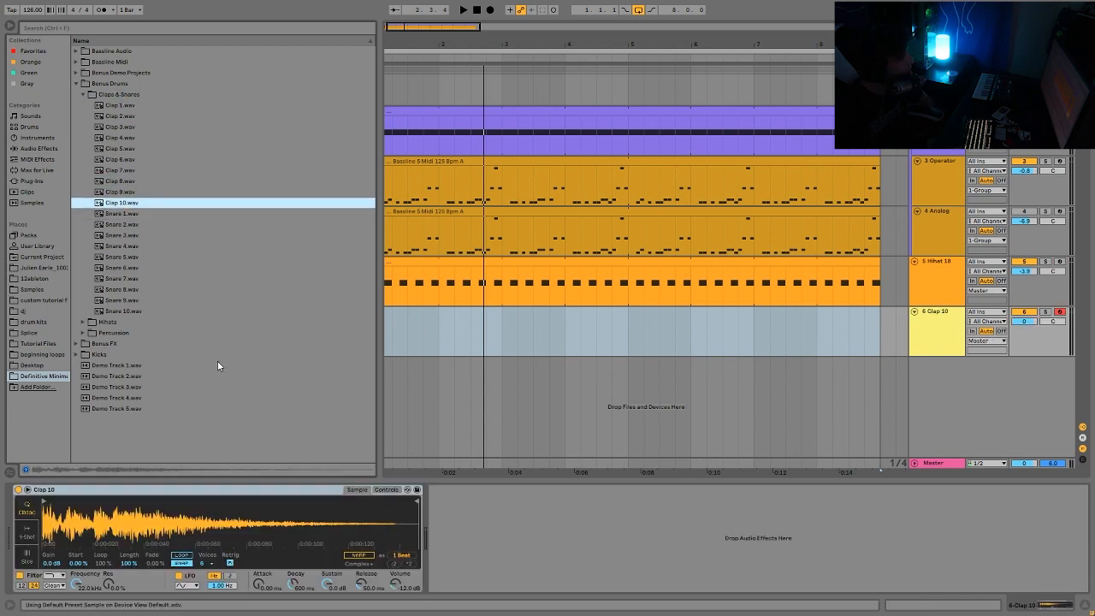
Create a two-bar MIDI clip at bar 1 of the Clap 10 track with quarter-note C3 hits on beats 2 and 4
{"action": "left_click_drag", "start_coordinate": [498, 344], "coordinate": [368, 326]}
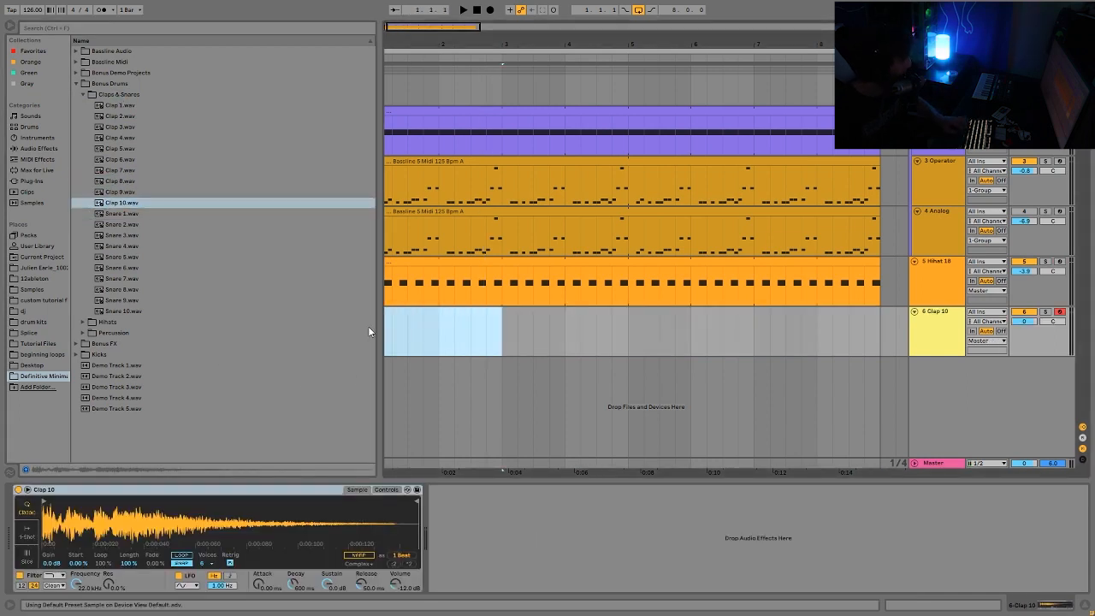
{"action": "key", "text": "ctrl+shift+m"}
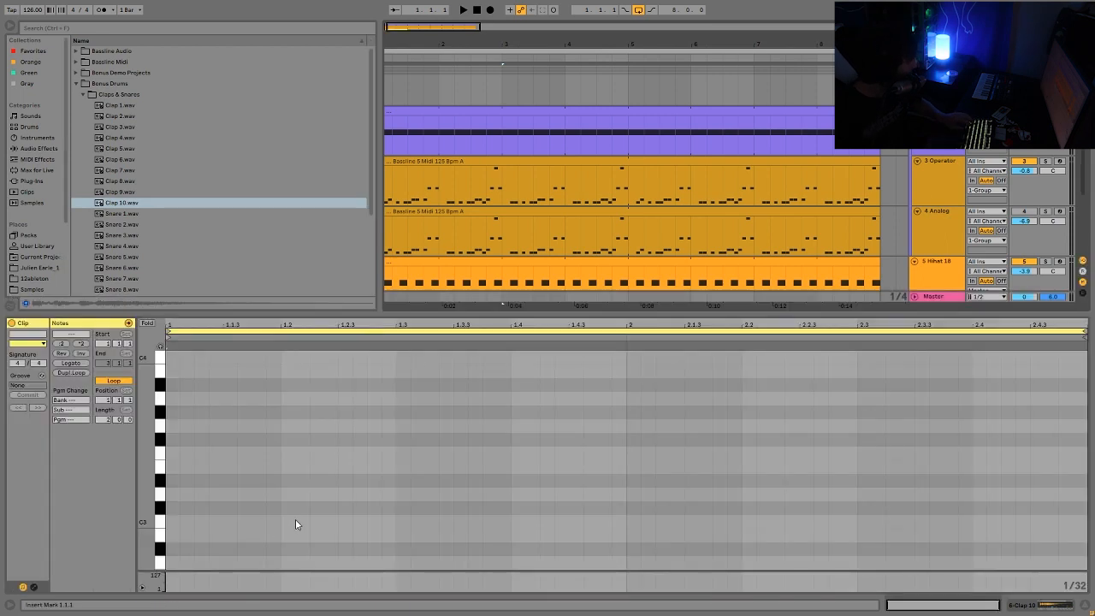
{"action": "mouse_move", "coordinate": [285, 522]}
{"action": "left_mouse_down"}
{"action": "mouse_move", "coordinate": [381, 522]}
{"action": "mouse_move", "coordinate": [511, 559]}
{"action": "left_mouse_up"}
{"action": "key", "text": "ctrl+d"}
{"action": "key", "text": "ctrl+d"}
{"action": "key", "text": "ctrl+d"}
{"action": "key", "text": "space"}
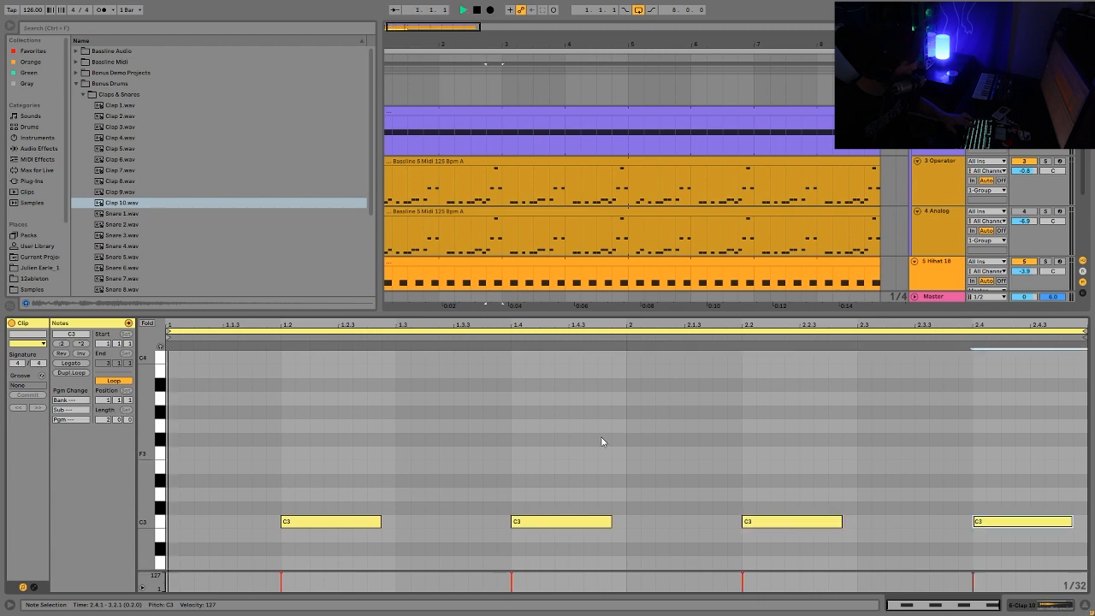
{"action": "key", "text": "shift+Right"}
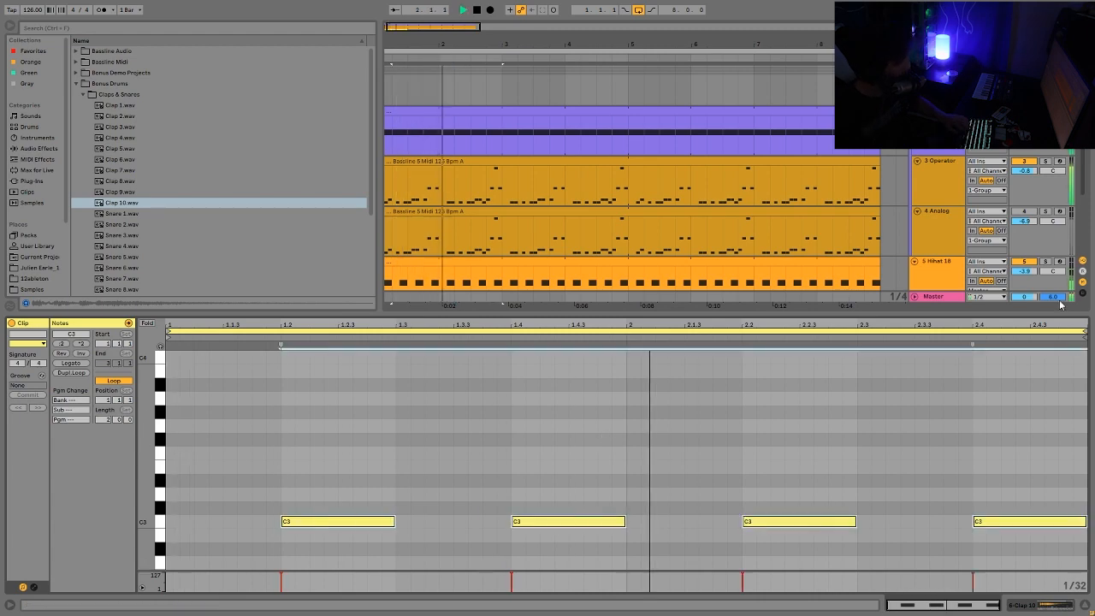
Loop the clap clip out to the end of the hi-hat and bassline clips
{"action": "left_click", "coordinate": [960, 275]}
{"action": "left_click", "coordinate": [943, 345]}
{"action": "key", "text": "space"}
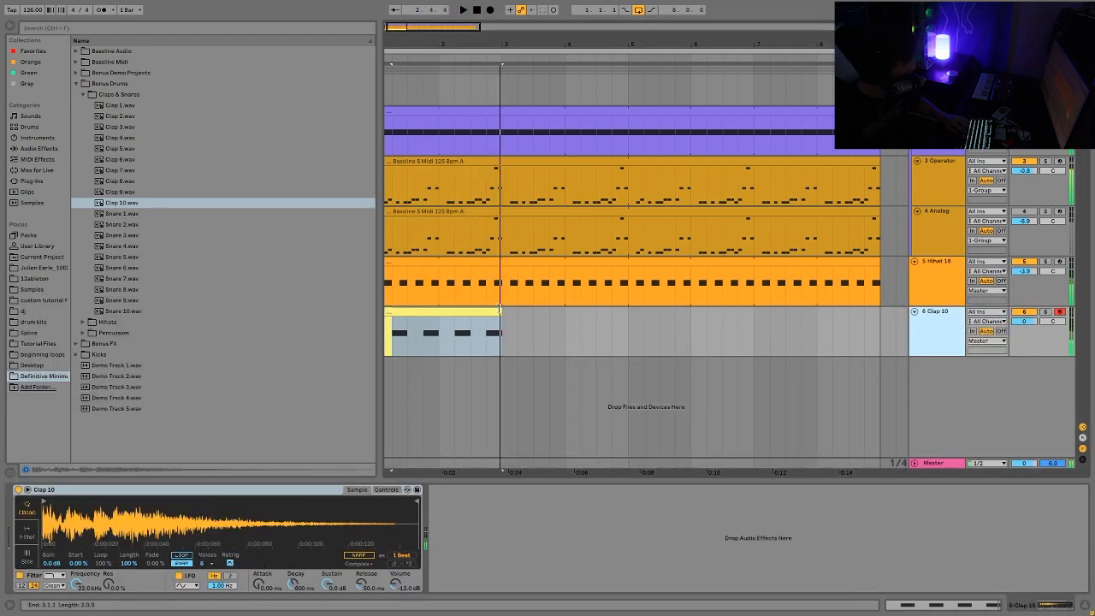
{"action": "left_click_drag", "start_coordinate": [501, 313], "coordinate": [874, 356]}
Audition Clap 9.wav, duplicate the Clap 10 track and load Clap 9.wav into the duplicate as a layer
{"action": "left_click", "coordinate": [120, 191]}
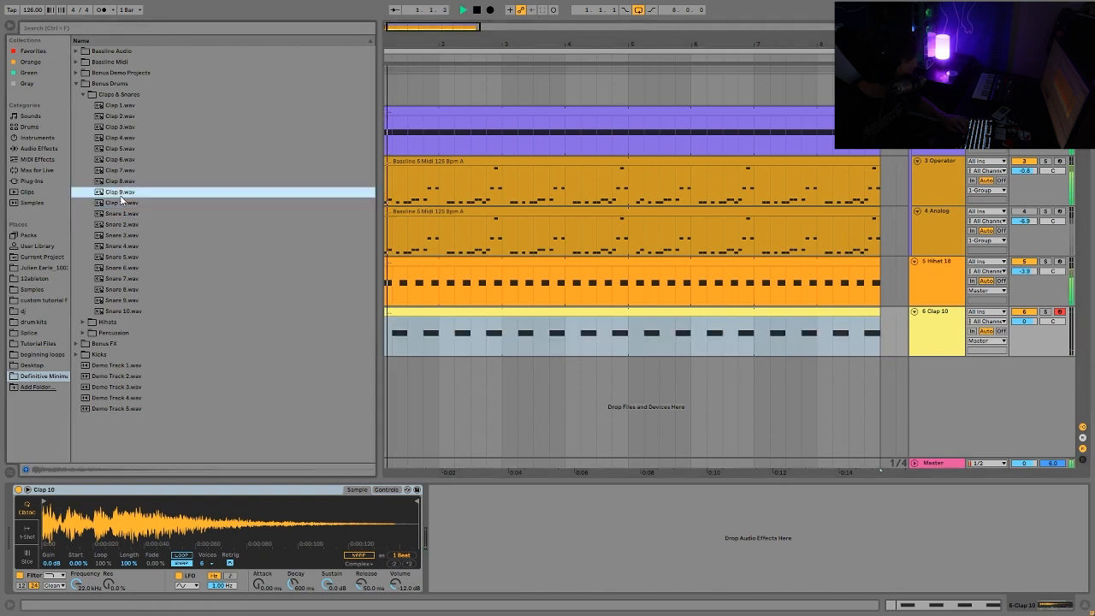
{"action": "double_click", "coordinate": [120, 192]}
{"action": "key", "text": "space"}
{"action": "left_click_drag", "start_coordinate": [122, 201], "coordinate": [944, 341]}
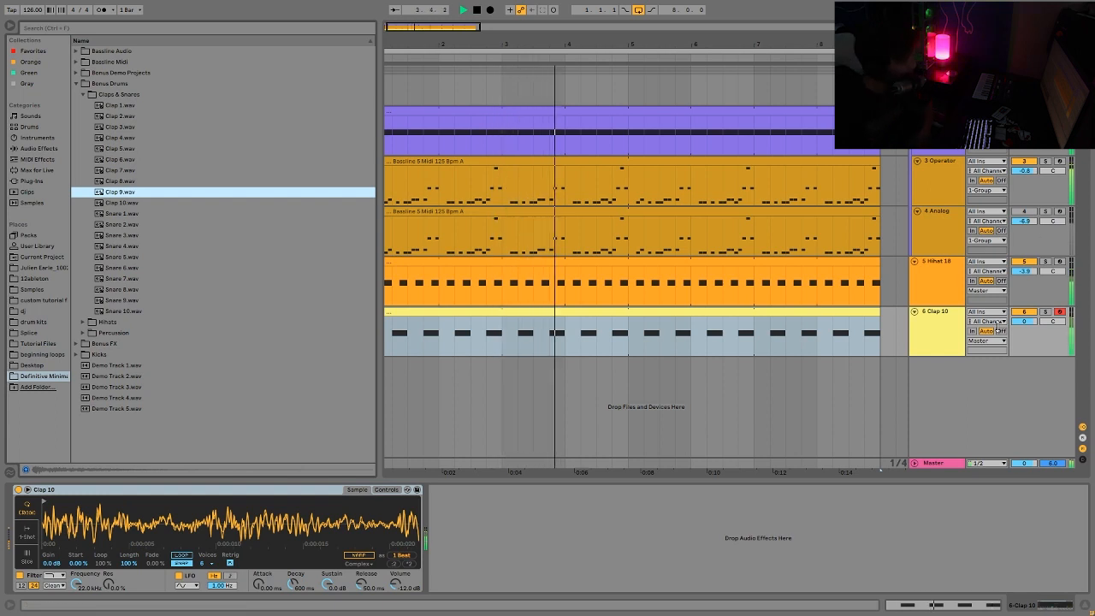
{"action": "left_click", "coordinate": [947, 326]}
{"action": "key", "text": "space"}
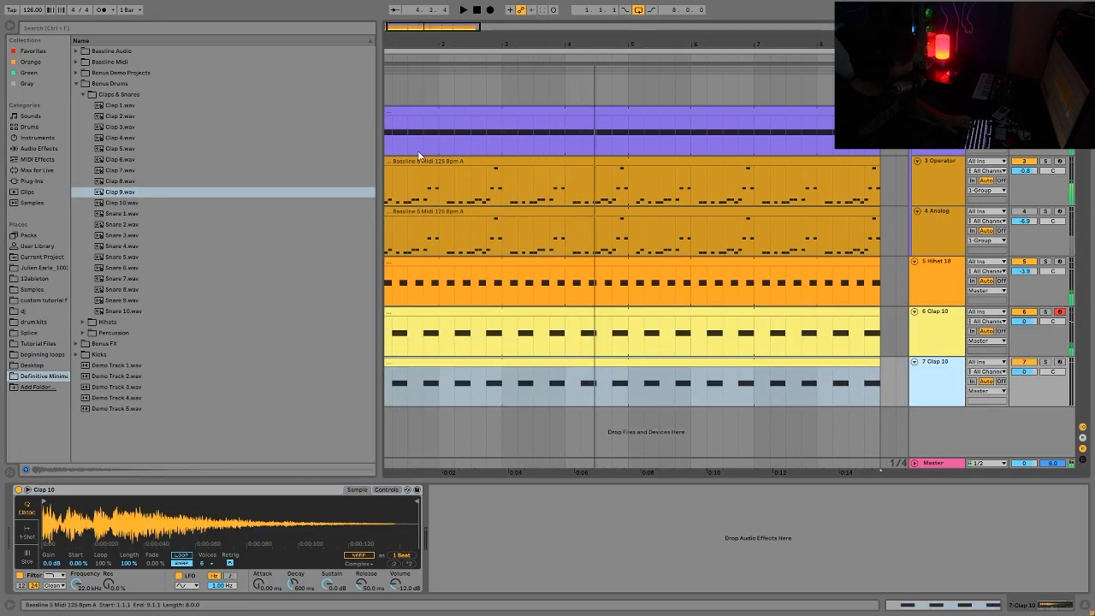
{"action": "key", "text": "ctrl+d"}
{"action": "left_click", "coordinate": [122, 182]}
{"action": "double_click", "coordinate": [127, 193]}
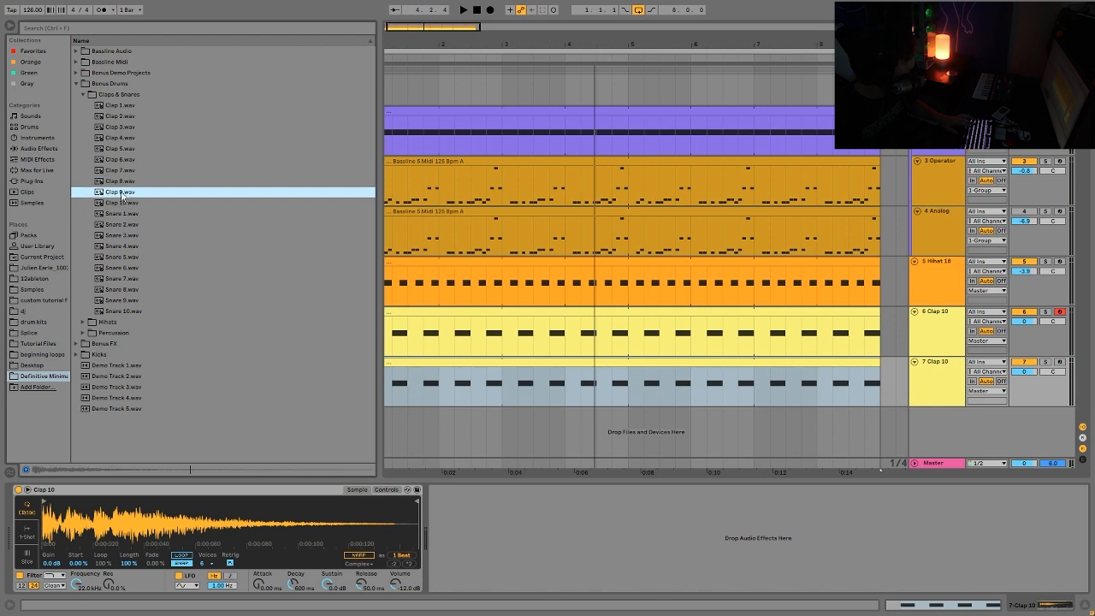
Set the Clap 9 track volume to -3.0 dB and lower Hihat 18, Clap 10 and Clap 9 together by 4 dB during playback
{"action": "key", "text": "space"}
{"action": "left_click_drag", "start_coordinate": [1025, 373], "coordinate": [1025, 381]}
{"action": "left_click", "coordinate": [952, 370]}
{"action": "key", "text": "ctrl+a"}
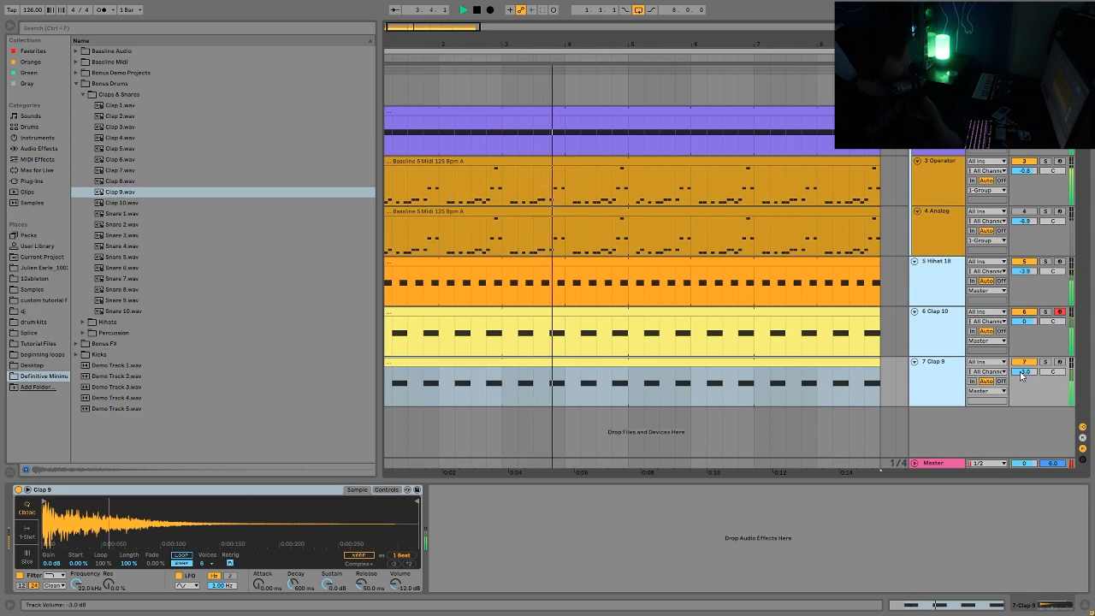
{"action": "left_click_drag", "start_coordinate": [1023, 370], "coordinate": [1022, 372]}
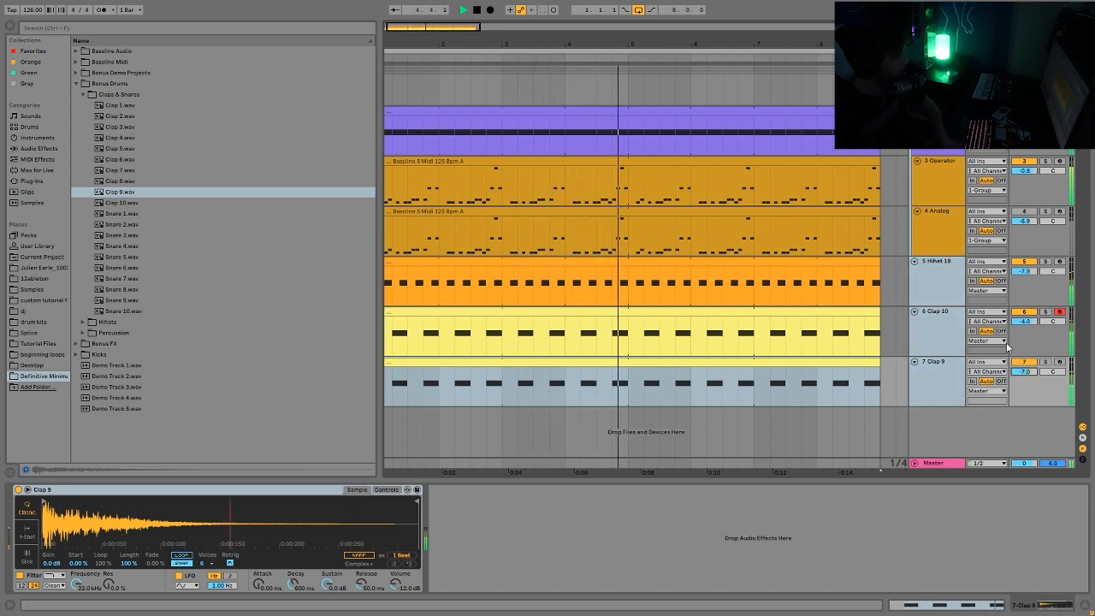
Raise the Hihat 18 track volume alone to -5.9 dB and stop playback
{"action": "left_click", "coordinate": [952, 280]}
{"action": "left_click", "coordinate": [1024, 273]}
{"action": "left_click_drag", "start_coordinate": [1023, 276], "coordinate": [1024, 268]}
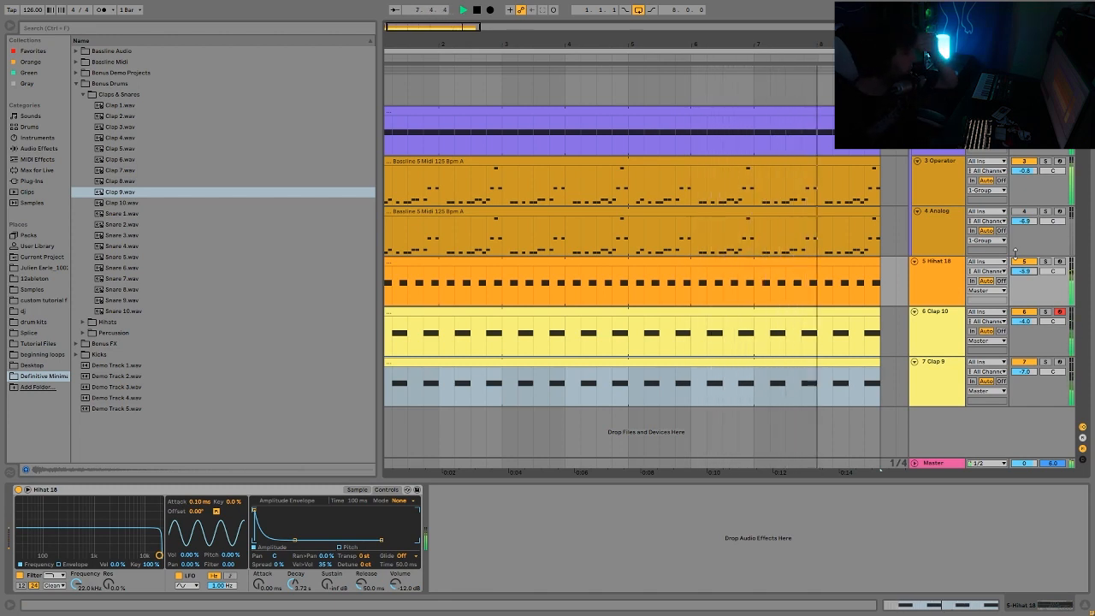
{"action": "key", "text": "space"}
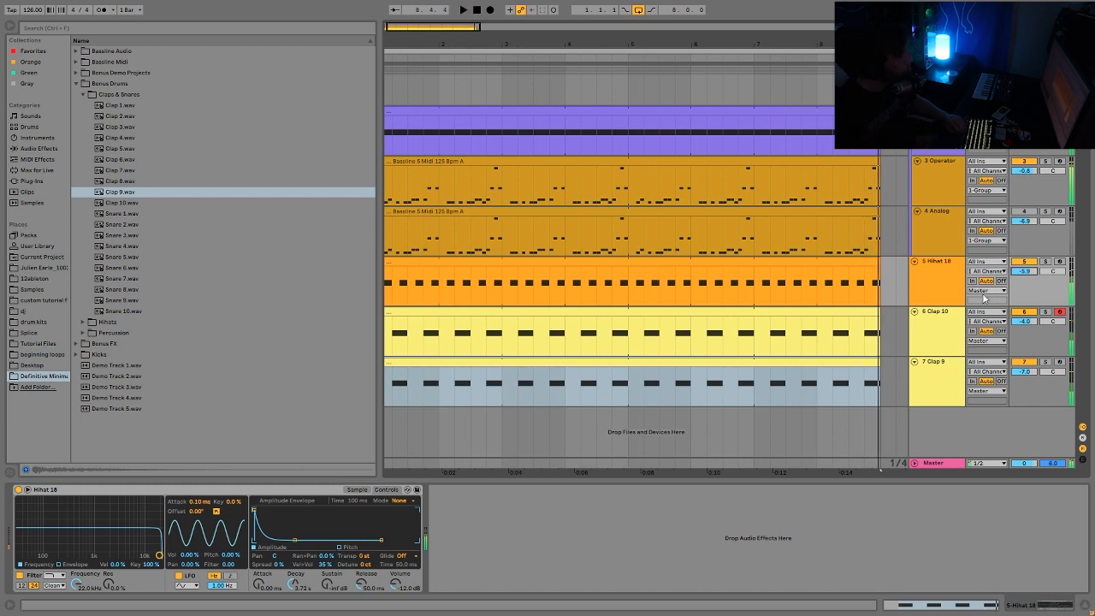
Insert a MIDI track directly below Hihat 18, audition samples in the Hihats folder and load Hihat 2.wav onto it
{"action": "left_click", "coordinate": [941, 285]}
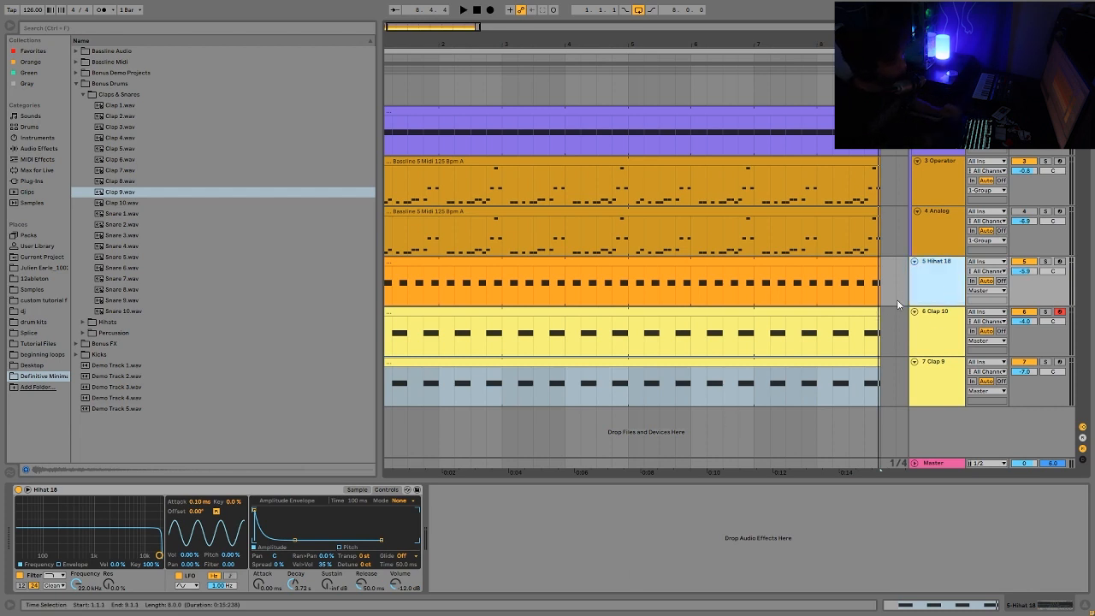
{"action": "key", "text": "ctrl+shift+t"}
{"action": "left_click", "coordinate": [83, 94]}
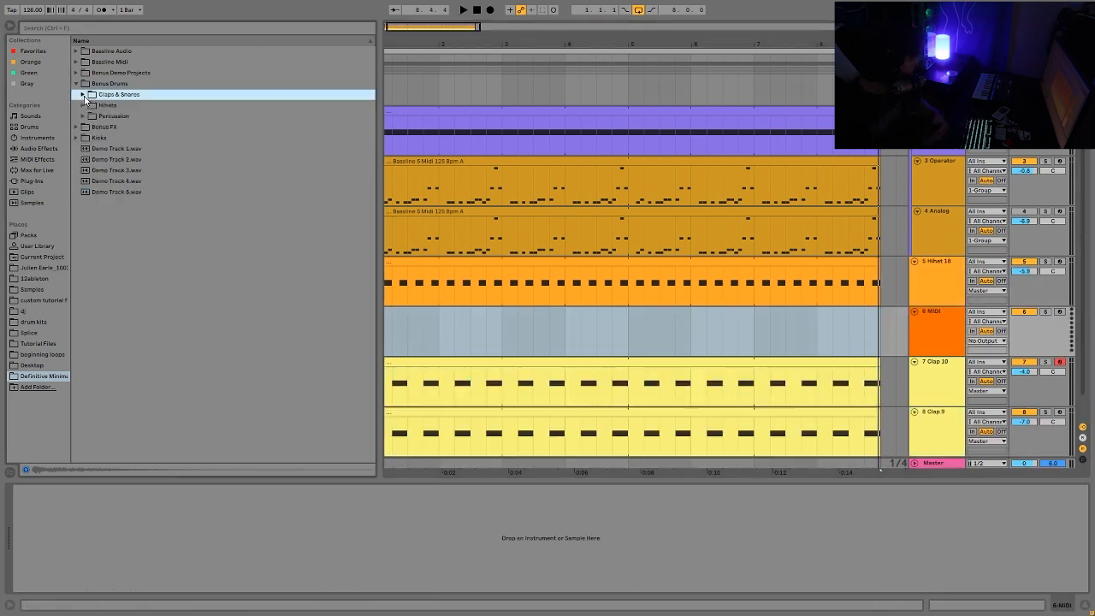
{"action": "key", "text": "Down"}
{"action": "key", "text": "Right"}
{"action": "key", "text": "Down"}
{"action": "key", "text": "Down"}
{"action": "key", "text": "Down"}
{"action": "key", "text": "Down"}
{"action": "key", "text": "Up"}
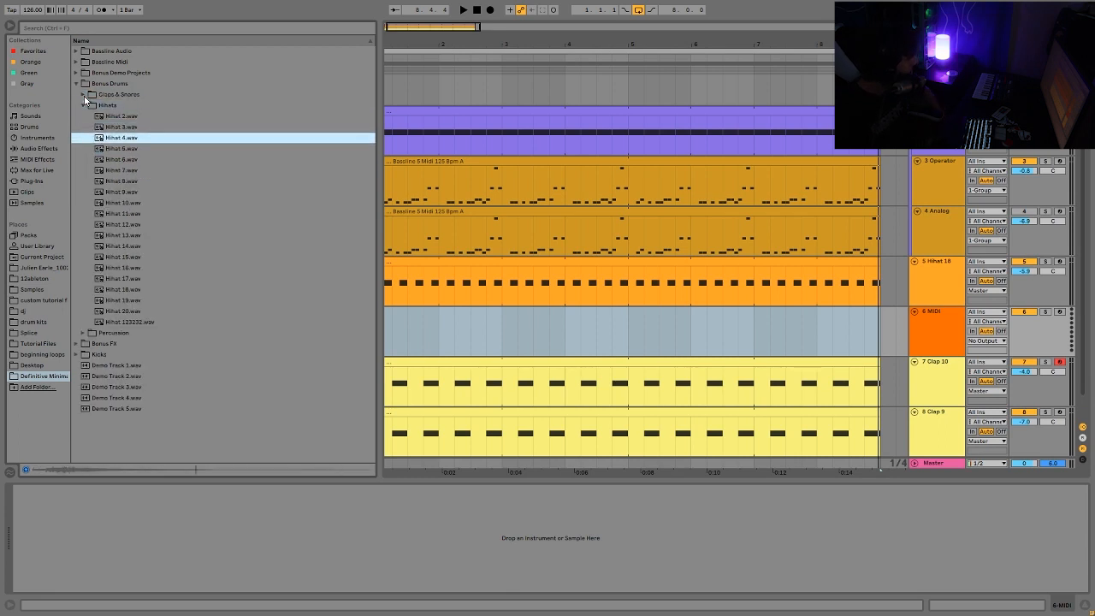
{"action": "key", "text": "Up"}
{"action": "key", "text": "Up"}
{"action": "key", "text": "Down"}
{"action": "key", "text": "Down"}
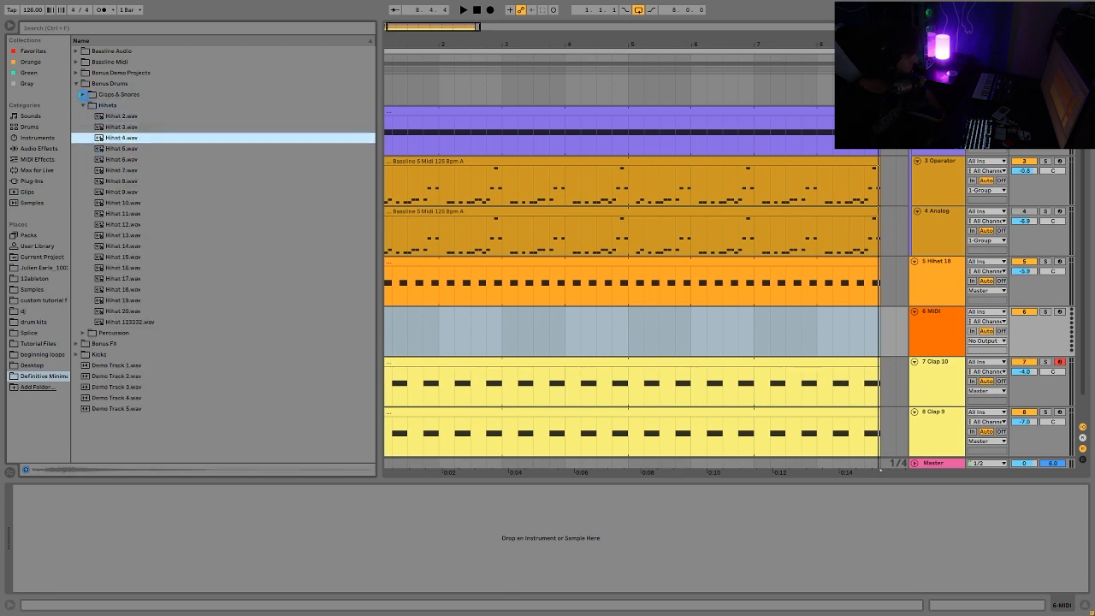
{"action": "key", "text": "Return"}
{"action": "key", "text": "Up"}
{"action": "key", "text": "Up"}
{"action": "key", "text": "Return"}
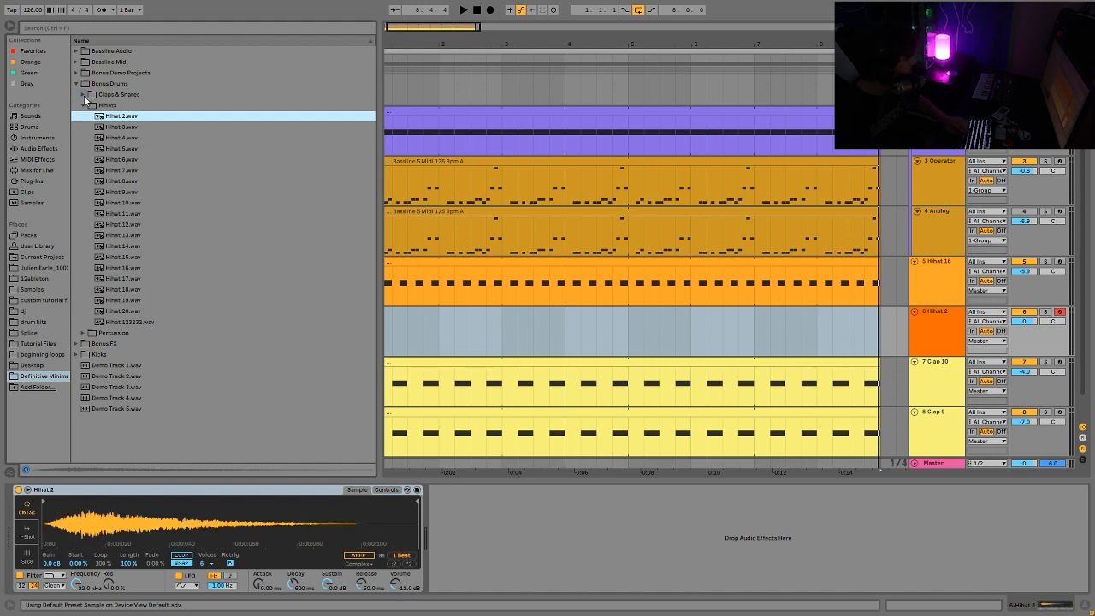
Create an empty four-bar MIDI clip starting at bar 1 on the Hihat 2 track
{"action": "left_click", "coordinate": [660, 374]}
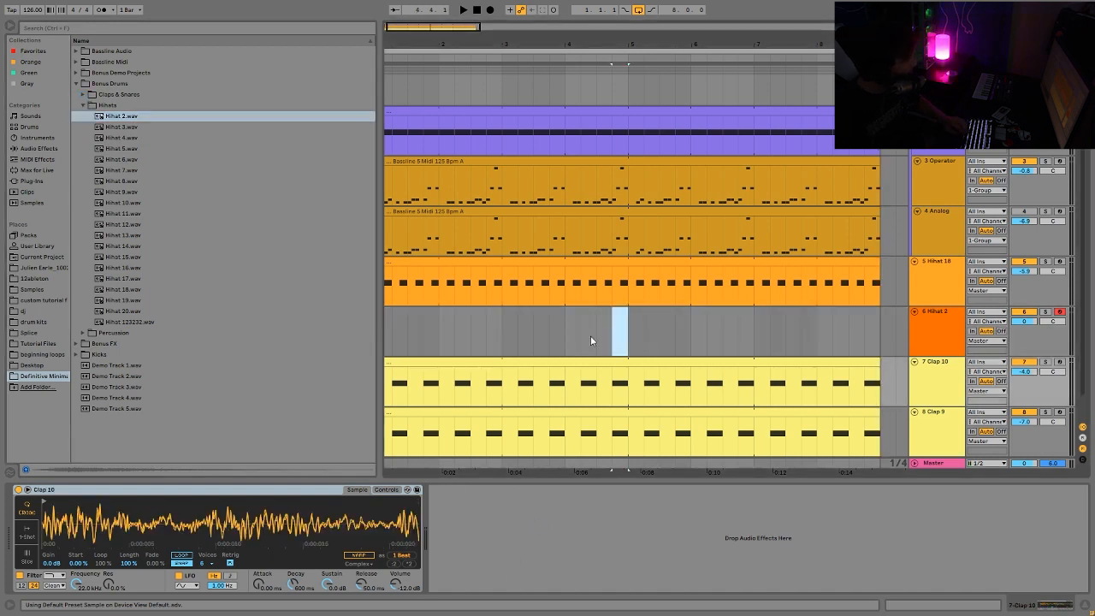
{"action": "left_click_drag", "start_coordinate": [590, 341], "coordinate": [379, 340]}
{"action": "key", "text": "ctrl+shift+m"}
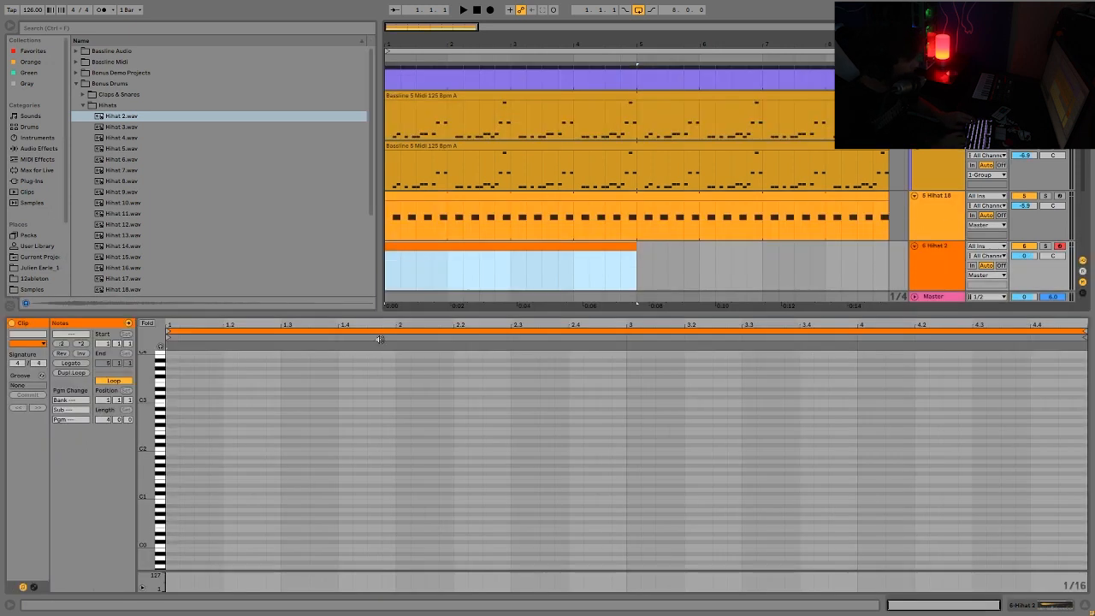
Enter fourteen consecutive sixteenth-note C3 hits from the start of bar 1 and lower the Hihat 2 track volume to -6.3 dB
{"action": "double_click", "coordinate": [172, 400]}
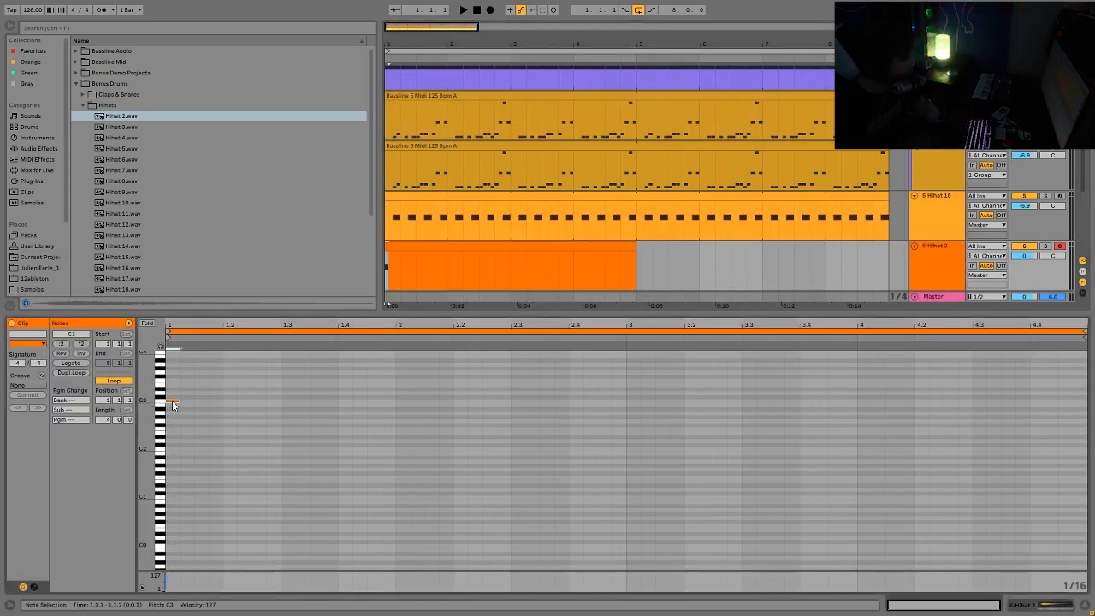
{"action": "key", "text": "ctrl+d"}
{"action": "key", "text": "ctrl+d"}
{"action": "key", "text": "ctrl+d"}
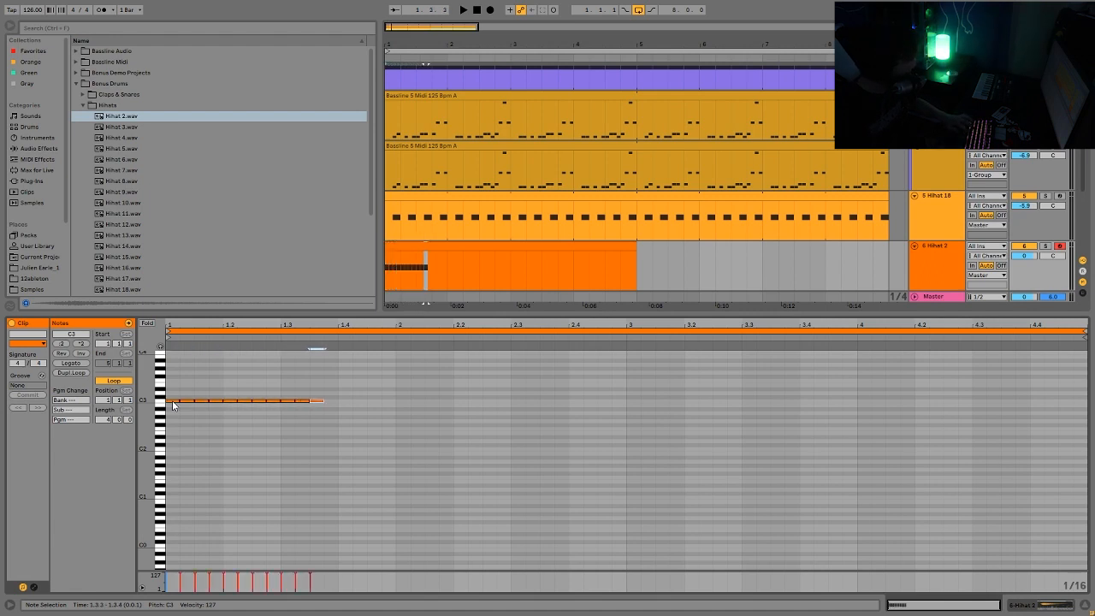
{"action": "key", "text": "ctrl+d"}
{"action": "key", "text": "ctrl+d"}
{"action": "key", "text": "ctrl+d"}
{"action": "key", "text": "space"}
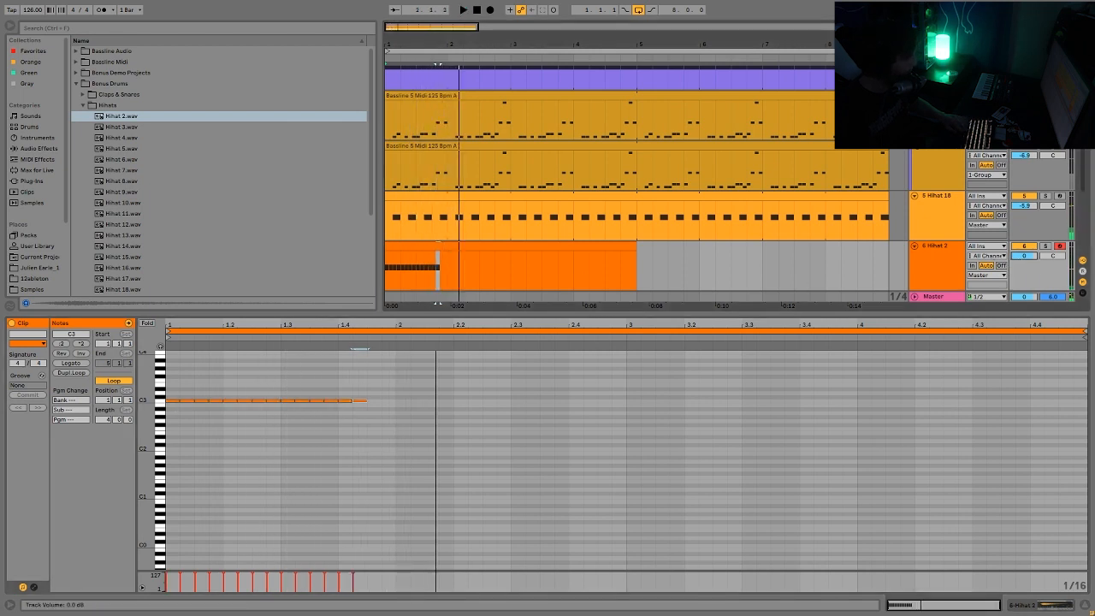
{"action": "key", "text": "space"}
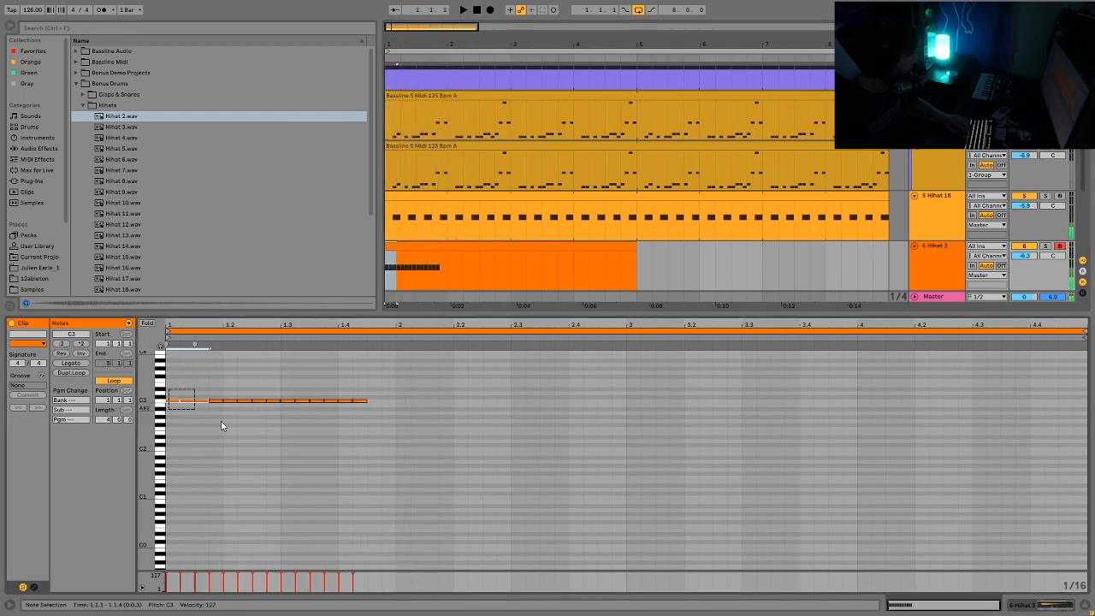
Duplicate the bar 1 hi-hat hits into bar 2 and delete the notes at 2.1.4, 2.2.2 and 2.2.4
{"action": "left_click_drag", "start_coordinate": [169, 387], "coordinate": [399, 451]}
{"action": "key", "text": "ctrl+d"}
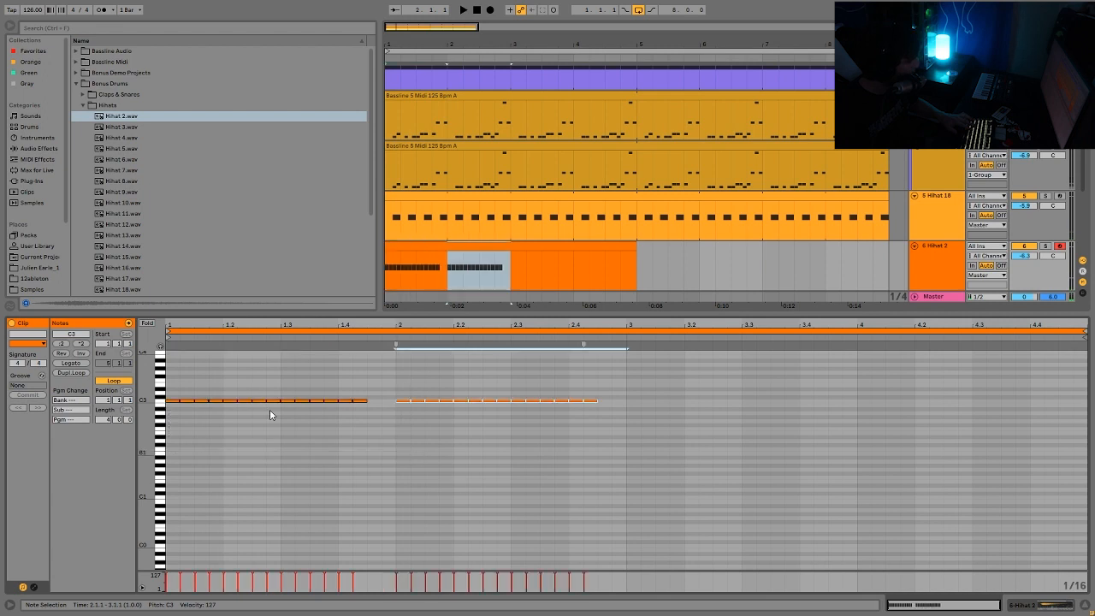
{"action": "key", "text": "space"}
{"action": "left_click", "coordinate": [446, 400]}
{"action": "key", "text": "Delete"}
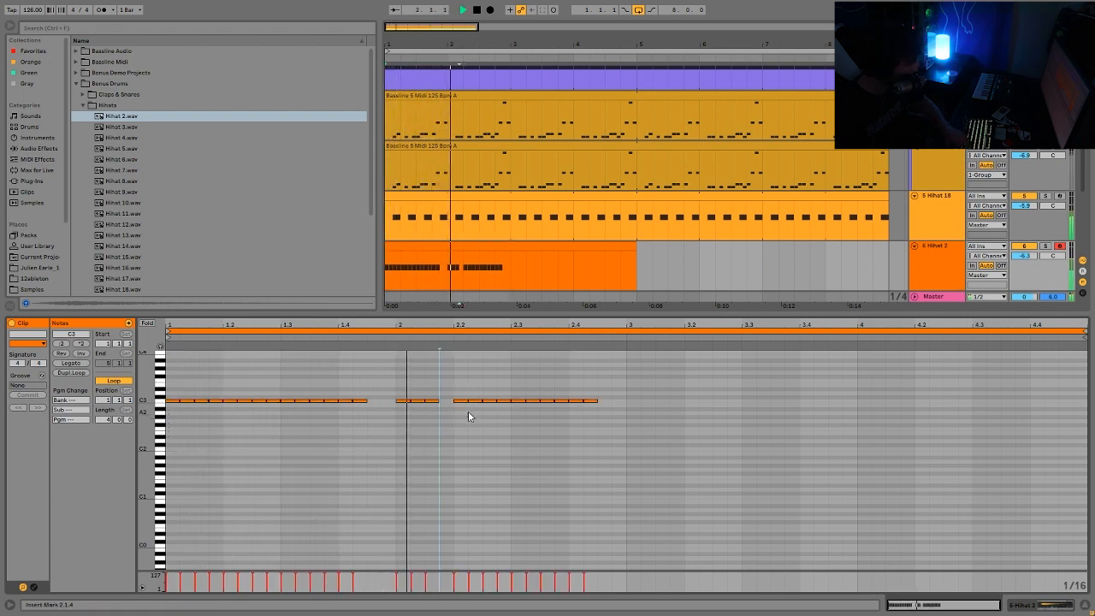
{"action": "key", "text": "space"}
{"action": "left_click", "coordinate": [475, 400]}
{"action": "key", "text": "Delete"}
{"action": "left_click", "coordinate": [503, 400]}
{"action": "key", "text": "Delete"}
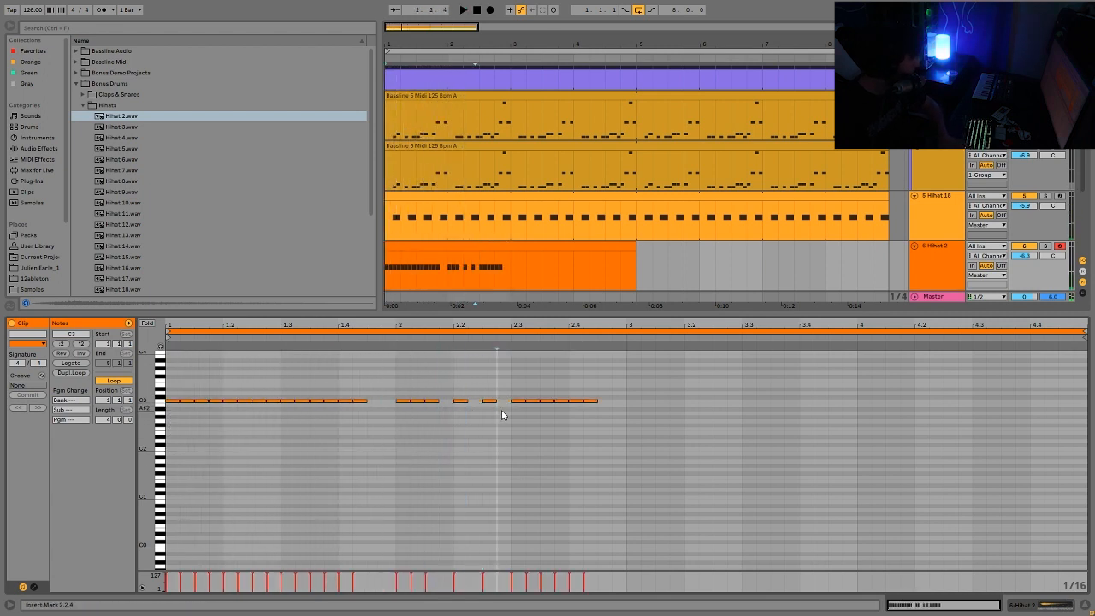
Add two more sixteenth-note hits to fill the end of bar 2 and duplicate the two-bar pattern into bars 3 and 4
{"action": "key", "text": "space"}
{"action": "left_click", "coordinate": [591, 400]}
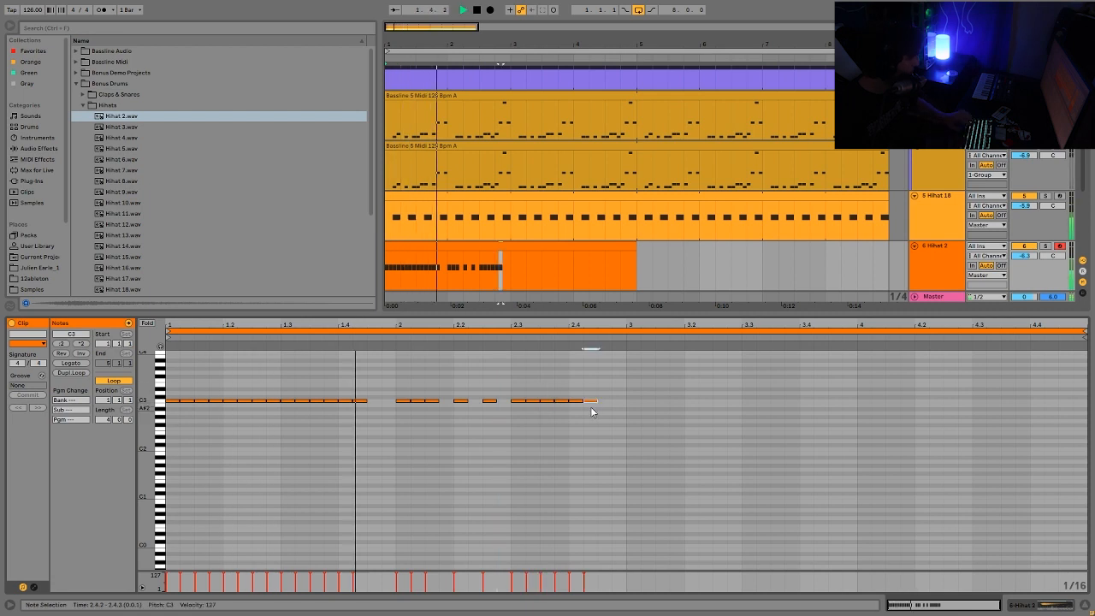
{"action": "key", "text": "ctrl+d"}
{"action": "key", "text": "ctrl+d"}
{"action": "key", "text": "ctrl+a"}
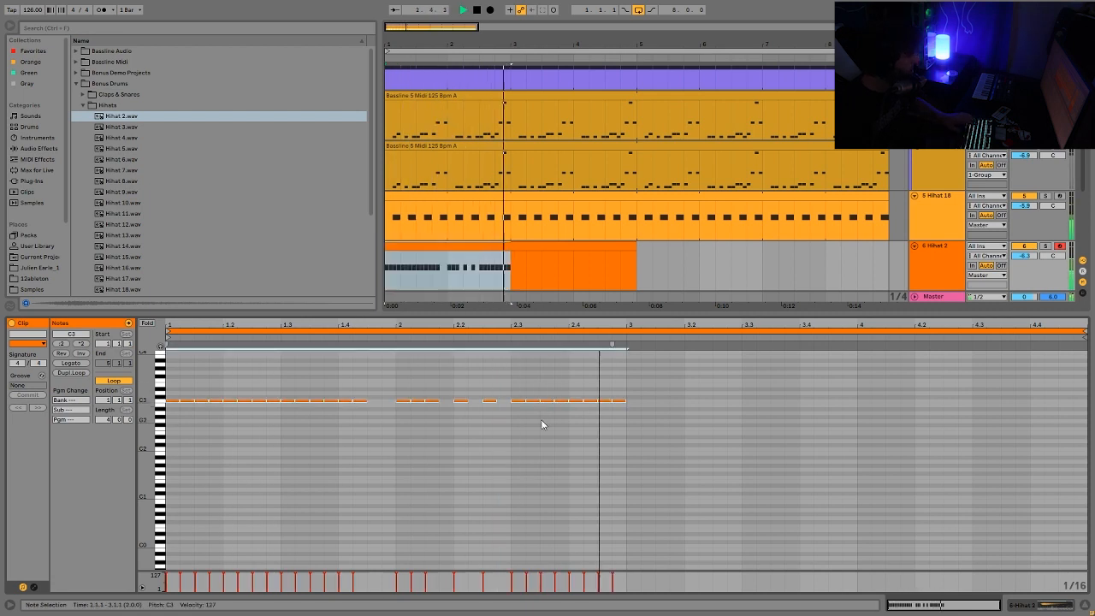
{"action": "key", "text": "ctrl+d"}
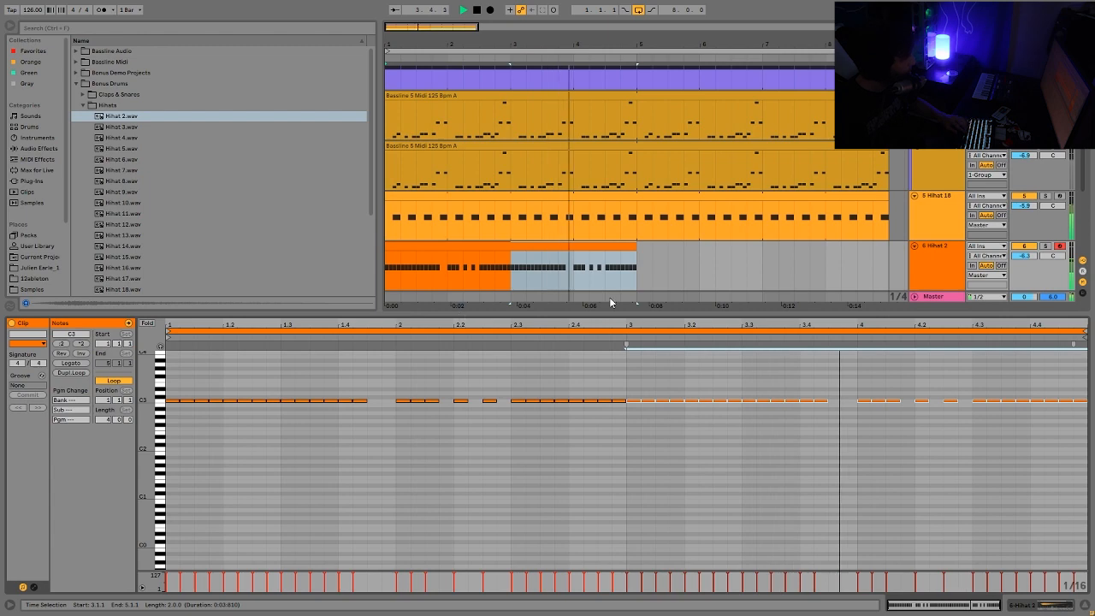
Extend the Hihat 2 pattern across bars 5 to 8 and open the track's sampler device
{"action": "left_click", "coordinate": [644, 250]}
{"action": "left_click_drag", "start_coordinate": [644, 250], "coordinate": [874, 285]}
{"action": "double_click", "coordinate": [941, 279]}
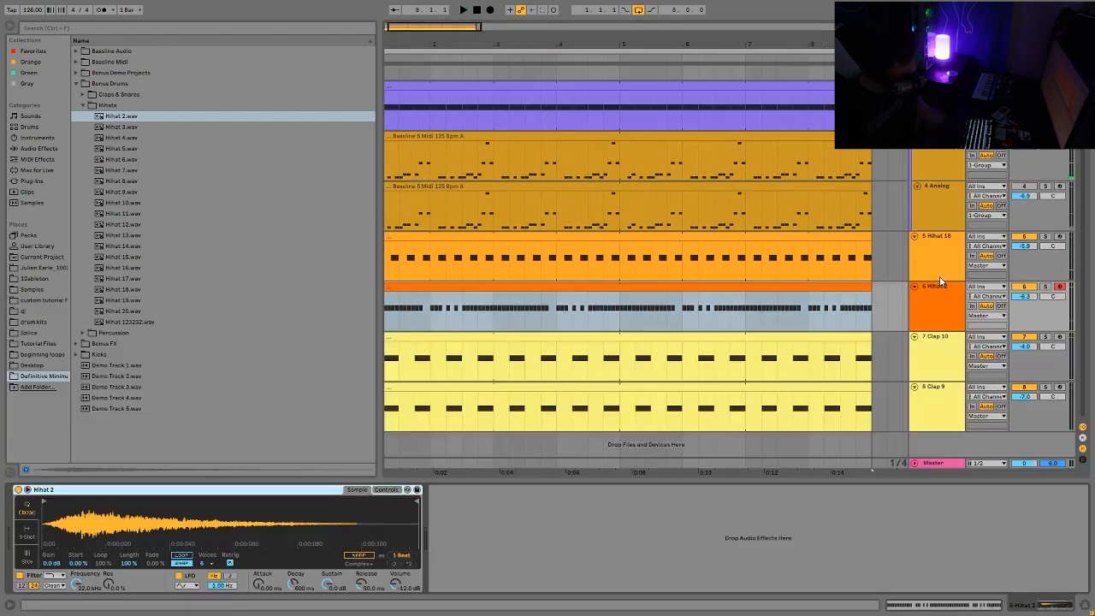
Preview Hihat 17.wav and its neighbouring samples, and lower the Hihat 2 track volume to -9.4 dB
{"action": "left_click", "coordinate": [131, 283]}
{"action": "key", "text": "Up"}
{"action": "key", "text": "Down"}
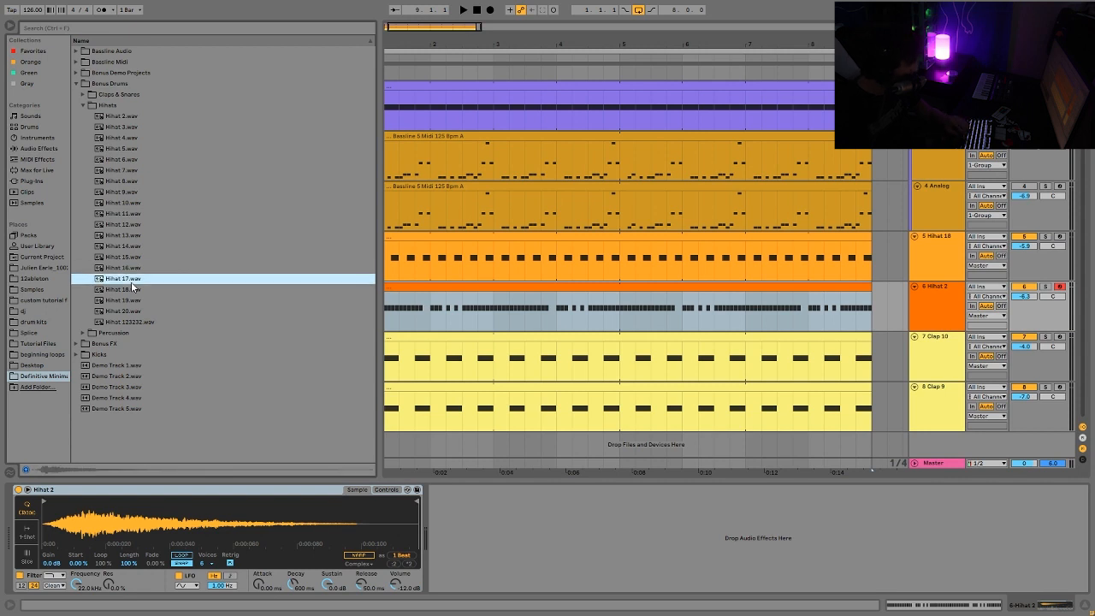
{"action": "left_click_drag", "start_coordinate": [1024, 297], "coordinate": [1024, 310]}
Group the Hihat 18 and Hihat 2 tracks
{"action": "left_click", "coordinate": [955, 263]}
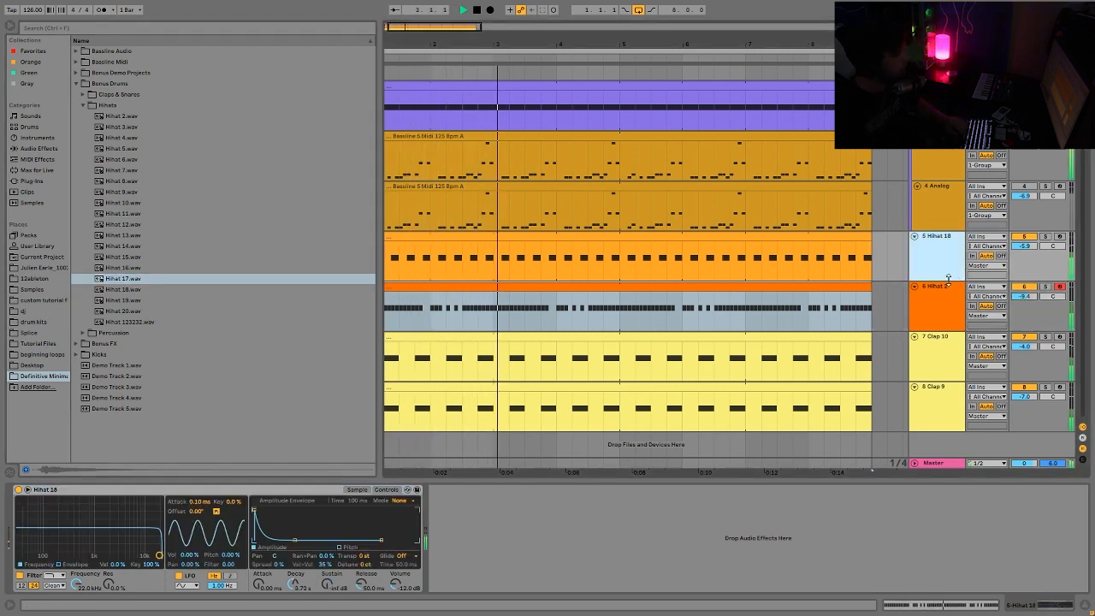
{"action": "left_click", "coordinate": [940, 315], "text": "shift"}
{"action": "key", "text": "ctrl+g"}
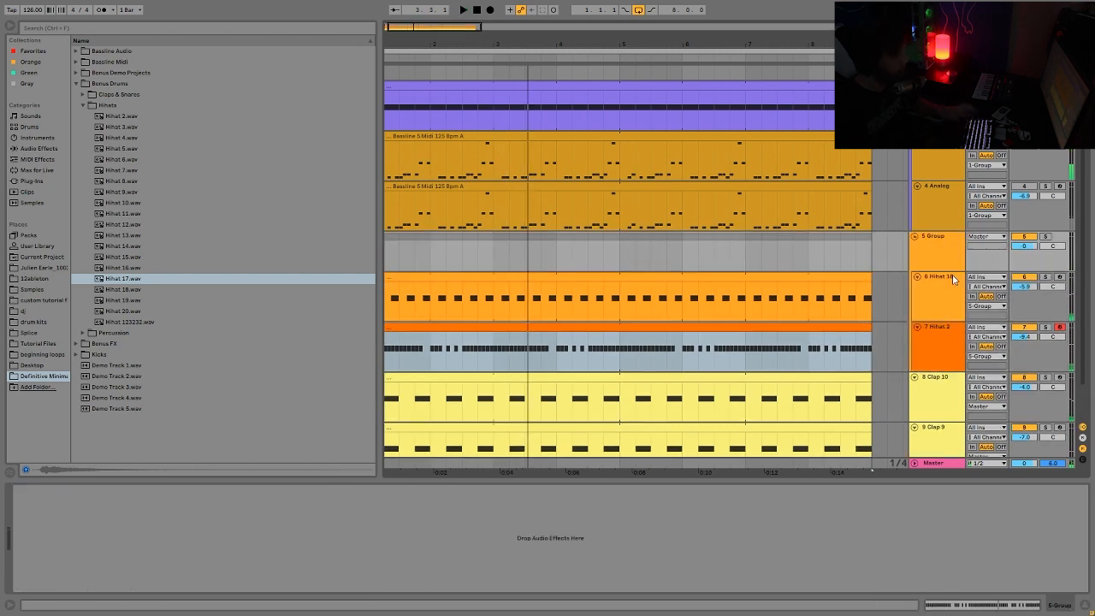
Add a Saturator with 4 dB drive to the hi-hat group and lower the group's volume to -3.1 dB
{"action": "left_click", "coordinate": [22, 151]}
{"action": "double_click", "coordinate": [105, 410]}
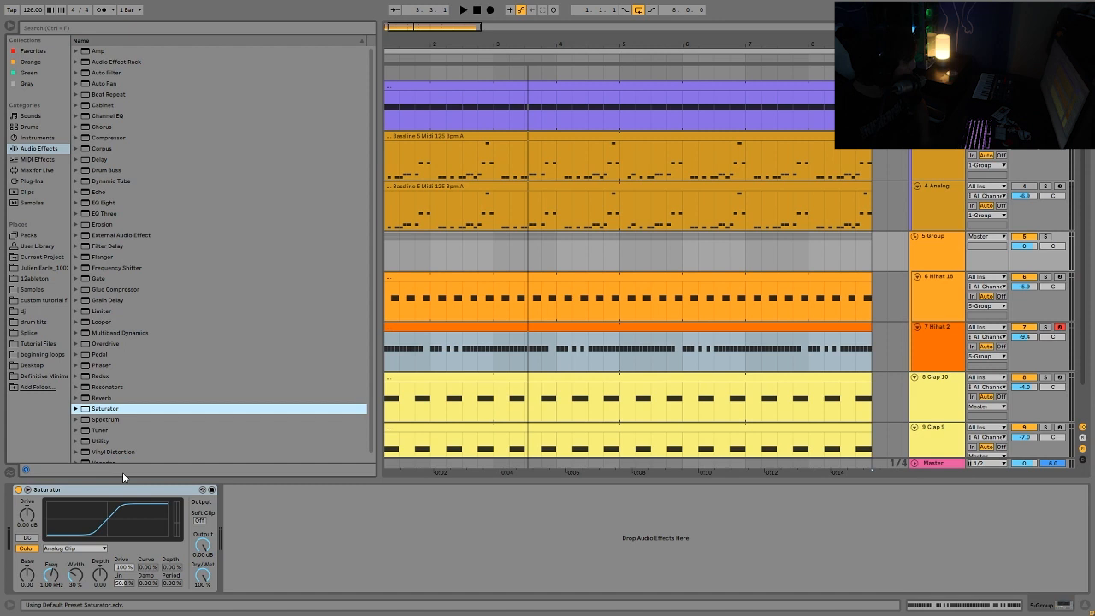
{"action": "left_click", "coordinate": [29, 525]}
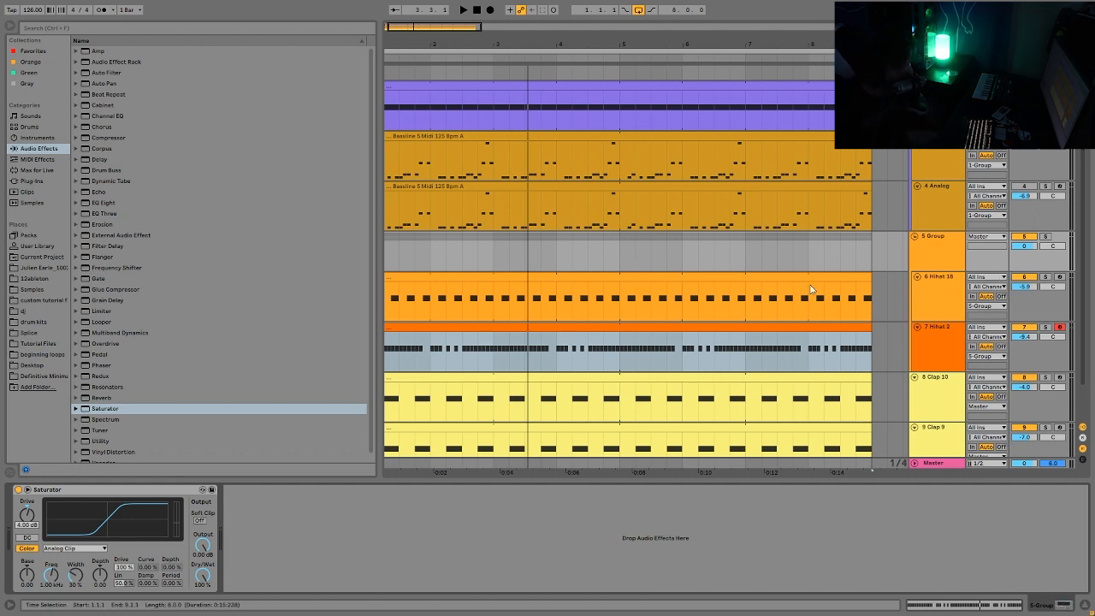
{"action": "scroll", "coordinate": [803, 214], "scroll_direction": "up", "scroll_amount": 2}
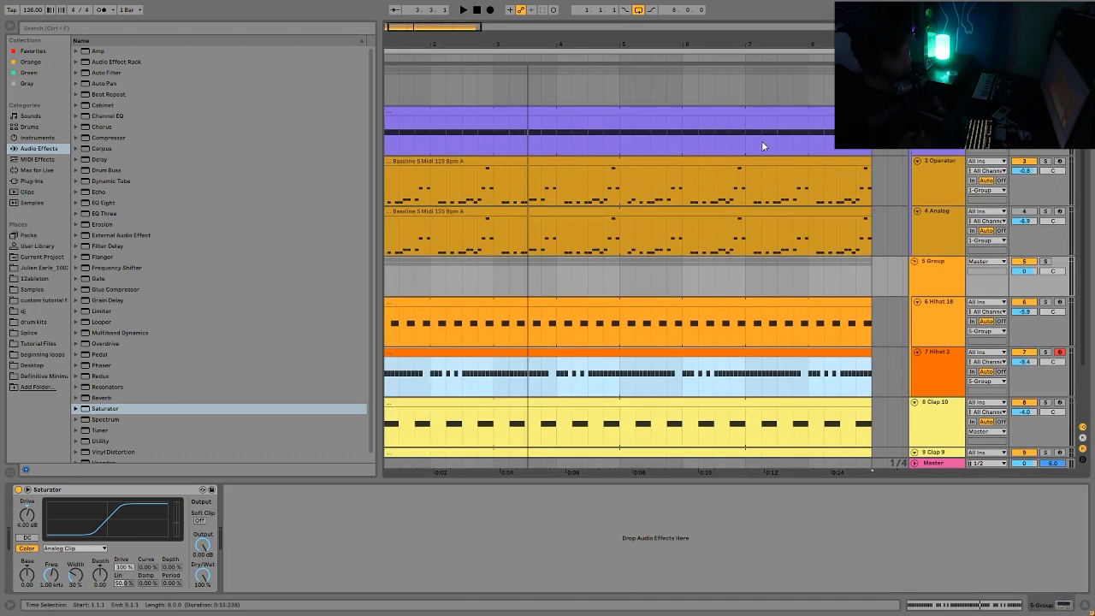
{"action": "key", "text": "space"}
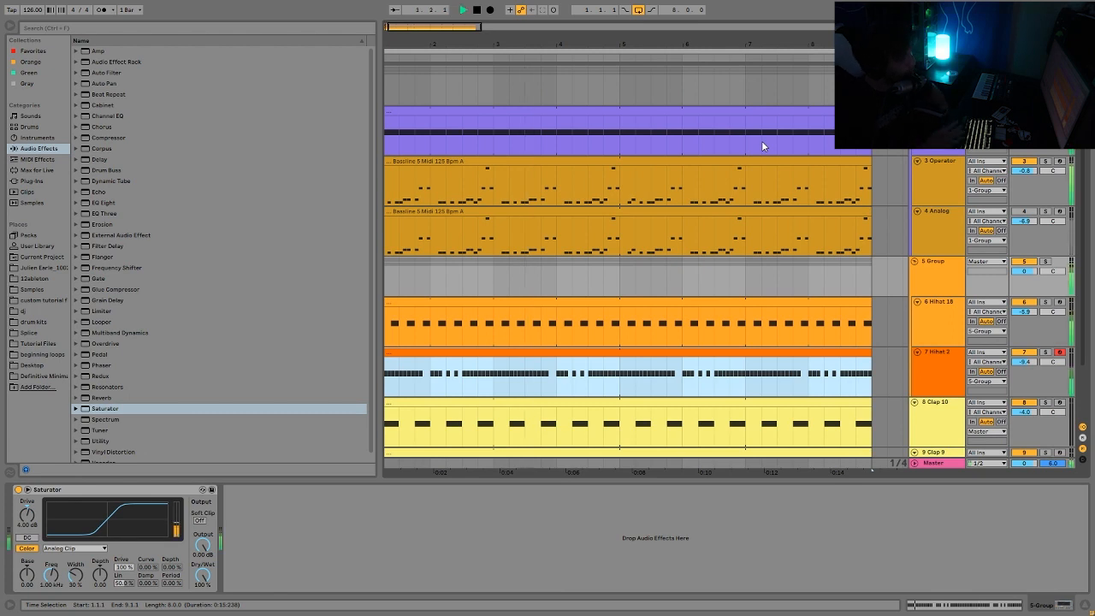
{"action": "left_click_drag", "start_coordinate": [1032, 271], "coordinate": [1031, 281]}
Group the Clap 10 and Clap 9 tracks
{"action": "scroll", "coordinate": [943, 378], "scroll_direction": "down", "scroll_amount": 3}
{"action": "left_click", "coordinate": [942, 379]}
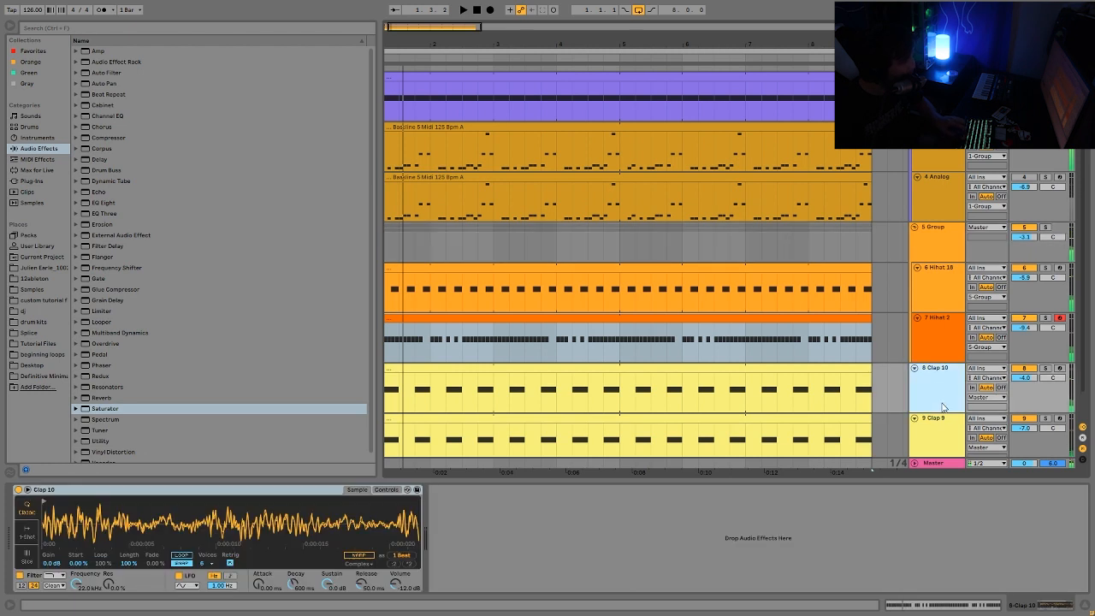
{"action": "left_click", "coordinate": [942, 423]}
{"action": "key", "text": "ctrl+f"}
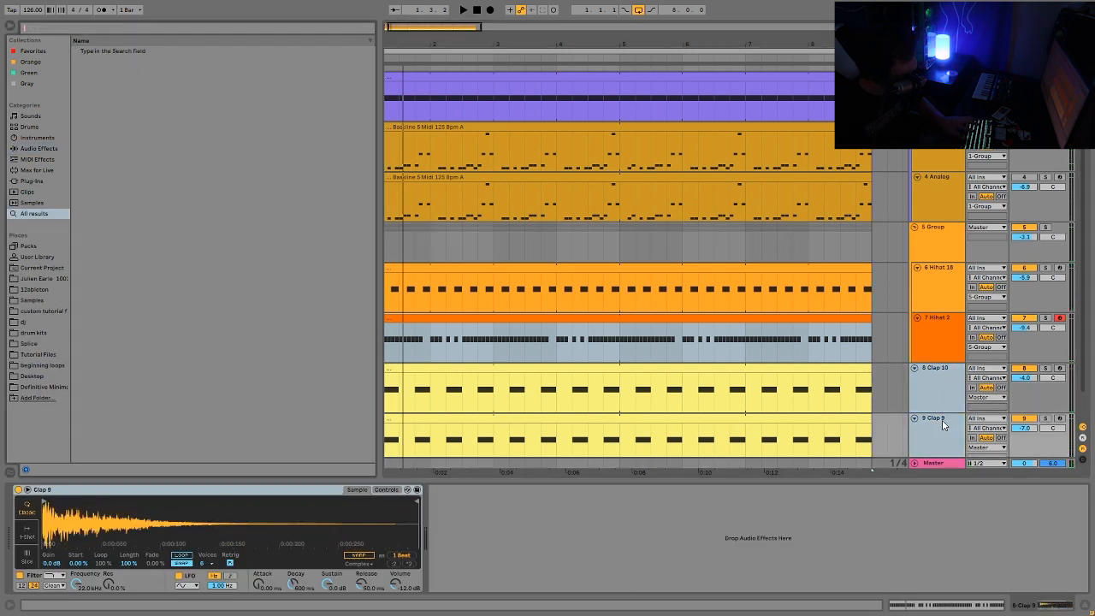
{"action": "key", "text": "ctrl+g"}
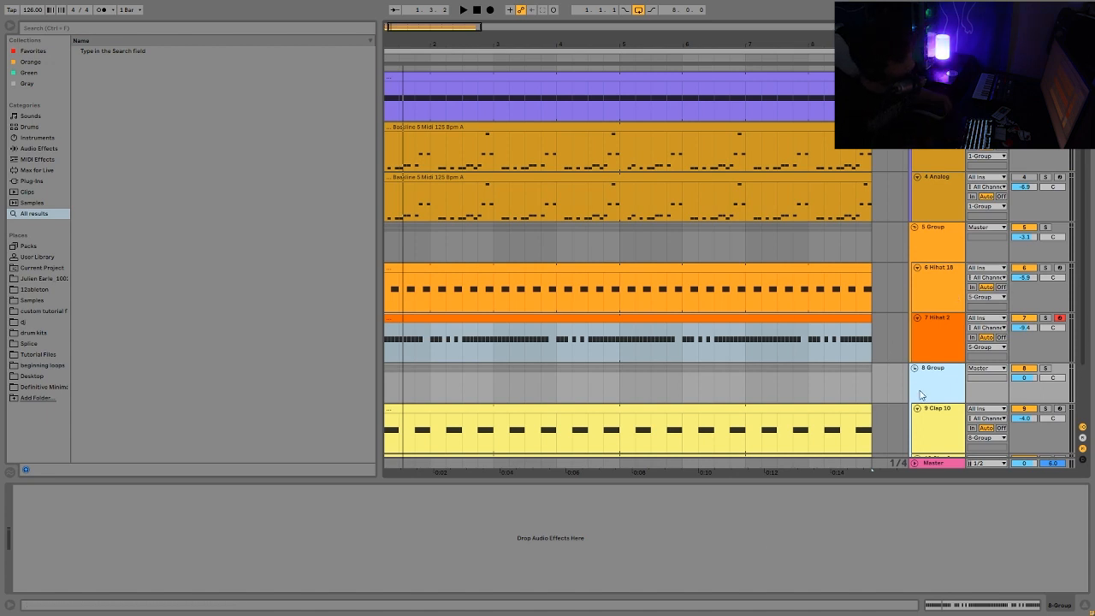
Add a Drum Buss with 27 % crunch and 20 kHz damp to the clap group and lower its volume to -5.4 dB
{"action": "left_click", "coordinate": [35, 150]}
{"action": "double_click", "coordinate": [113, 172]}
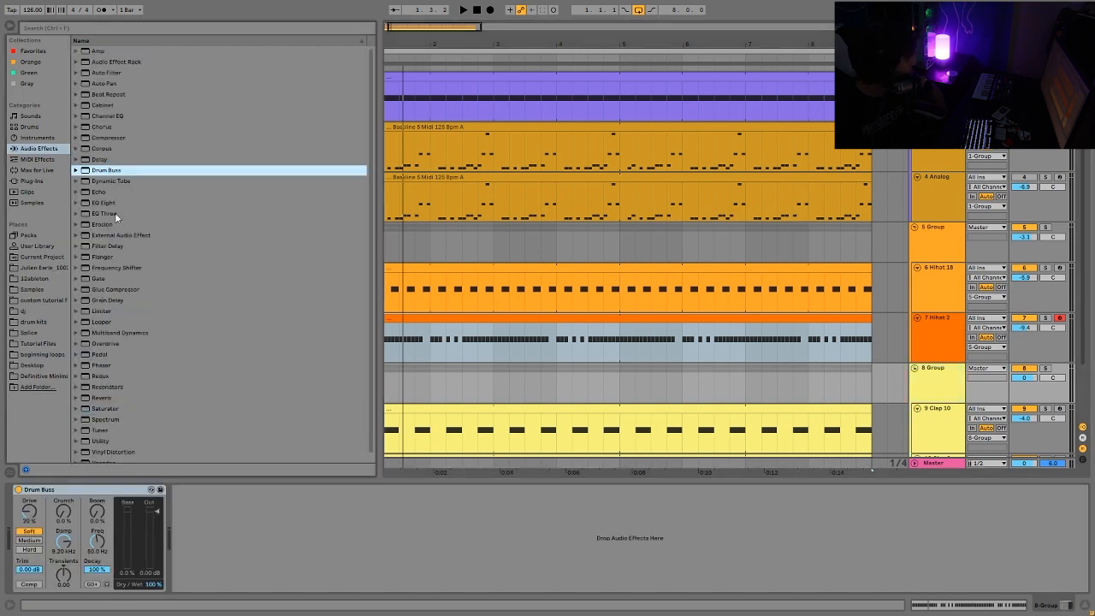
{"action": "key", "text": "space"}
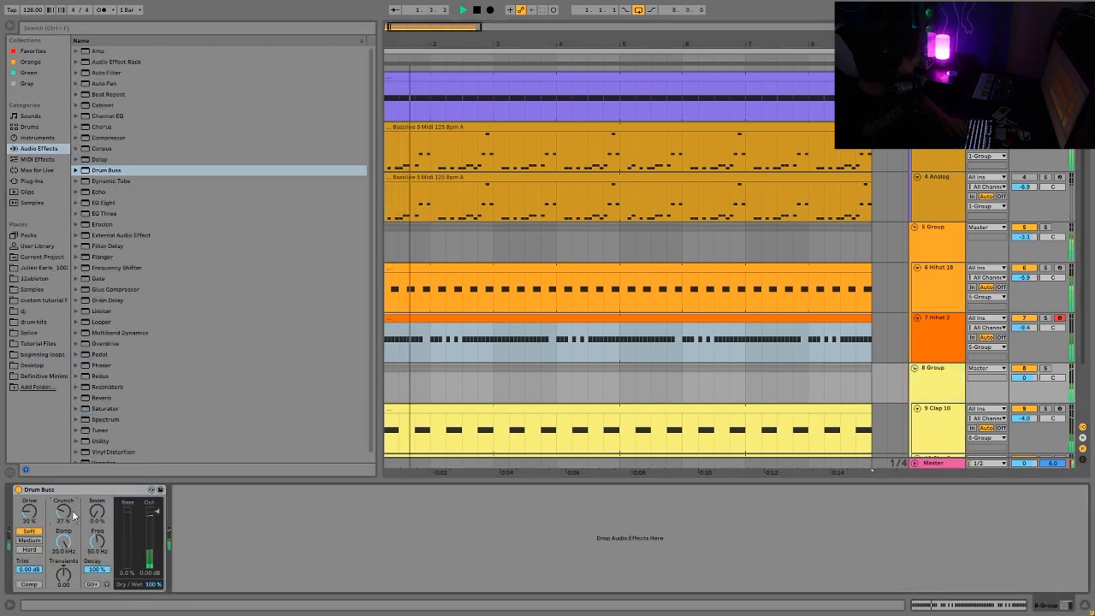
{"action": "left_click_drag", "start_coordinate": [1024, 378], "coordinate": [1024, 406]}
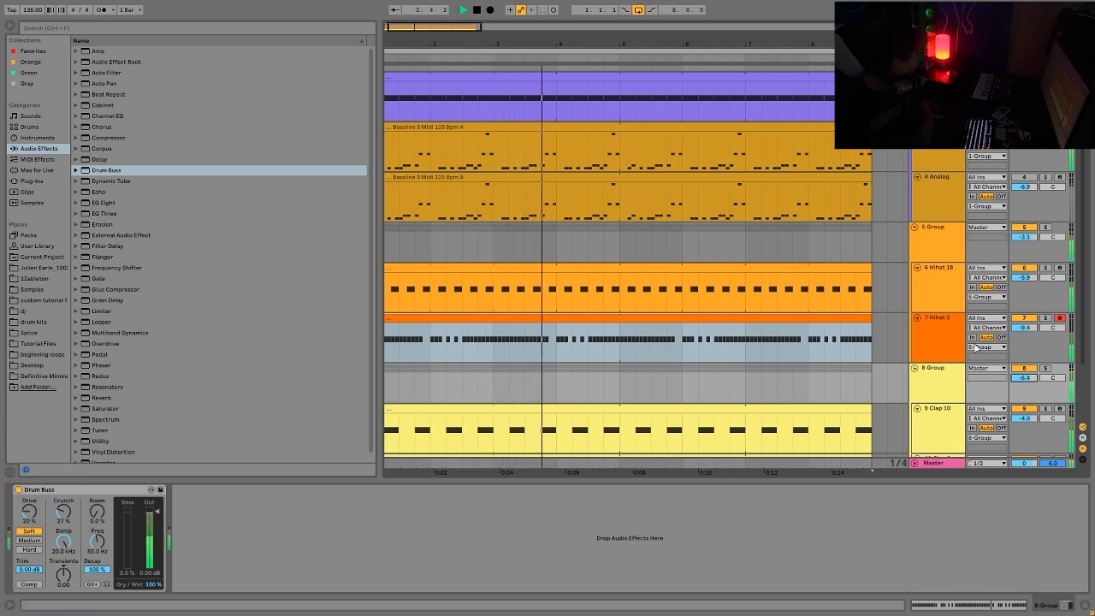
Try a Drum Buss in Medium mode with 20 kHz damp on the hi-hat group with the Saturator switched off, and undo it
{"action": "left_click", "coordinate": [926, 254]}
{"action": "key", "text": "space"}
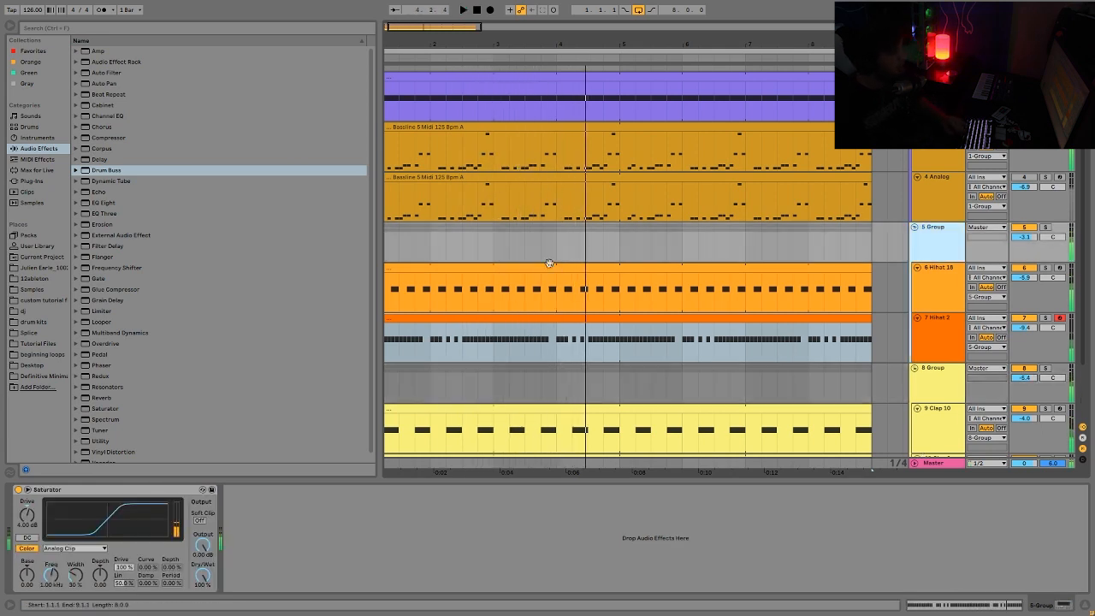
{"action": "double_click", "coordinate": [99, 169]}
{"action": "left_click", "coordinate": [19, 489]}
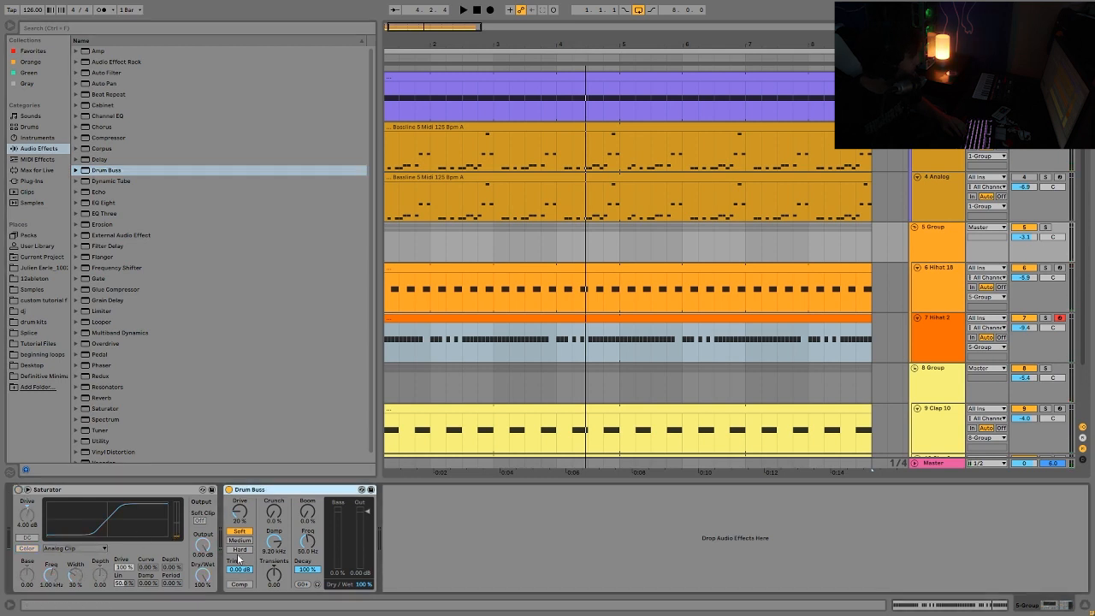
{"action": "left_click_drag", "start_coordinate": [275, 542], "coordinate": [274, 436]}
{"action": "key", "text": "space"}
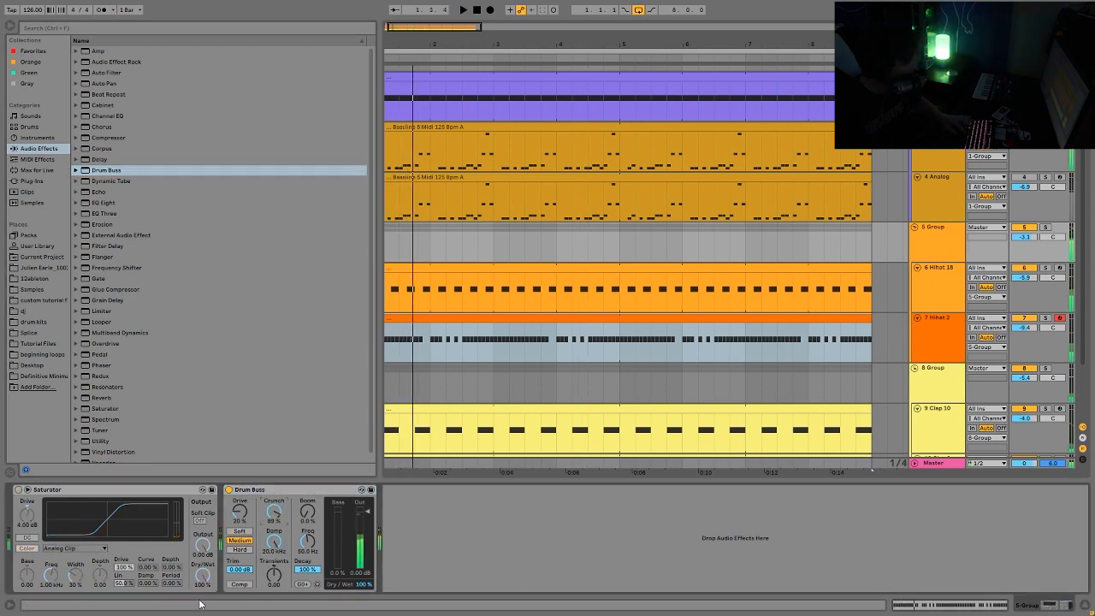
{"action": "key", "text": "ctrl+z"}
{"action": "key", "text": "ctrl+z"}
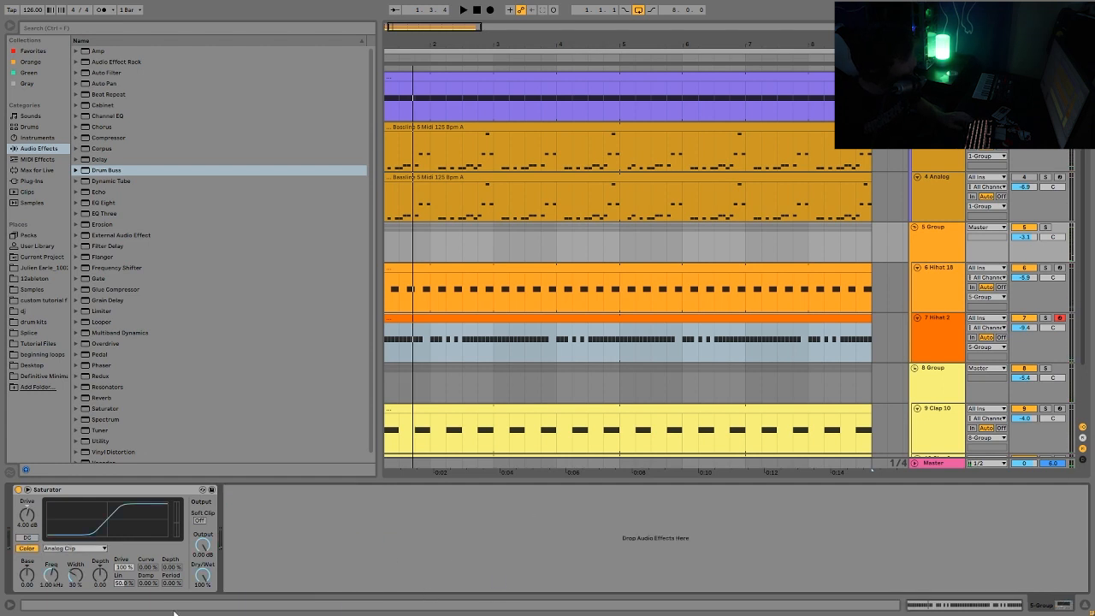
Raise the hi-hat group's Saturator drive to 5 dB during playback
{"action": "key", "text": "space"}
{"action": "left_click_drag", "start_coordinate": [27, 515], "coordinate": [26, 510]}
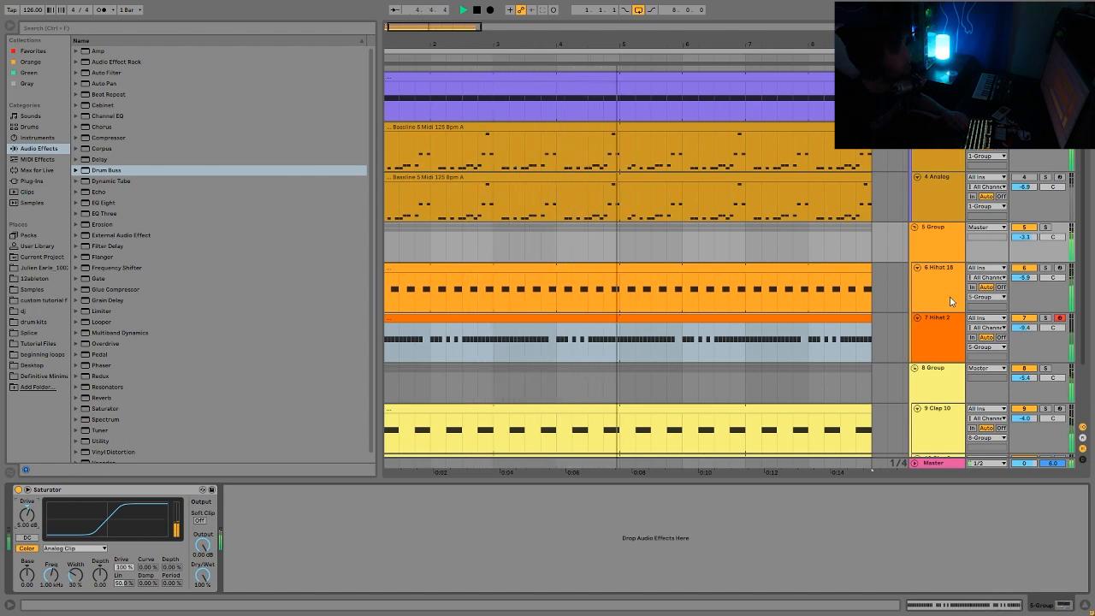
Insert two new MIDI tracks below Clap 10 in the clap group
{"action": "scroll", "coordinate": [949, 301], "scroll_direction": "down", "scroll_amount": 3}
{"action": "left_click", "coordinate": [958, 357]}
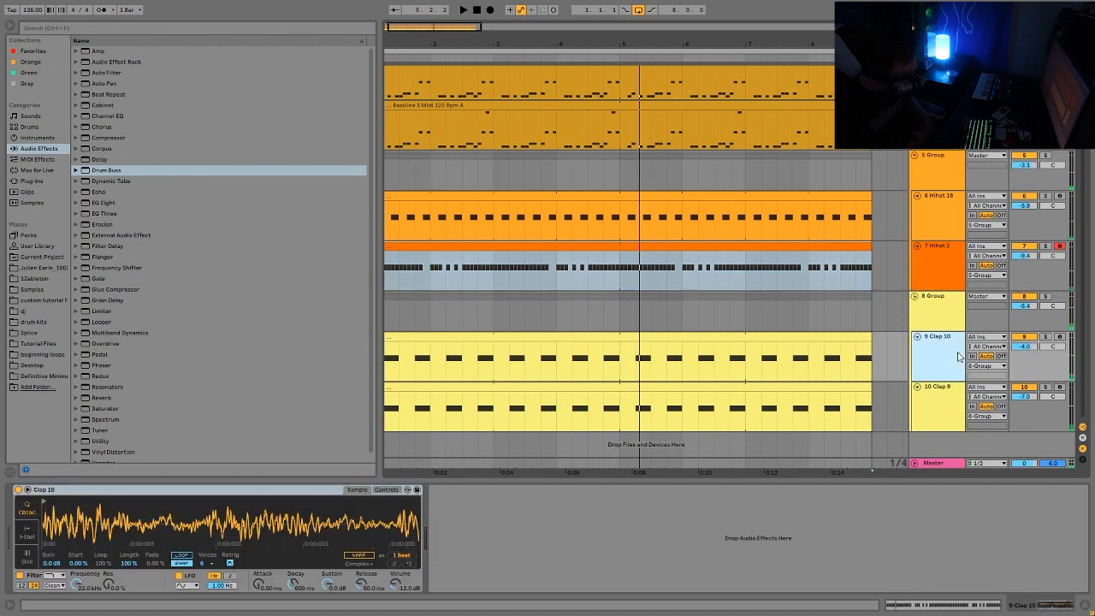
{"action": "key", "text": "ctrl+shift+t"}
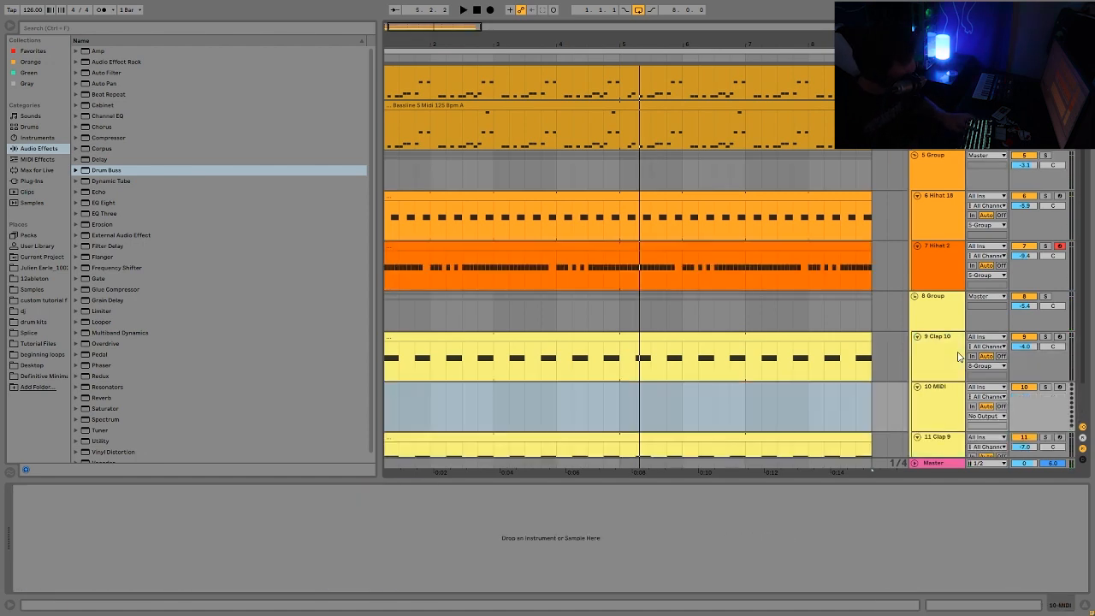
{"action": "key", "text": "ctrl+shift+t"}
Audition the sample pack's percussion hits and load Percussion 1.wav onto the first new MIDI track
{"action": "left_click", "coordinate": [940, 367]}
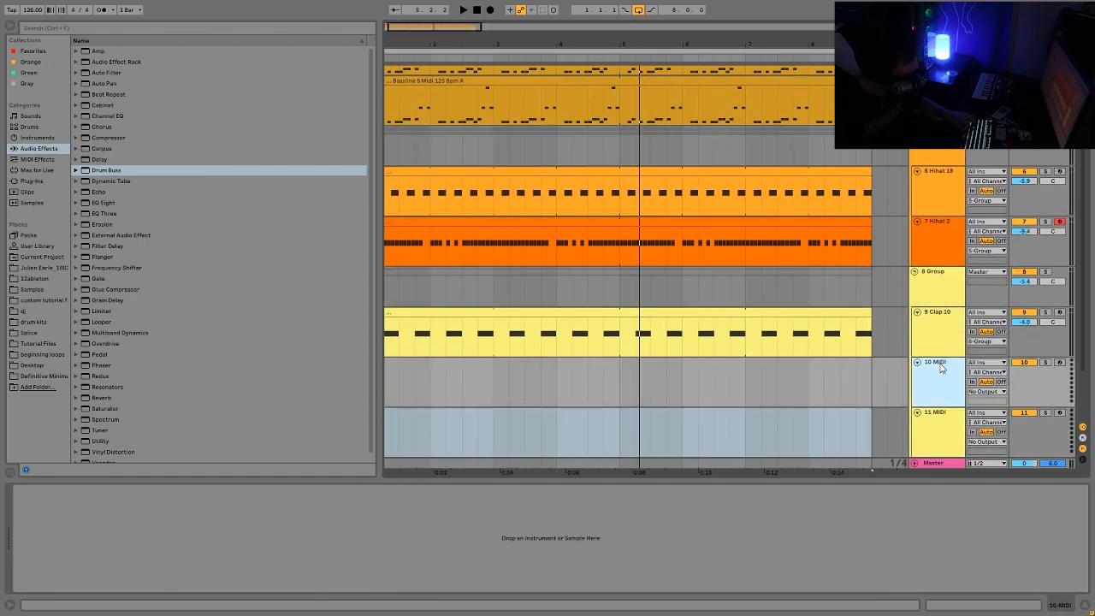
{"action": "left_click", "coordinate": [44, 377]}
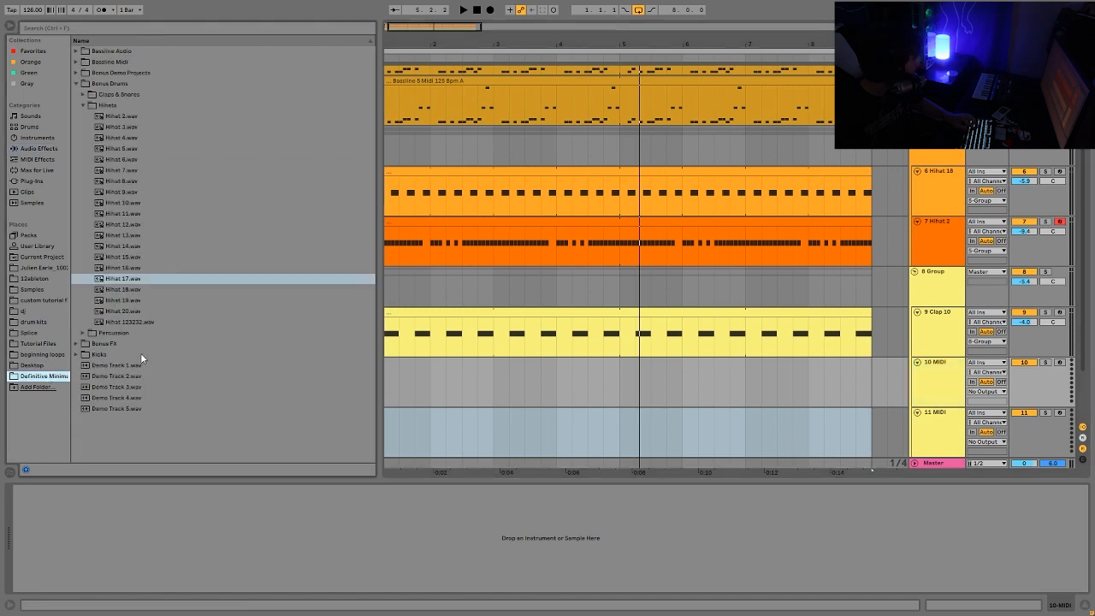
{"action": "left_click", "coordinate": [115, 333]}
{"action": "left_click", "coordinate": [141, 269]}
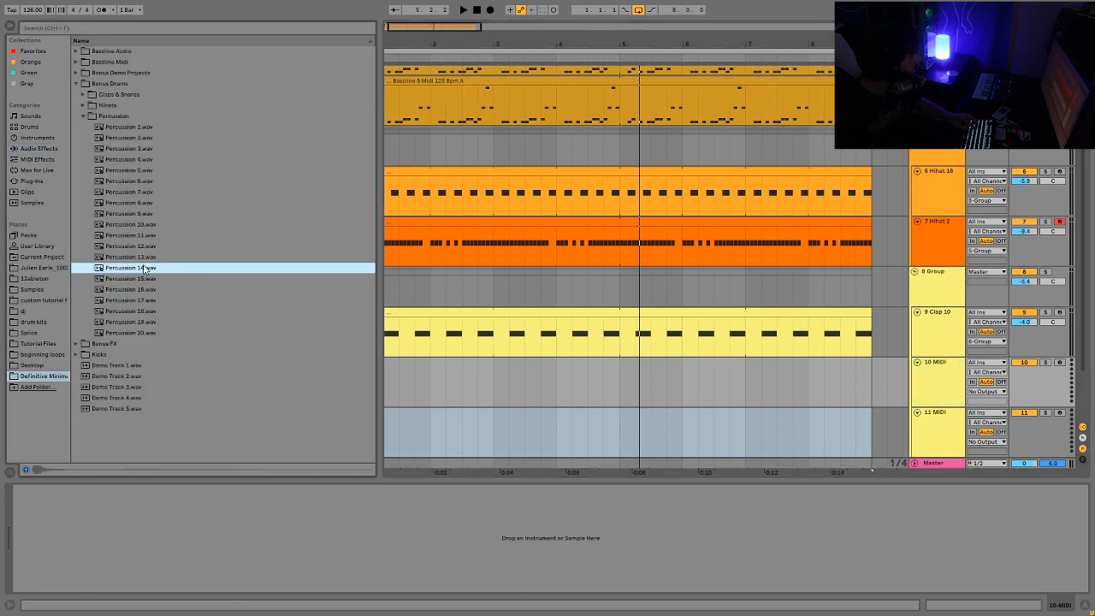
{"action": "key", "text": "Down"}
{"action": "key", "text": "Down"}
{"action": "key", "text": "Down"}
{"action": "key", "text": "Up"}
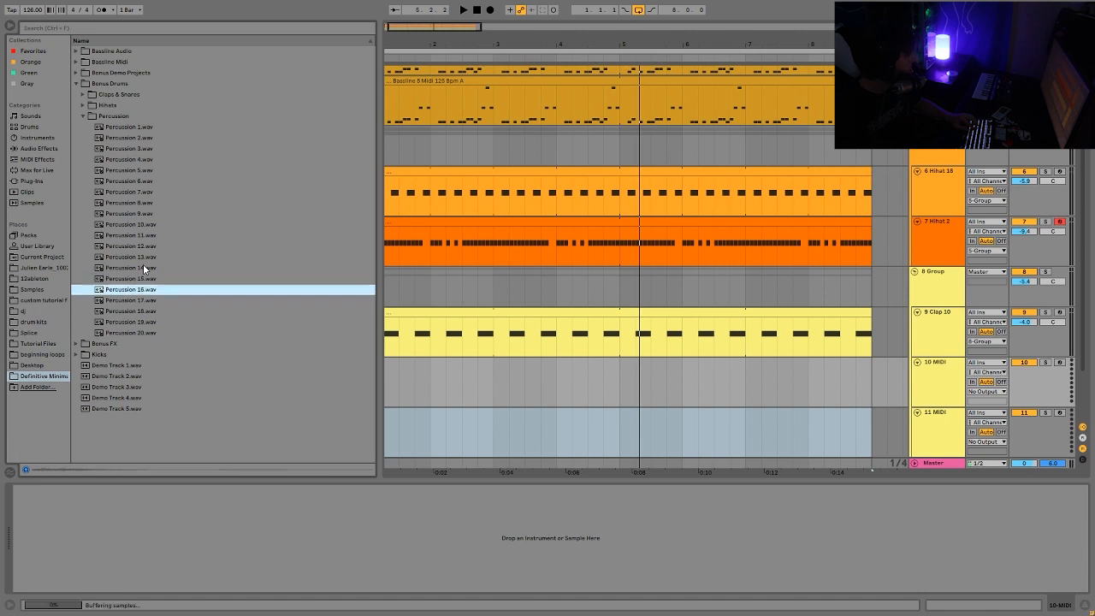
{"action": "key", "text": "Down"}
{"action": "key", "text": "Down"}
{"action": "key", "text": "Down"}
{"action": "key", "text": "Down"}
{"action": "key", "text": "Up"}
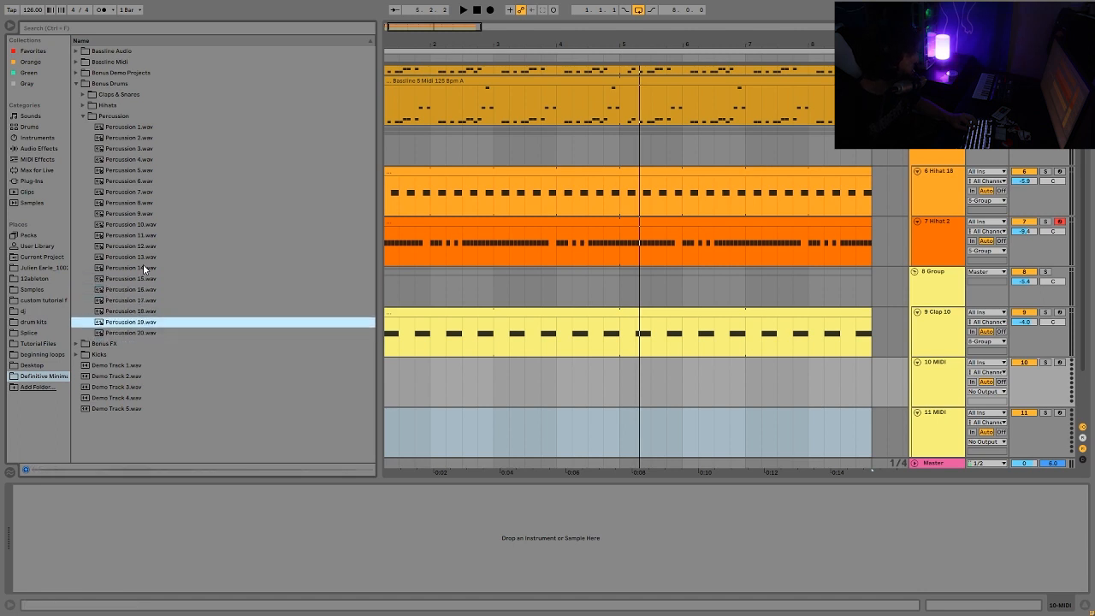
{"action": "key", "text": "Up"}
{"action": "key", "text": "Left"}
{"action": "key", "text": "Down"}
{"action": "key", "text": "Down"}
{"action": "key", "text": "Down"}
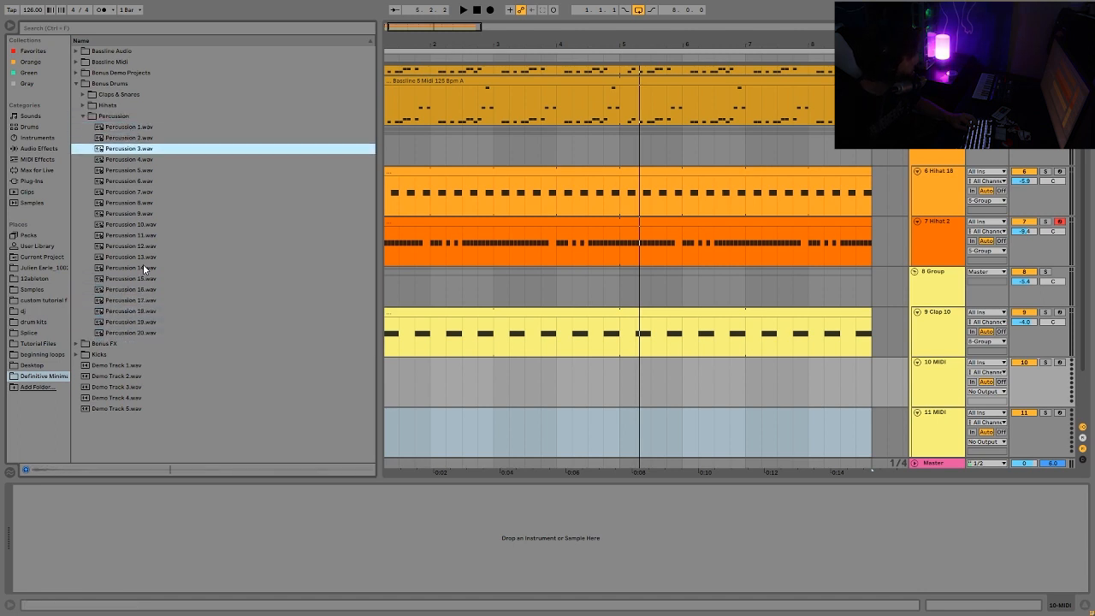
{"action": "key", "text": "Down"}
{"action": "key", "text": "Up"}
{"action": "key", "text": "Up"}
{"action": "key", "text": "Up"}
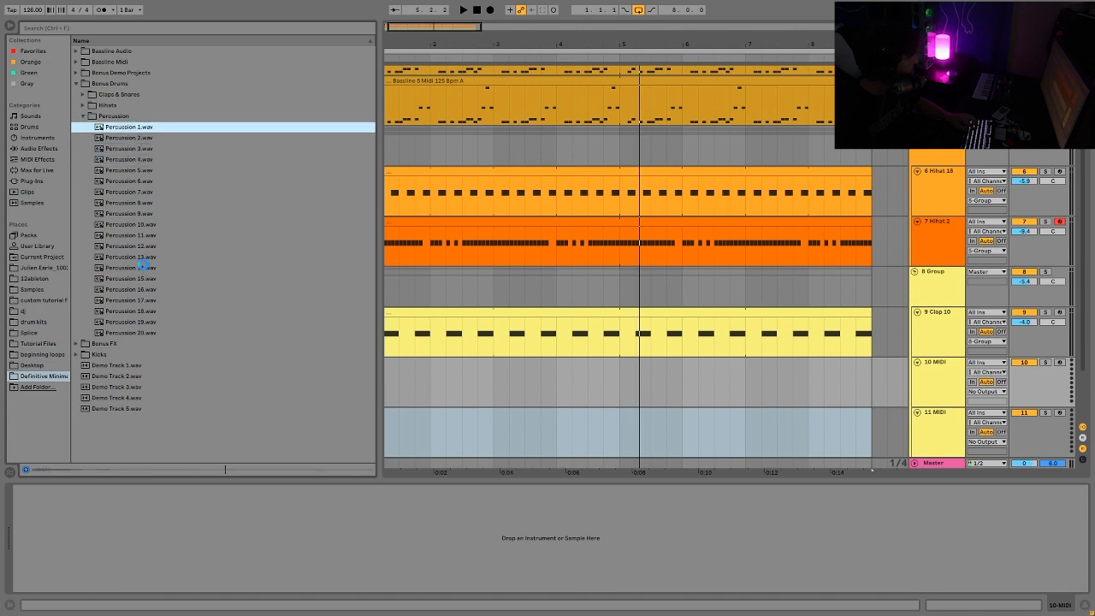
{"action": "key", "text": "Return"}
Audition the percussion samples from Percussion 2 onward and load Percussion 13.wav onto the second new MIDI track
{"action": "left_click", "coordinate": [415, 441]}
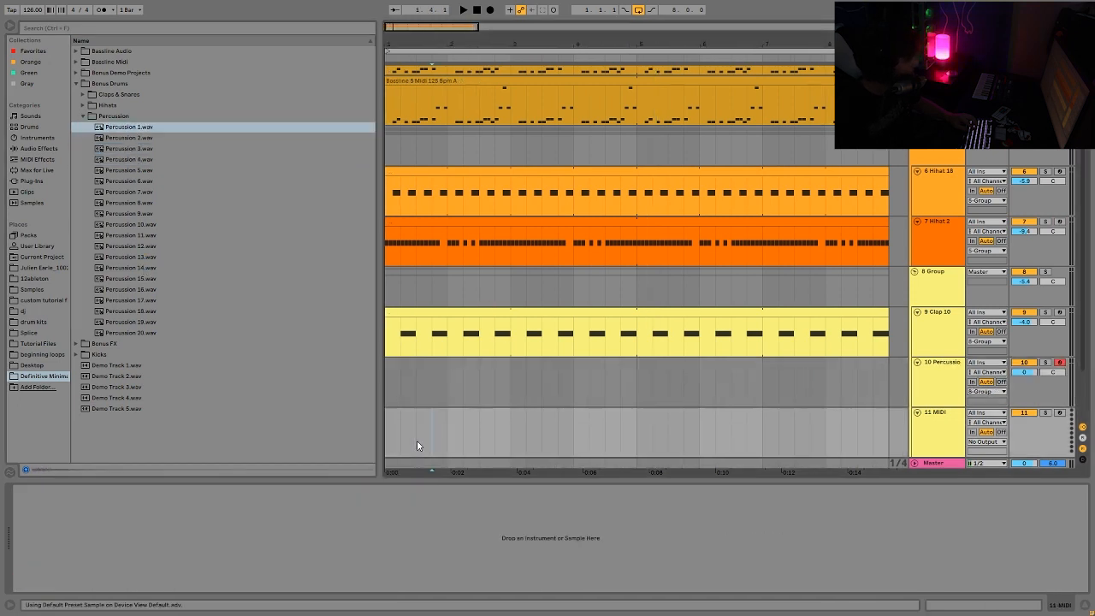
{"action": "left_click", "coordinate": [440, 379]}
{"action": "left_click", "coordinate": [465, 436]}
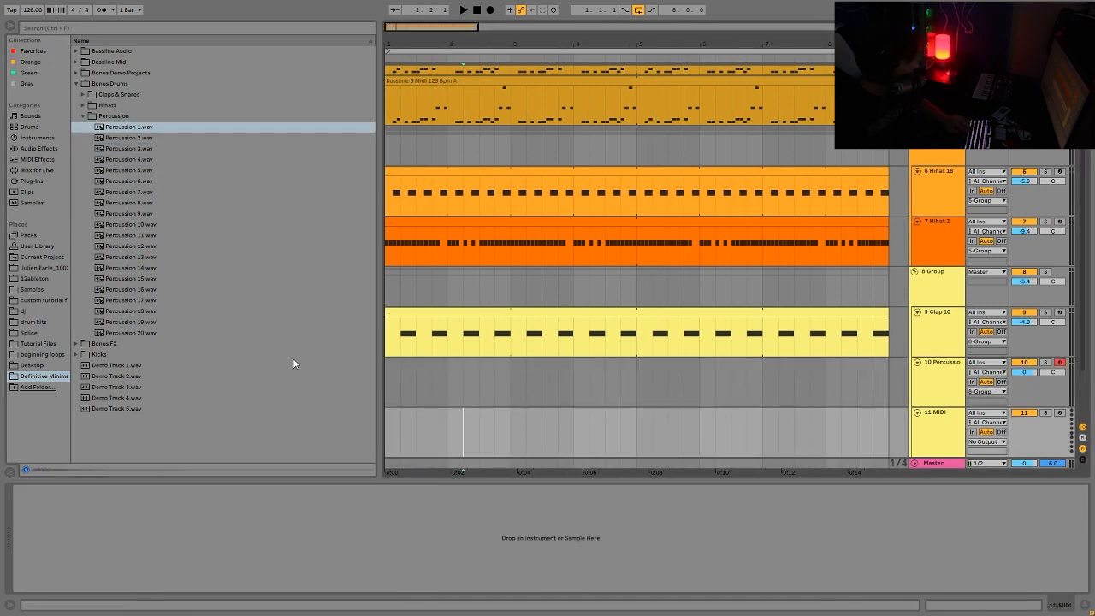
{"action": "left_click", "coordinate": [142, 138]}
{"action": "key", "text": "Down"}
{"action": "key", "text": "Down"}
{"action": "key", "text": "Down"}
{"action": "key", "text": "Down"}
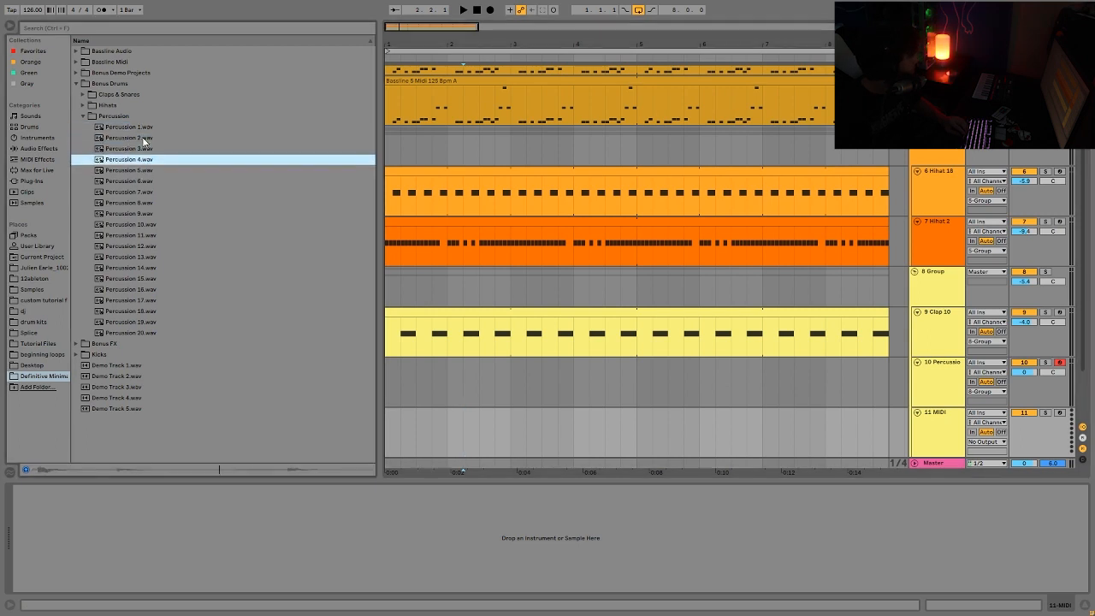
{"action": "key", "text": "Down"}
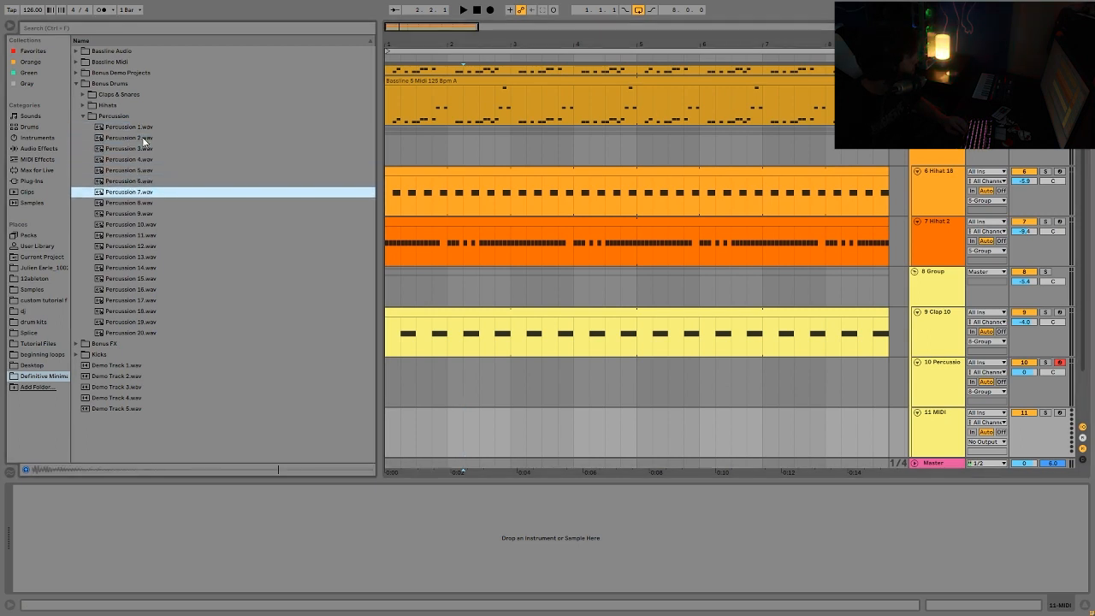
{"action": "key", "text": "Down"}
{"action": "key", "text": "Down"}
{"action": "key", "text": "Down"}
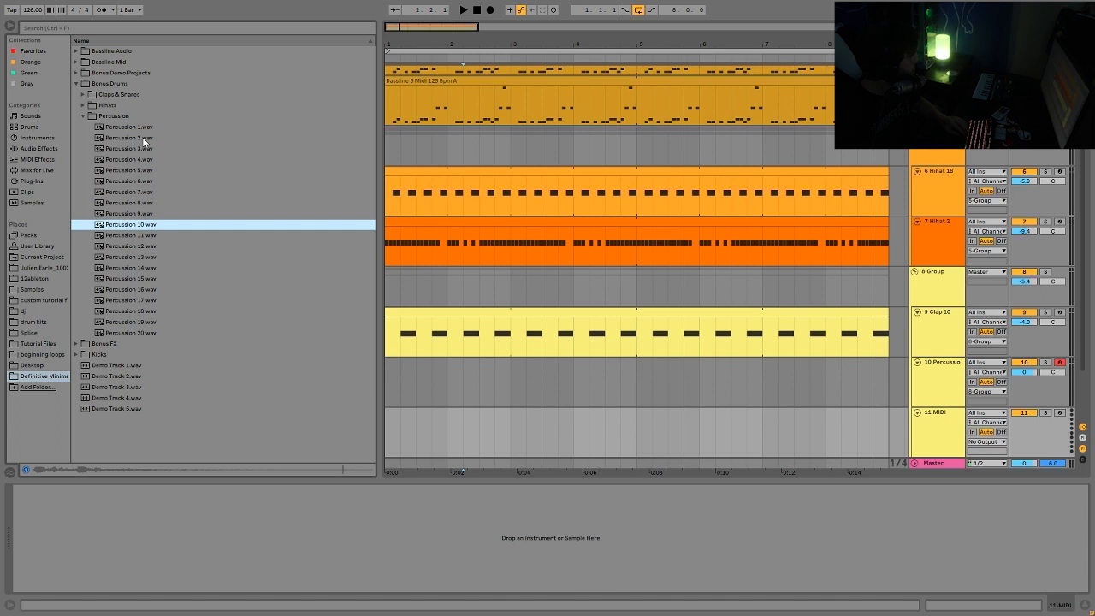
{"action": "key", "text": "Down"}
{"action": "key", "text": "Down"}
{"action": "key", "text": "Down"}
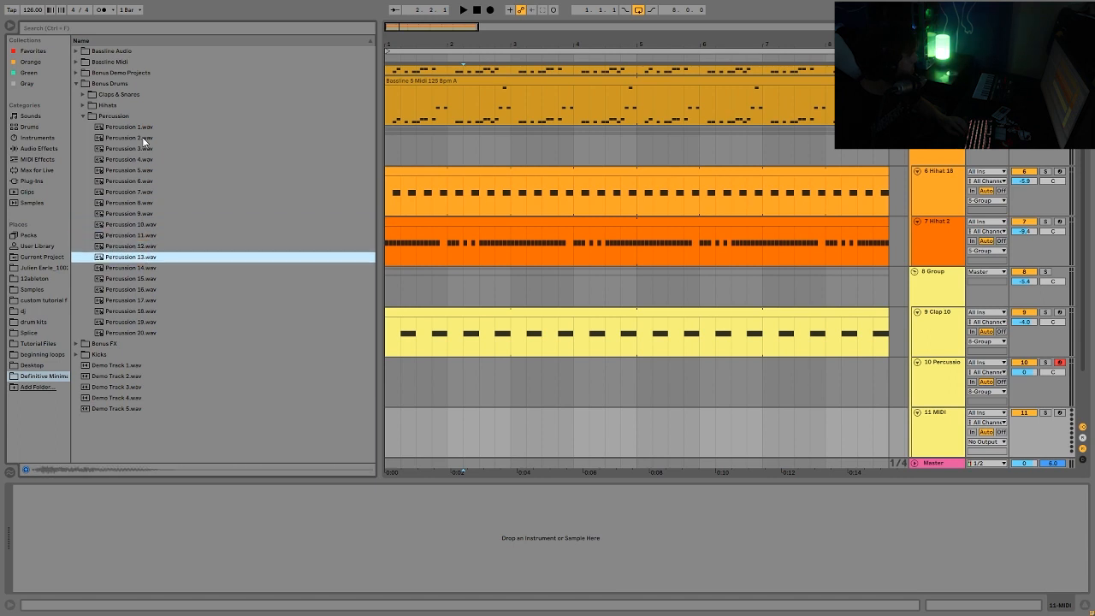
{"action": "key", "text": "Return"}
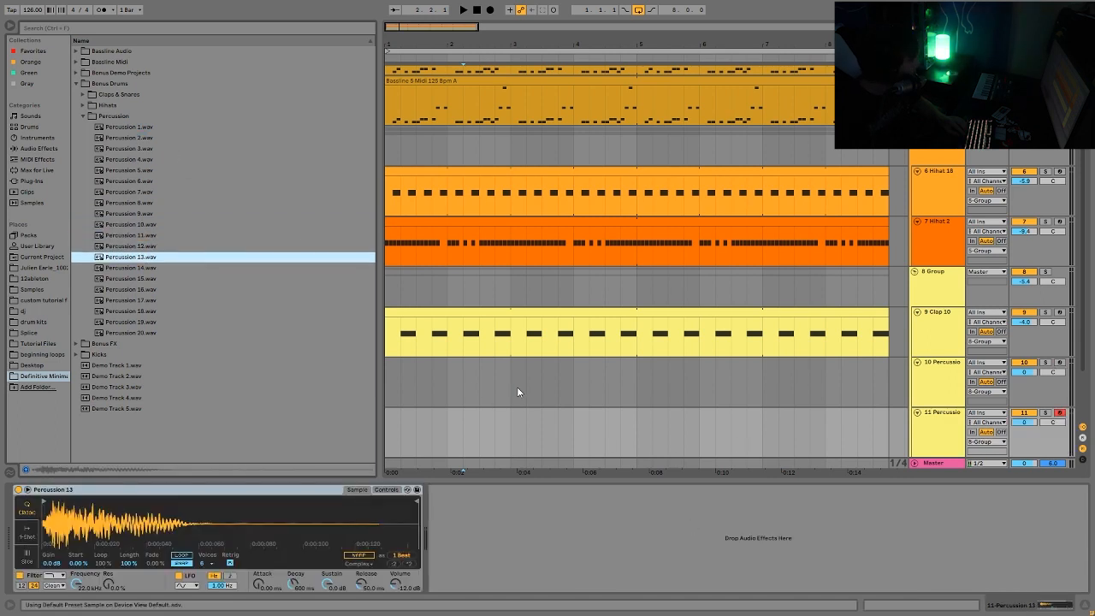
Create a two-bar MIDI clip at the start of the Percussion 1 track with a sixteenth C3 note at 1.1.2
{"action": "left_click_drag", "start_coordinate": [517, 392], "coordinate": [393, 381]}
{"action": "key", "text": "ctrl+shift+m"}
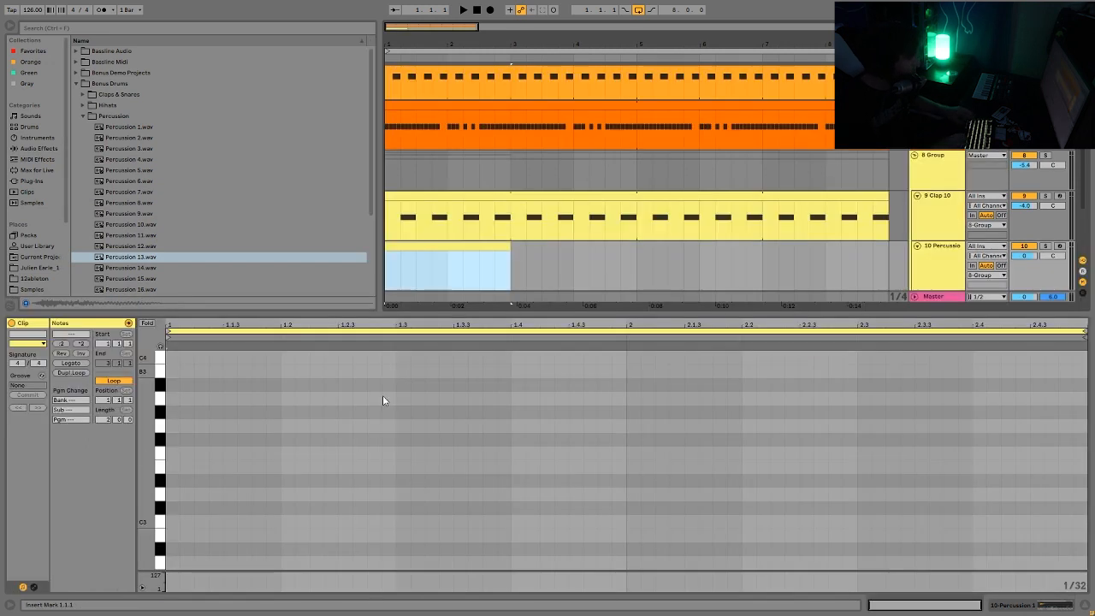
{"action": "double_click", "coordinate": [199, 522]}
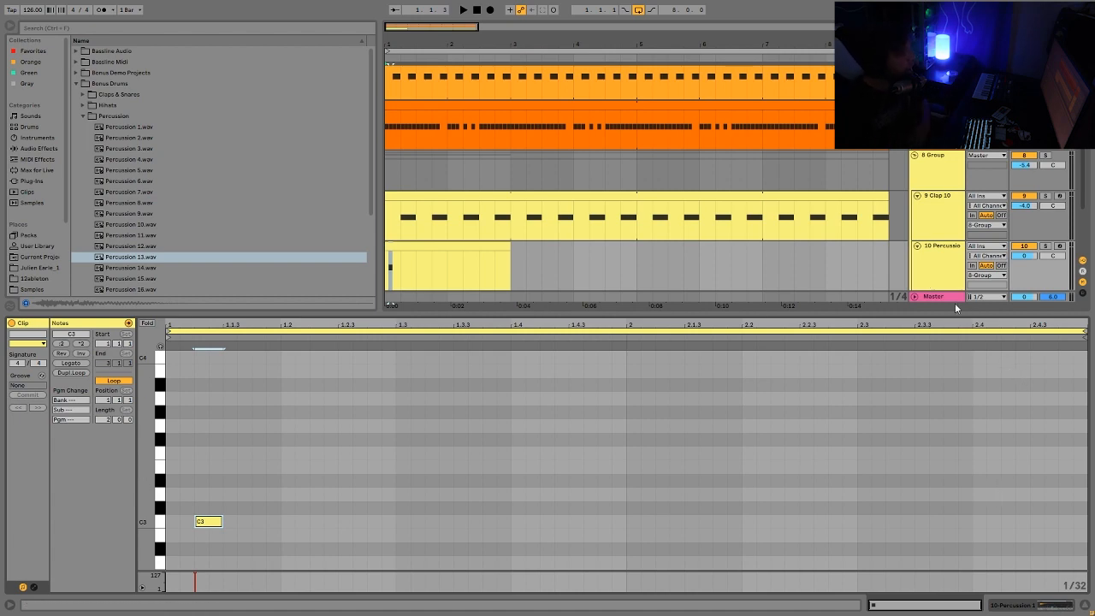
{"action": "left_click", "coordinate": [944, 276]}
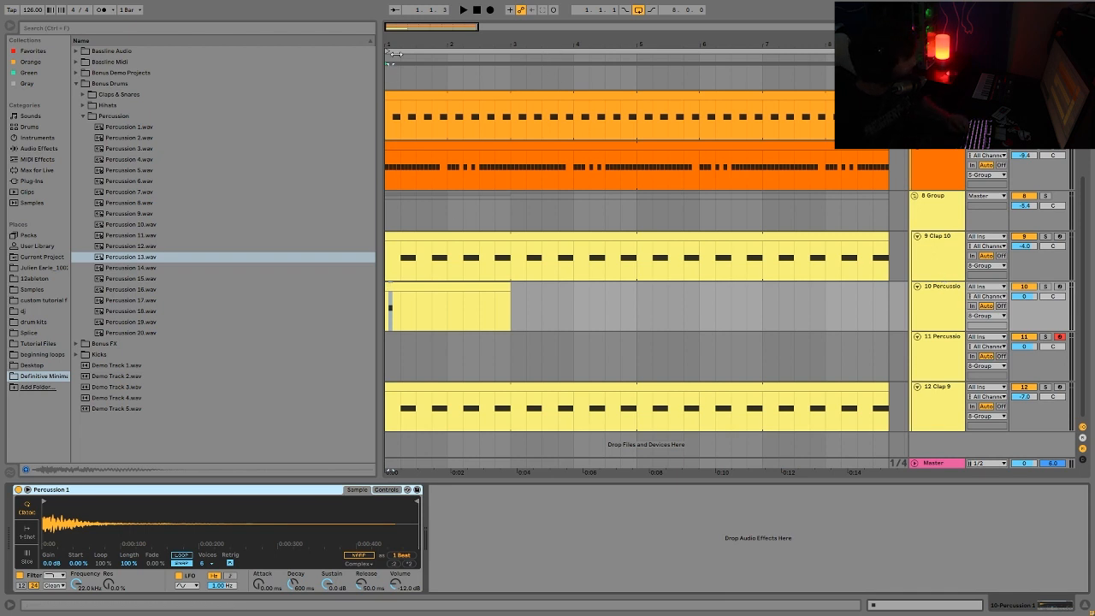
{"action": "left_click_drag", "start_coordinate": [395, 53], "coordinate": [407, 575]}
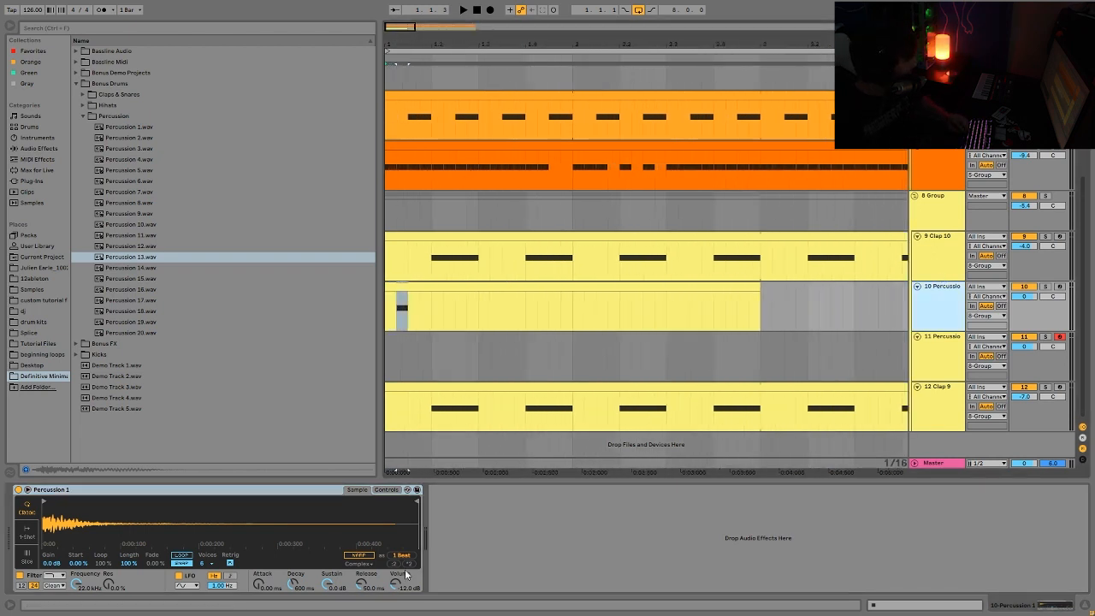
{"action": "double_click", "coordinate": [429, 288]}
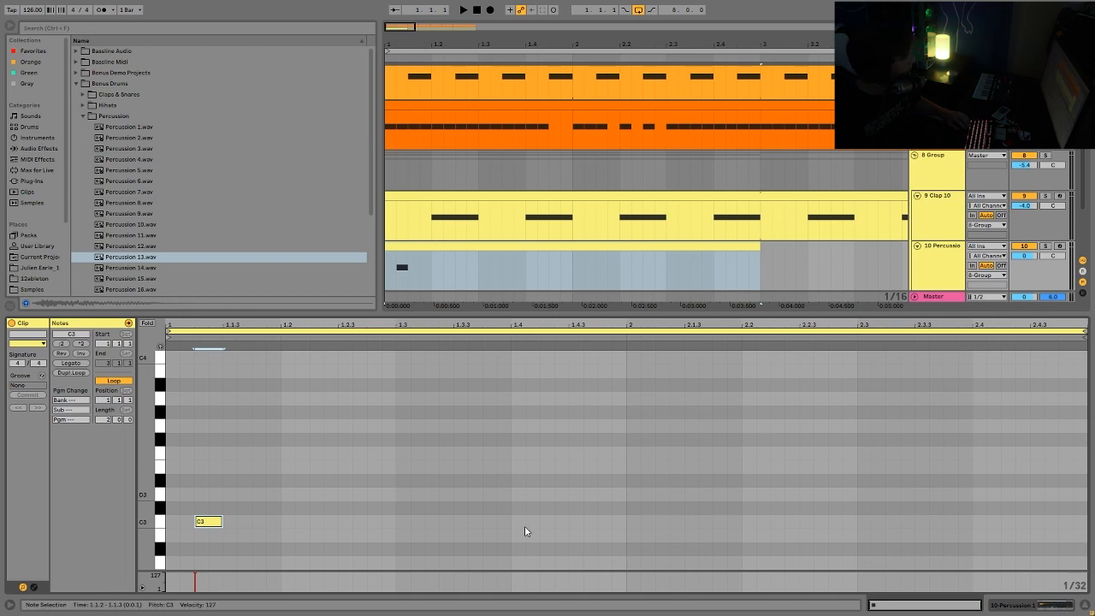
{"action": "key", "text": "shift+Tab"}
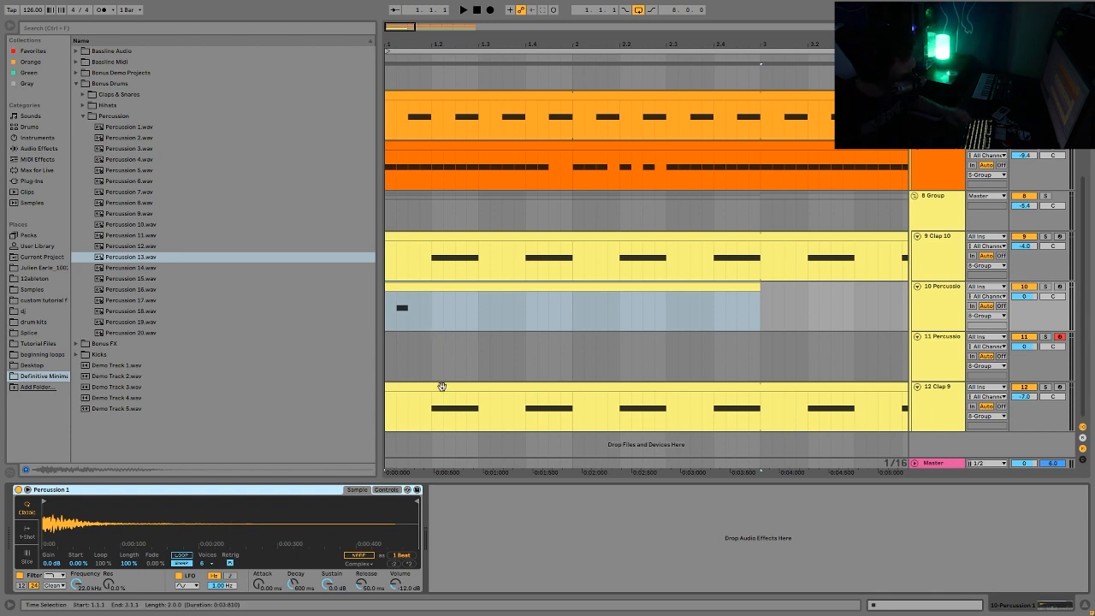
Lower the Percussion 1 track's volume to -3.8 dB while checking it in playback
{"action": "key", "text": "space"}
{"action": "key", "text": "space"}
{"action": "key", "text": "space"}
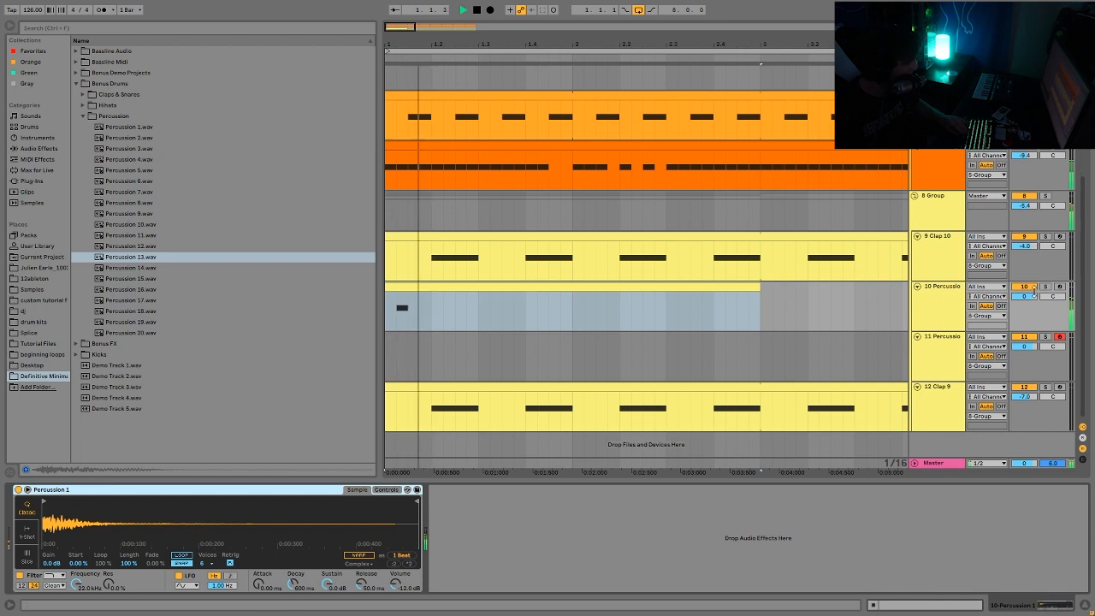
{"action": "key", "text": "space"}
{"action": "left_click", "coordinate": [1031, 294]}
{"action": "left_click_drag", "start_coordinate": [1032, 295], "coordinate": [1031, 312]}
{"action": "key", "text": "space"}
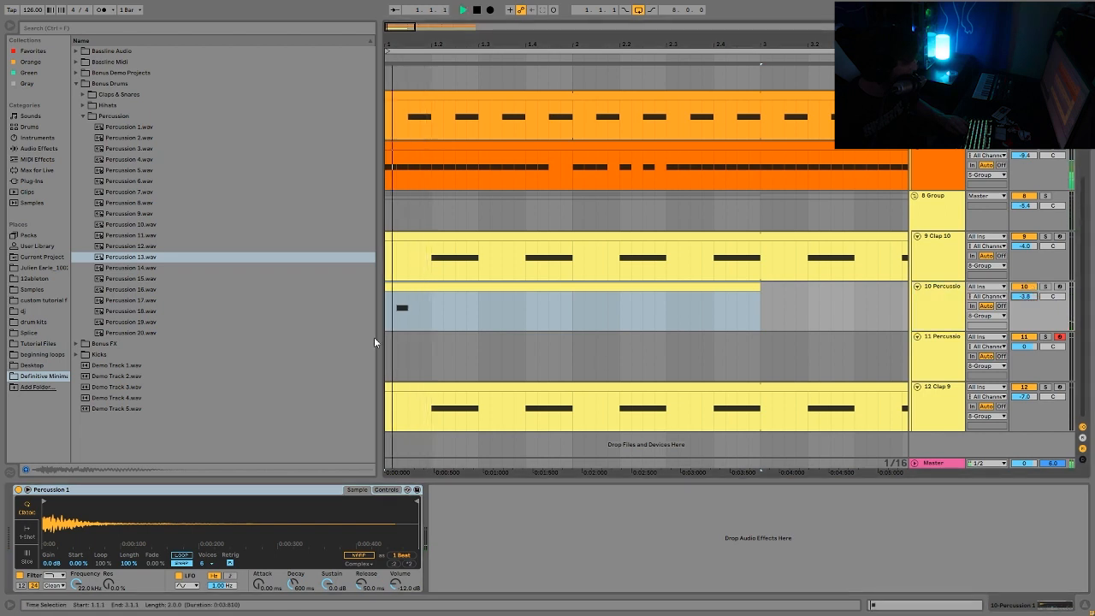
{"action": "key", "text": "space"}
Duplicate the first half-beat of the Percussion 1 clip and move the copy to the Percussion 13 track at 1.1.3
{"action": "left_click_drag", "start_coordinate": [411, 308], "coordinate": [373, 295]}
{"action": "key", "text": "ctrl+d"}
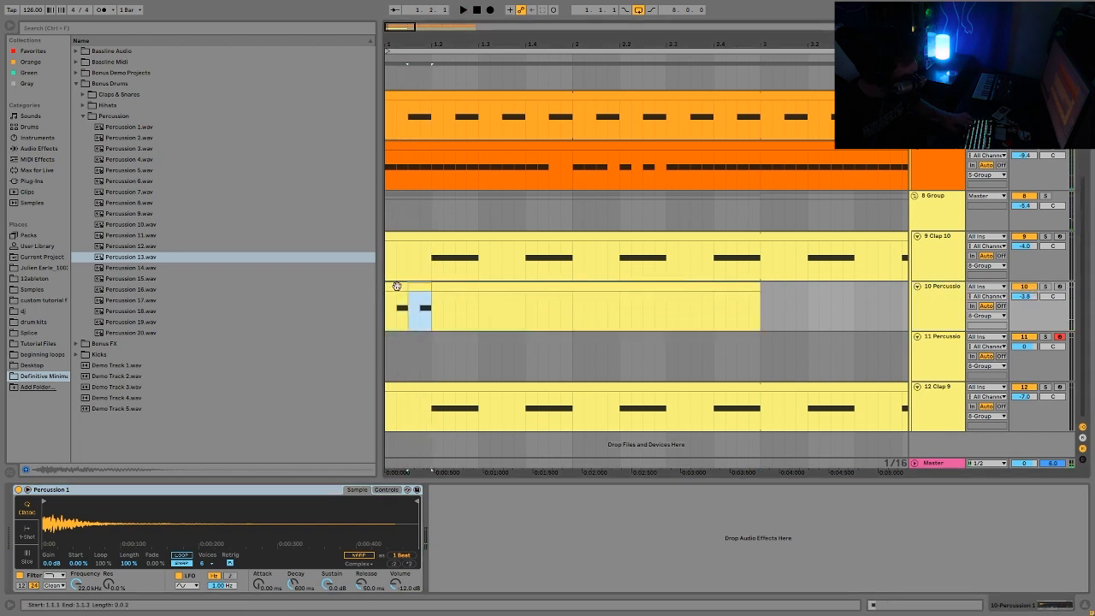
{"action": "left_click", "coordinate": [396, 286]}
{"action": "key", "text": "space"}
{"action": "key", "text": "space"}
{"action": "left_click", "coordinate": [421, 284]}
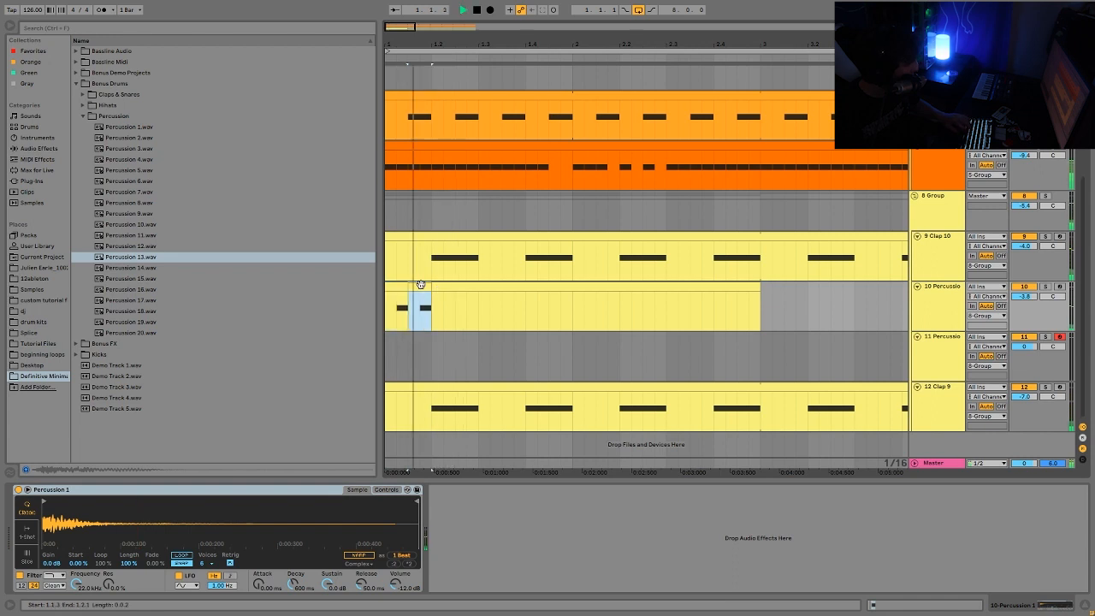
{"action": "left_click_drag", "start_coordinate": [420, 288], "coordinate": [420, 337]}
{"action": "key", "text": "space"}
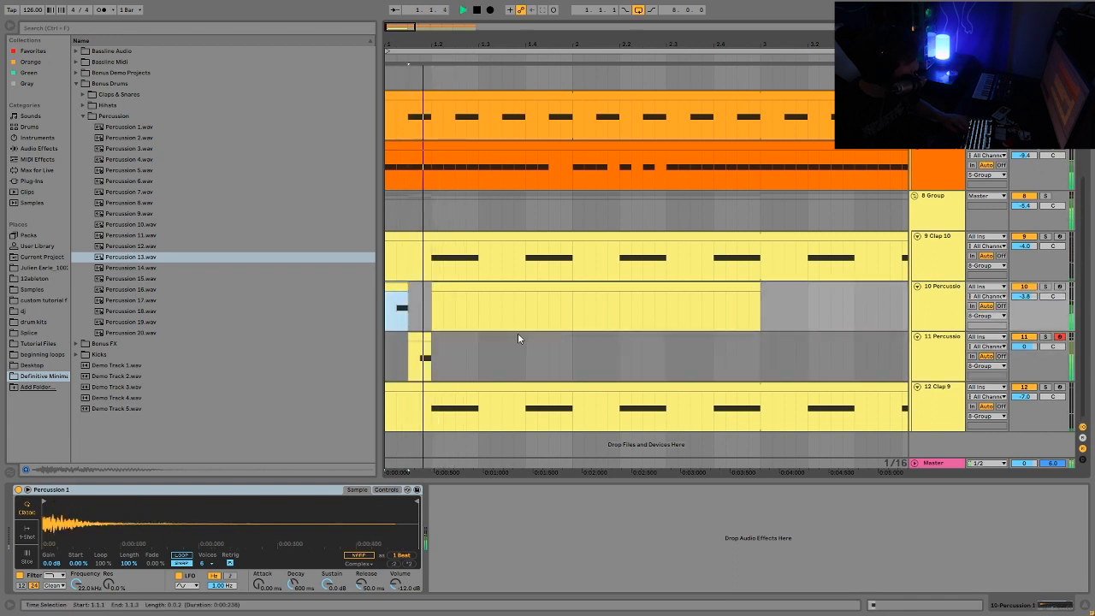
Lower the Percussion 13 track's volume to -7.8 dB during playback
{"action": "left_click_drag", "start_coordinate": [1025, 349], "coordinate": [1026, 373]}
{"action": "key", "text": "space"}
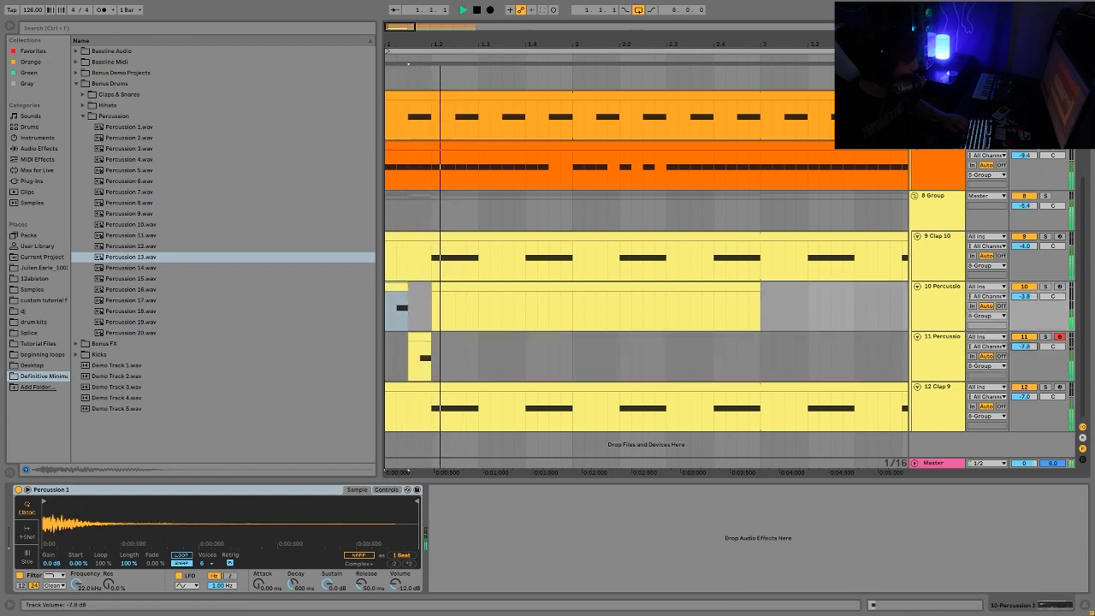
{"action": "key", "text": "space"}
{"action": "key", "text": "space"}
Copy the Percussion 13 clip to 1.2.3 and the Percussion 1 clip to 1.2.4, adding a second Percussion 1 hit directly after it
{"action": "left_click_drag", "start_coordinate": [420, 337], "coordinate": [467, 337]}
{"action": "key", "text": "space"}
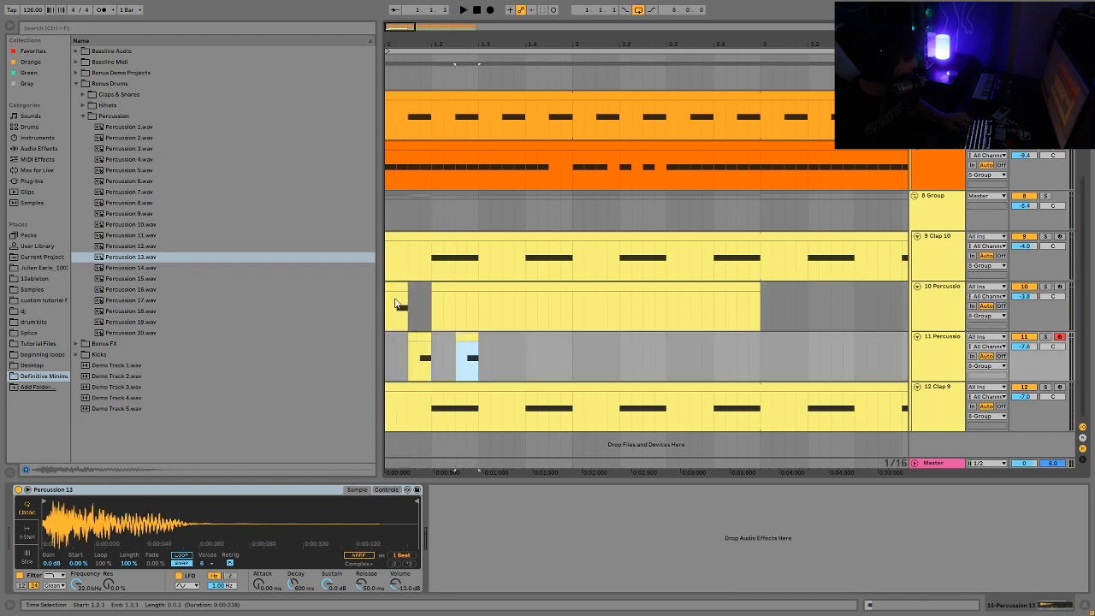
{"action": "left_click_drag", "start_coordinate": [395, 303], "coordinate": [477, 310]}
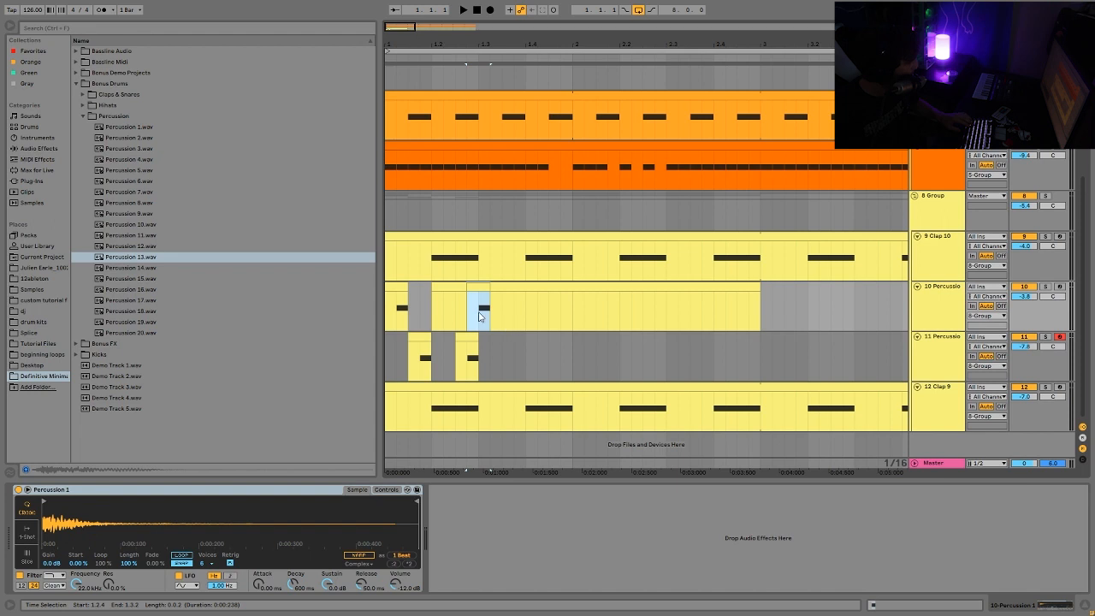
{"action": "left_click", "coordinate": [480, 314]}
{"action": "left_click", "coordinate": [394, 287]}
{"action": "key", "text": "space"}
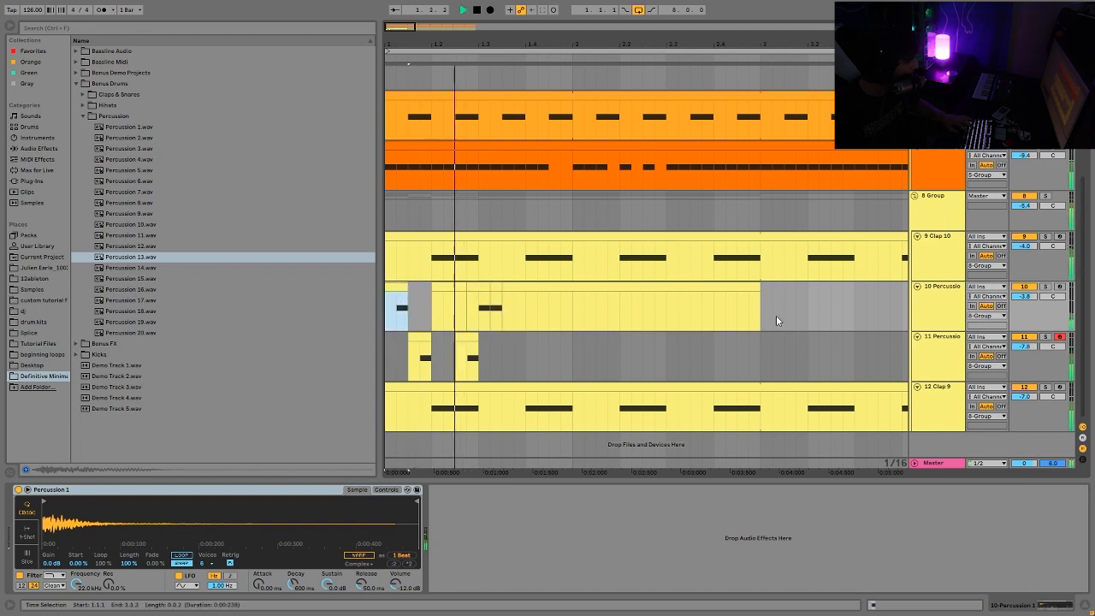
Insert a MIDI track below Percussion 13, audition the remaining percussion samples and load Percussion 17.wav onto it
{"action": "left_click", "coordinate": [944, 359]}
{"action": "key", "text": "ctrl+shift+t"}
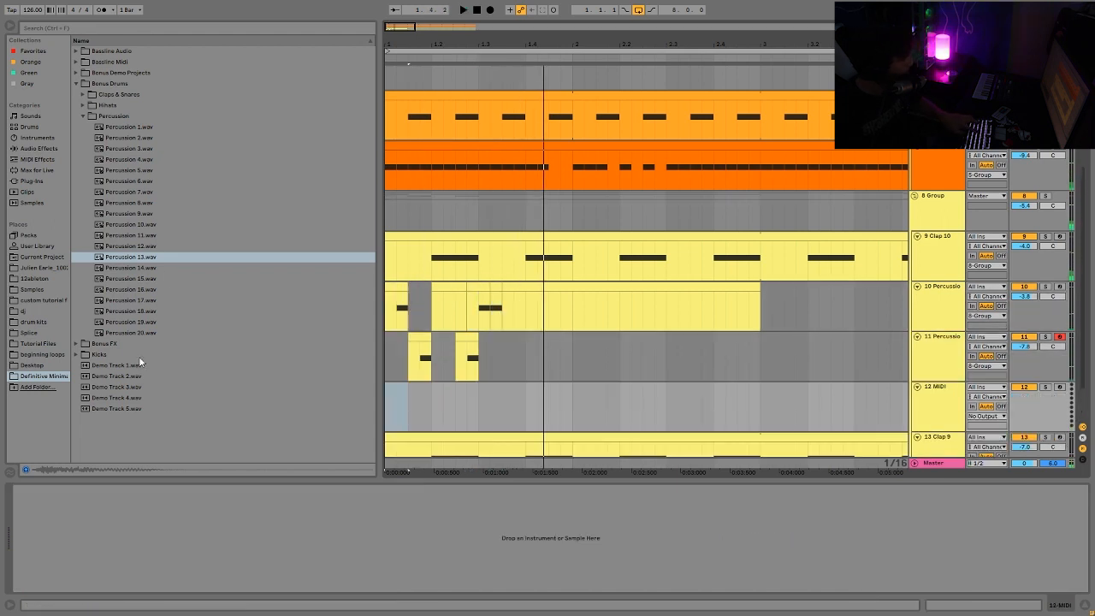
{"action": "left_click", "coordinate": [167, 274]}
{"action": "key", "text": "Down"}
{"action": "key", "text": "Down"}
{"action": "key", "text": "Down"}
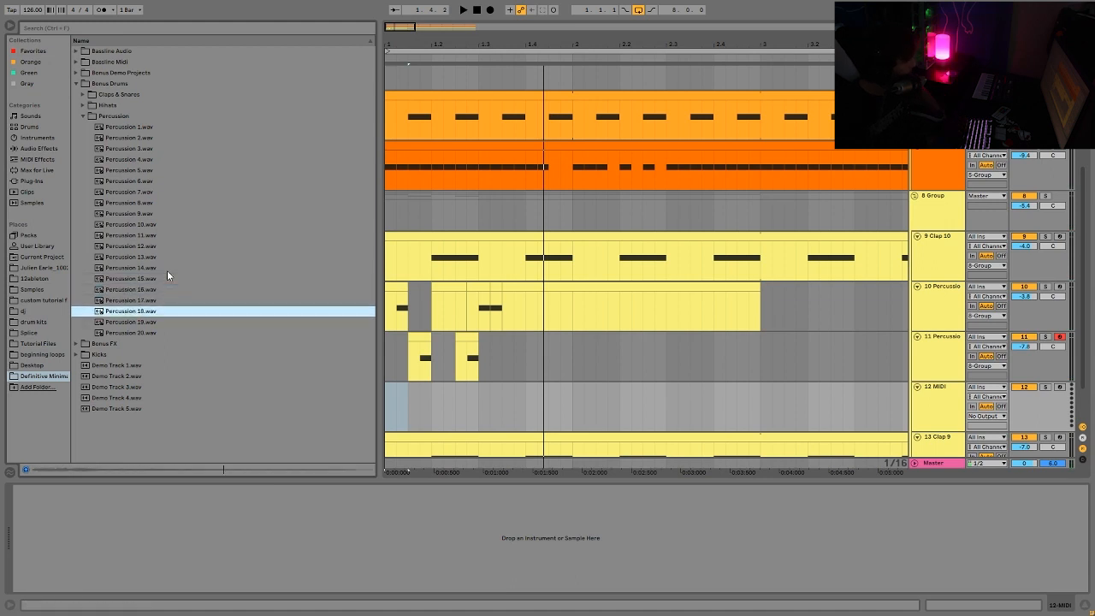
{"action": "key", "text": "Up"}
{"action": "key", "text": "Return"}
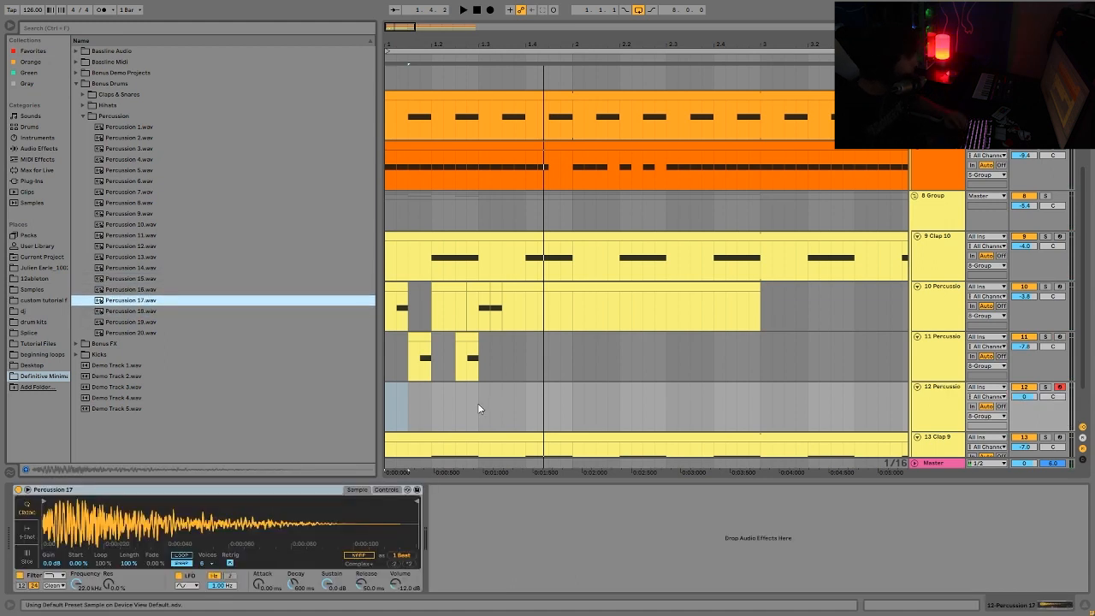
Create a half-bar MIDI clip at 1.3.1 on the Percussion 17 track and insert a short D#2 note
{"action": "left_click_drag", "start_coordinate": [477, 408], "coordinate": [570, 414]}
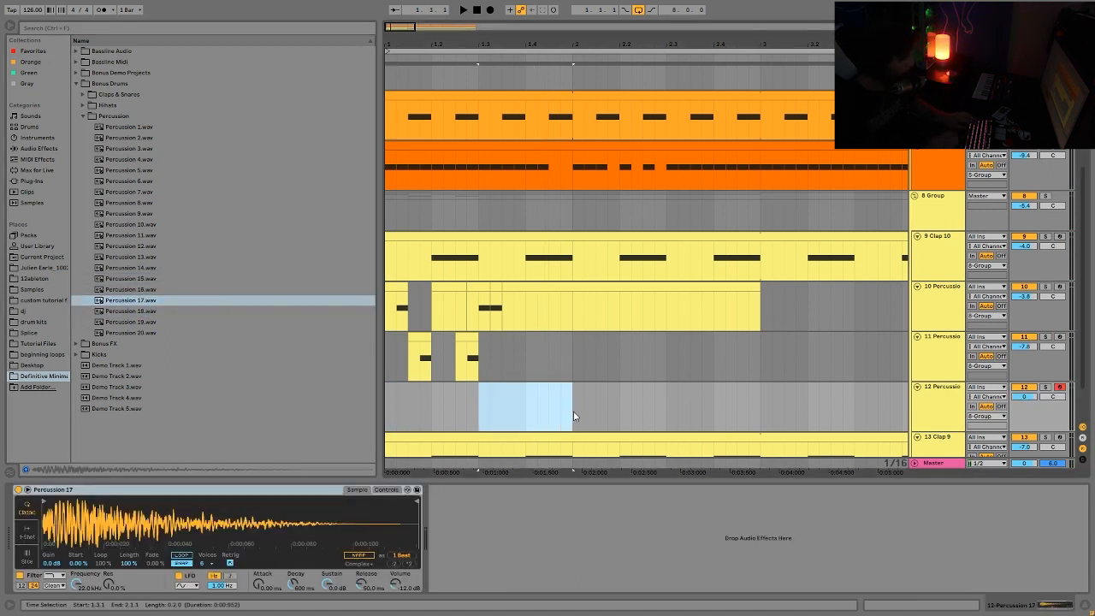
{"action": "key", "text": "ctrl+shift+m"}
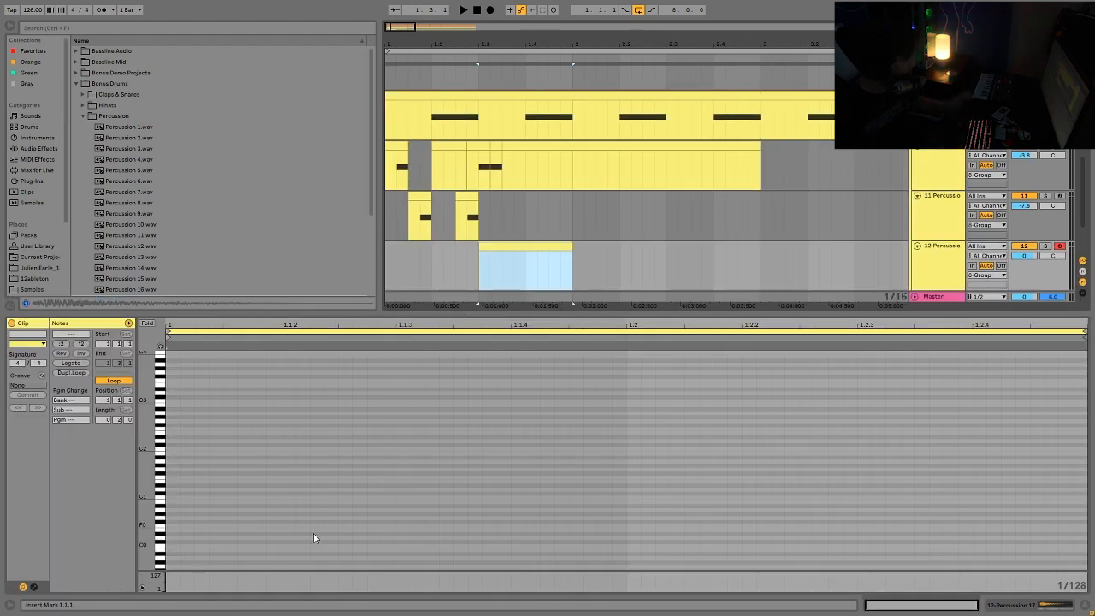
{"action": "left_click", "coordinate": [302, 437]}
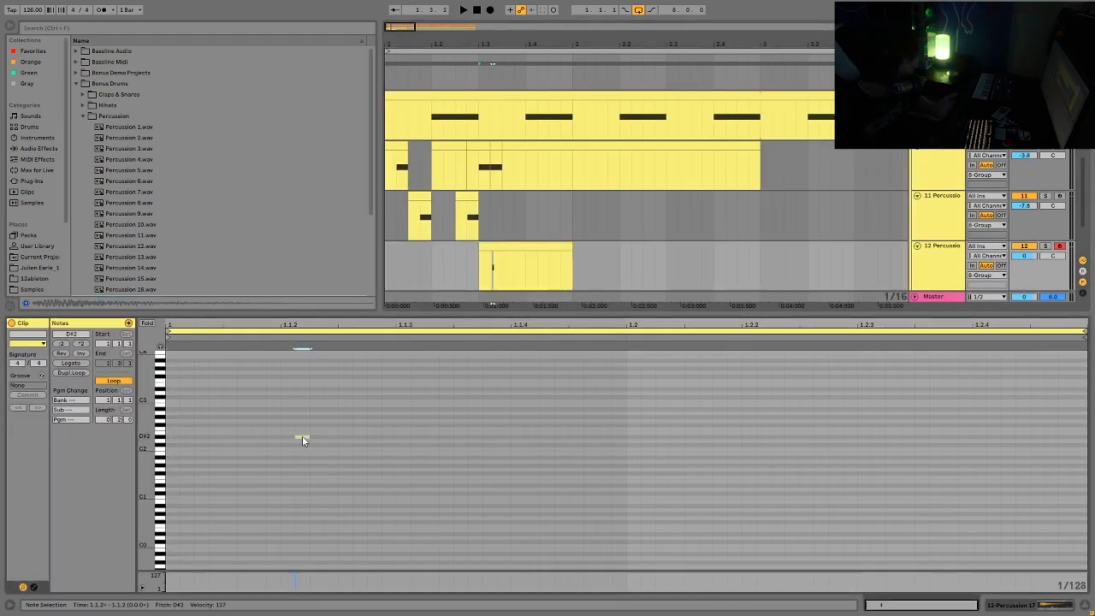
{"action": "double_click", "coordinate": [302, 437]}
Move the note in the Percussion 17 clip to 1.1.4, transpose it to C3 and lengthen it to a sixteenth
{"action": "key", "text": "Right"}
{"action": "key", "text": "Right"}
{"action": "key", "text": "Right"}
{"action": "key", "text": "Right"}
{"action": "key", "text": "Right"}
{"action": "key", "text": "Right"}
{"action": "key", "text": "Right"}
{"action": "key", "text": "Right"}
{"action": "key", "text": "Right"}
{"action": "key", "text": "Right"}
{"action": "key", "text": "Right"}
{"action": "key", "text": "Right"}
{"action": "key", "text": "Right"}
{"action": "key", "text": "Right"}
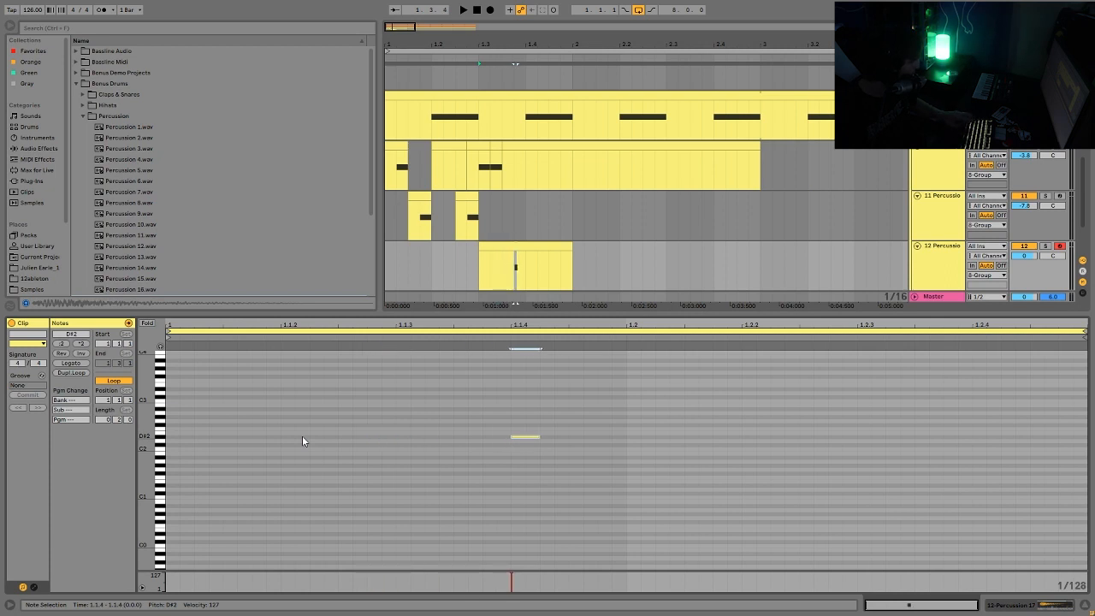
{"action": "key", "text": "shift+Right"}
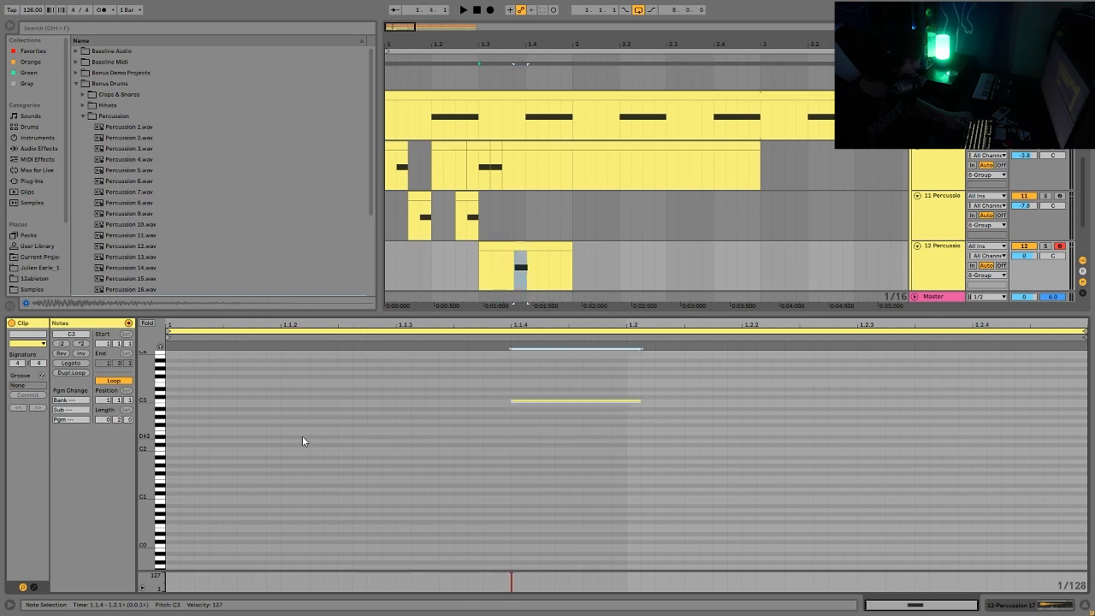
Lower the Percussion 17 track's volume to -8.2 dB and duplicate its C3 note to 1.2.2 in the clip
{"action": "key", "text": "space"}
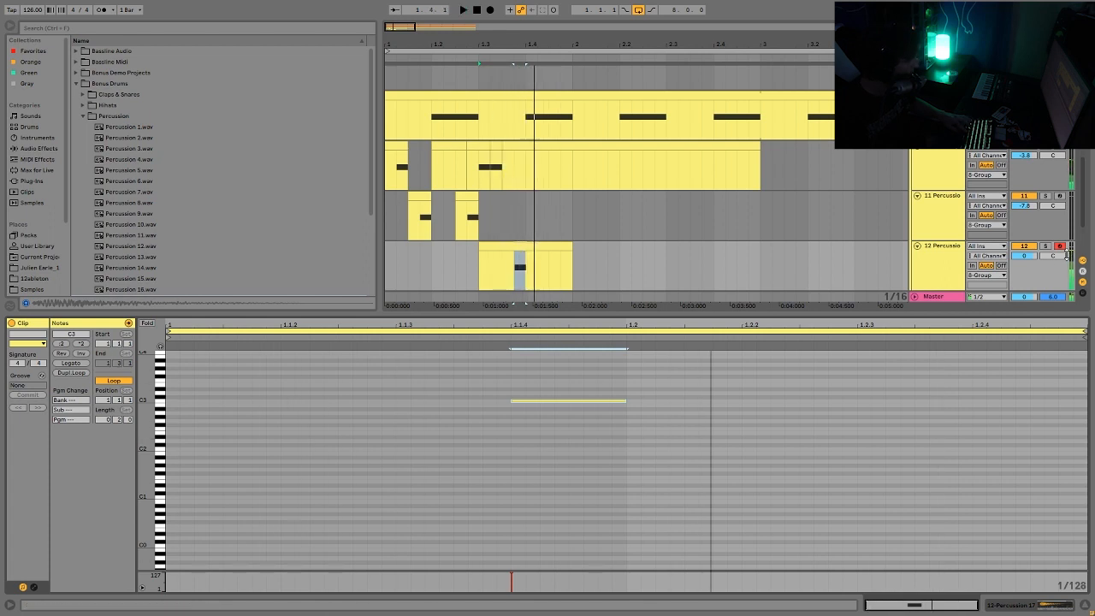
{"action": "left_click_drag", "start_coordinate": [1034, 256], "coordinate": [1034, 287]}
{"action": "left_click_drag", "start_coordinate": [577, 378], "coordinate": [740, 430]}
{"action": "key", "text": "ctrl+d"}
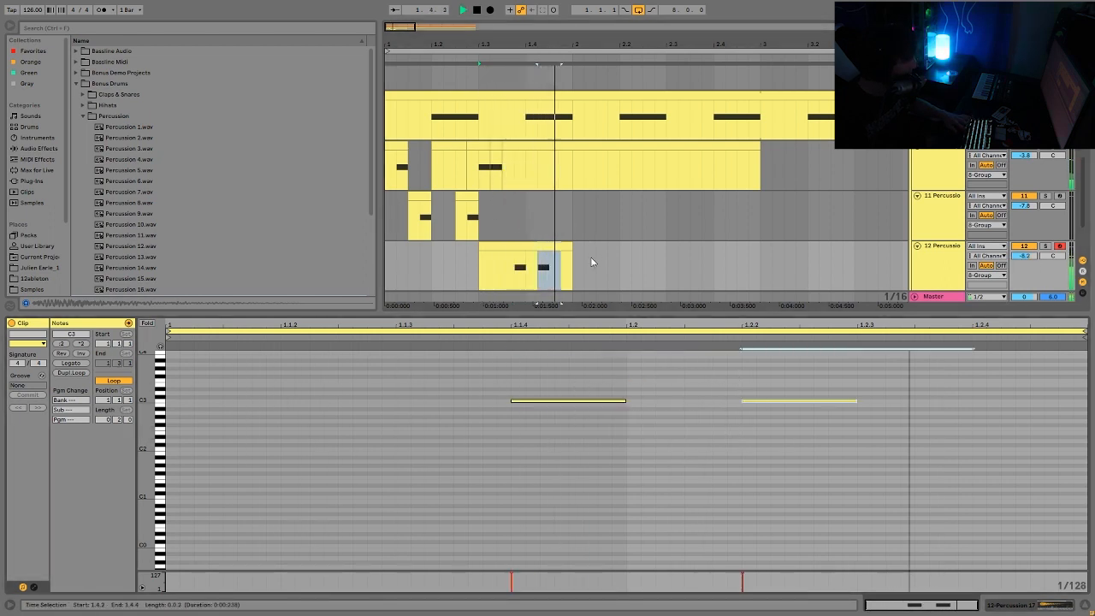
Duplicate the first bar of the three percussion tracks into bar 2 and move bar 2's first Percussion 1 clip onto the Percussion 13 track
{"action": "left_click", "coordinate": [573, 270]}
{"action": "left_click_drag", "start_coordinate": [573, 270], "coordinate": [386, 153]}
{"action": "key", "text": "space"}
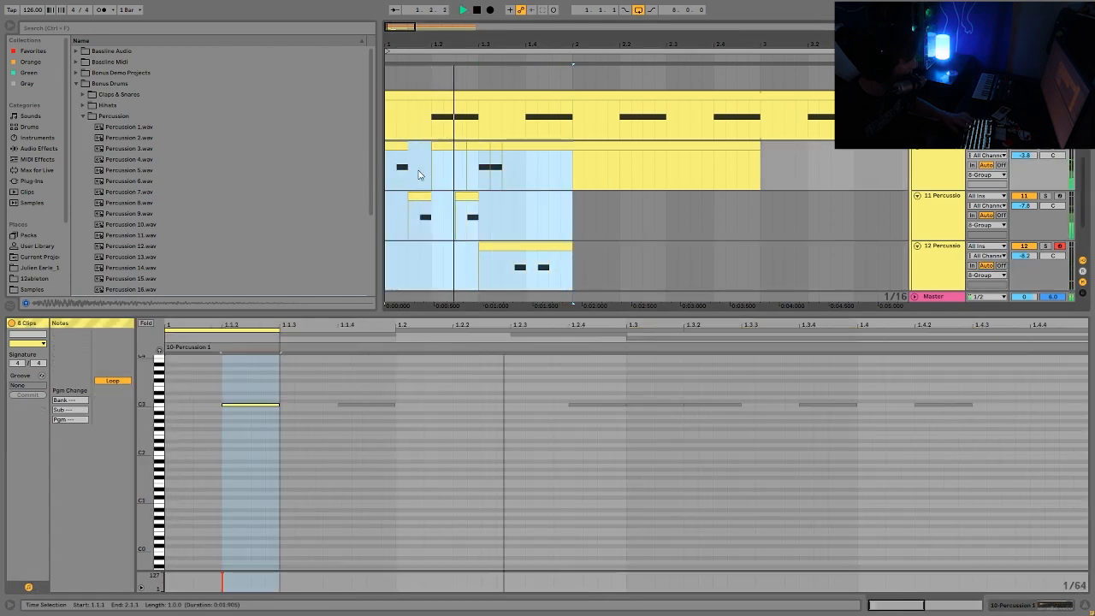
{"action": "key", "text": "ctrl+d"}
{"action": "left_click", "coordinate": [588, 146]}
{"action": "left_click_drag", "start_coordinate": [588, 147], "coordinate": [588, 196]}
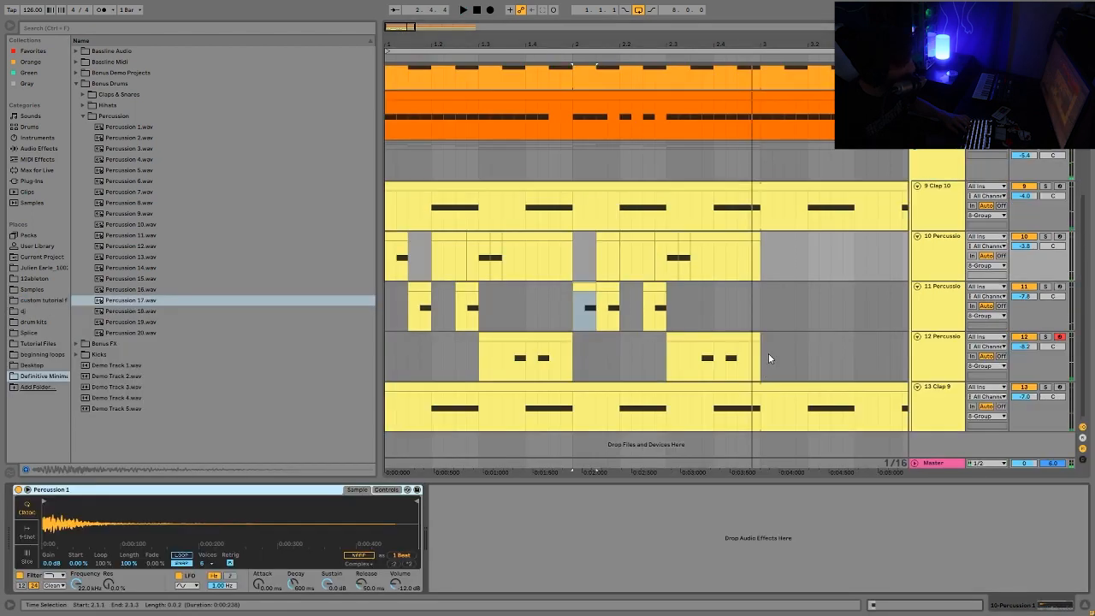
Duplicate the two-bar pattern of the three percussion tracks three times to fill the eight-bar loop
{"action": "left_click_drag", "start_coordinate": [768, 358], "coordinate": [389, 237]}
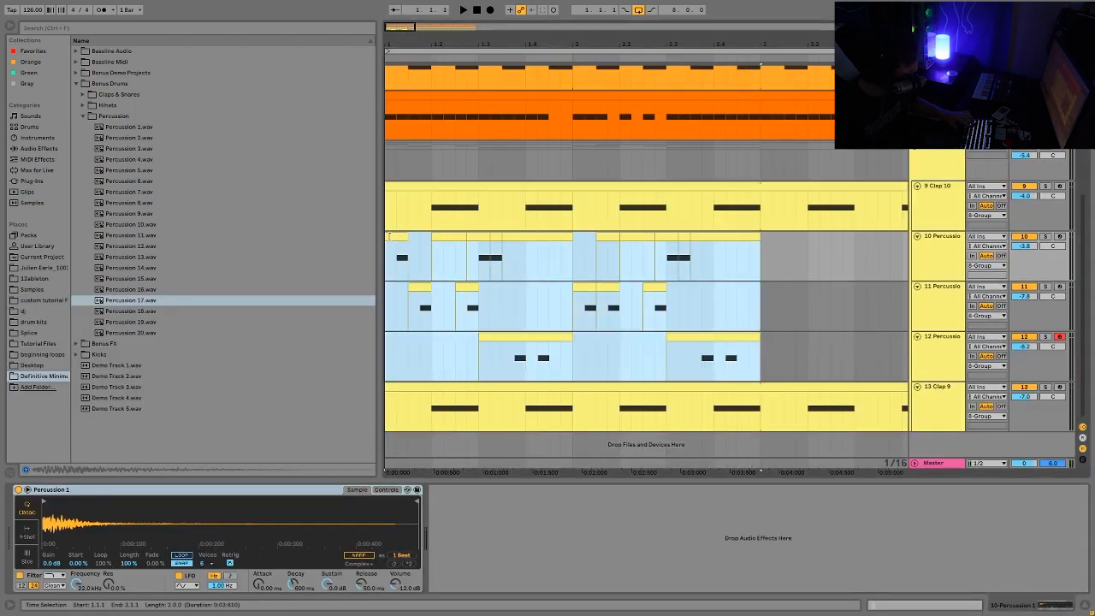
{"action": "left_click", "coordinate": [413, 48]}
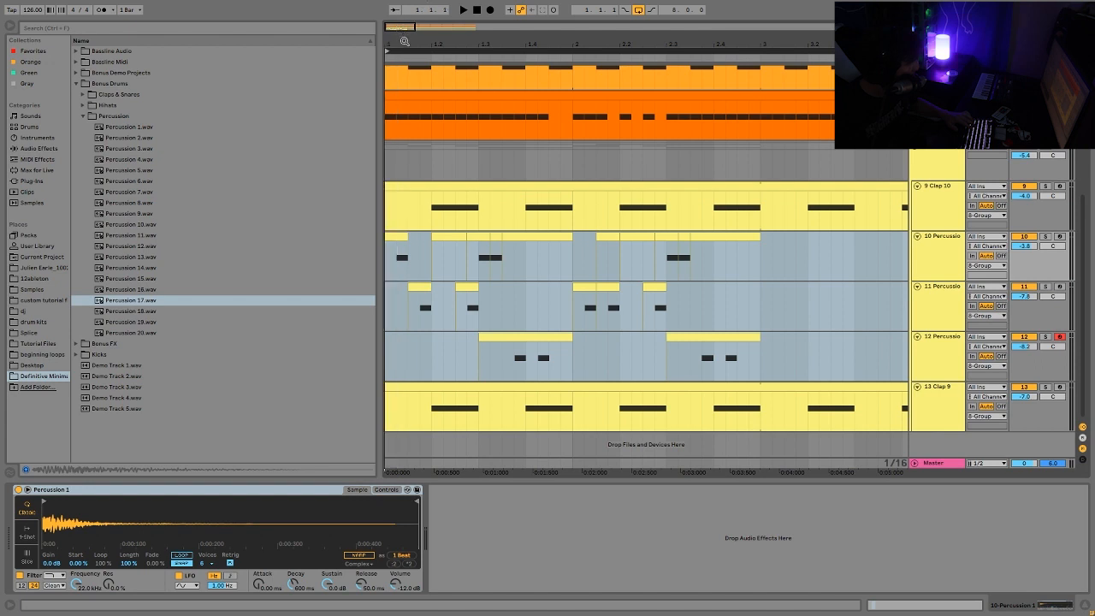
{"action": "left_click_drag", "start_coordinate": [405, 41], "coordinate": [435, 30]}
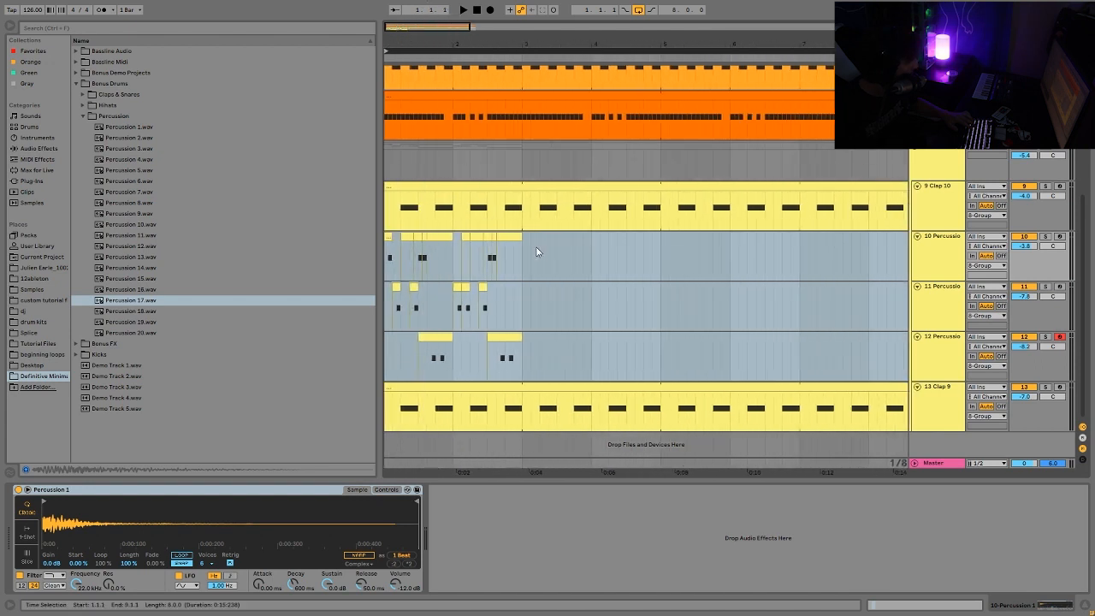
{"action": "left_click", "coordinate": [523, 262]}
{"action": "mouse_move", "coordinate": [520, 274]}
{"action": "left_mouse_down"}
{"action": "mouse_move", "coordinate": [416, 355]}
{"action": "mouse_move", "coordinate": [389, 353]}
{"action": "mouse_move", "coordinate": [394, 337]}
{"action": "mouse_move", "coordinate": [505, 261]}
{"action": "left_mouse_up"}
{"action": "left_click", "coordinate": [388, 355]}
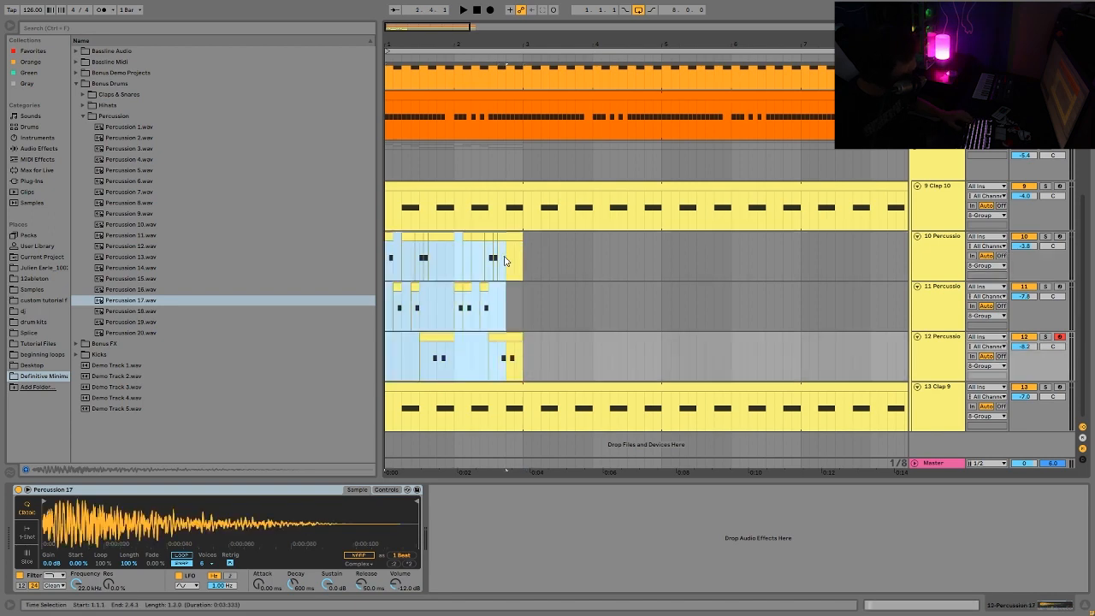
{"action": "key", "text": "ctrl+d"}
{"action": "key", "text": "ctrl+d"}
{"action": "key", "text": "ctrl+d"}
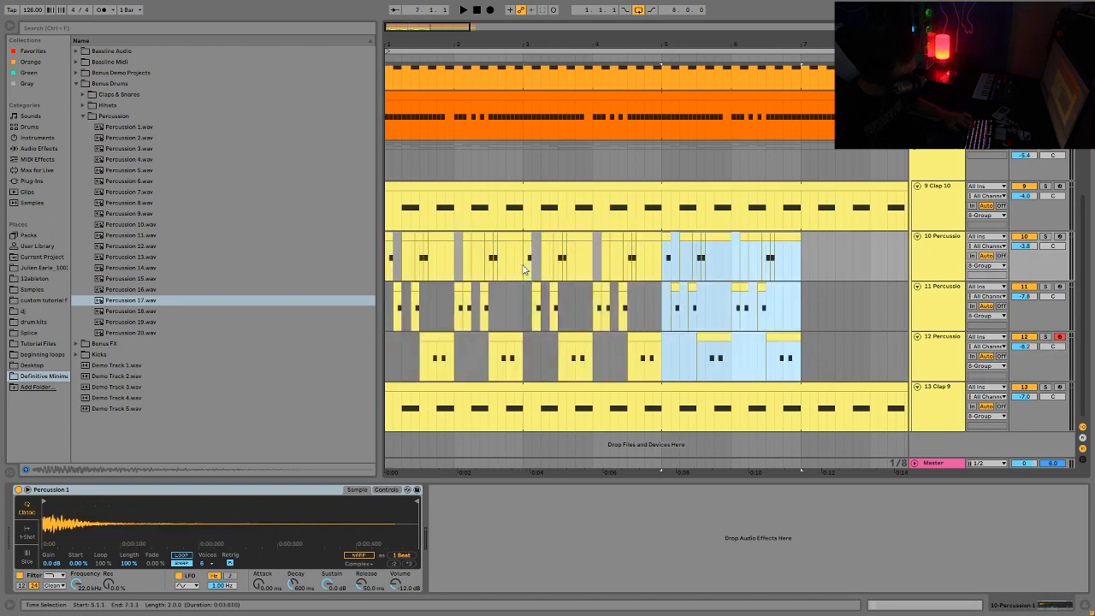
Play back the loop and insert a new MIDI track below the Hihat 2 track
{"action": "key", "text": "space"}
{"action": "scroll", "coordinate": [795, 217], "scroll_direction": "up", "scroll_amount": 5}
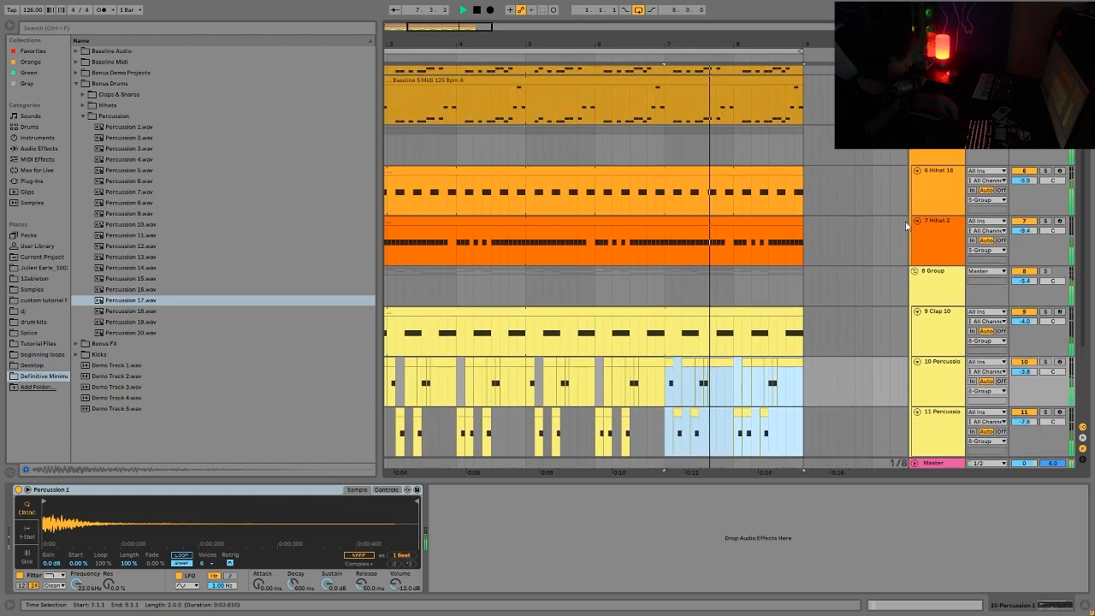
{"action": "left_click", "coordinate": [917, 238]}
{"action": "key", "text": "space"}
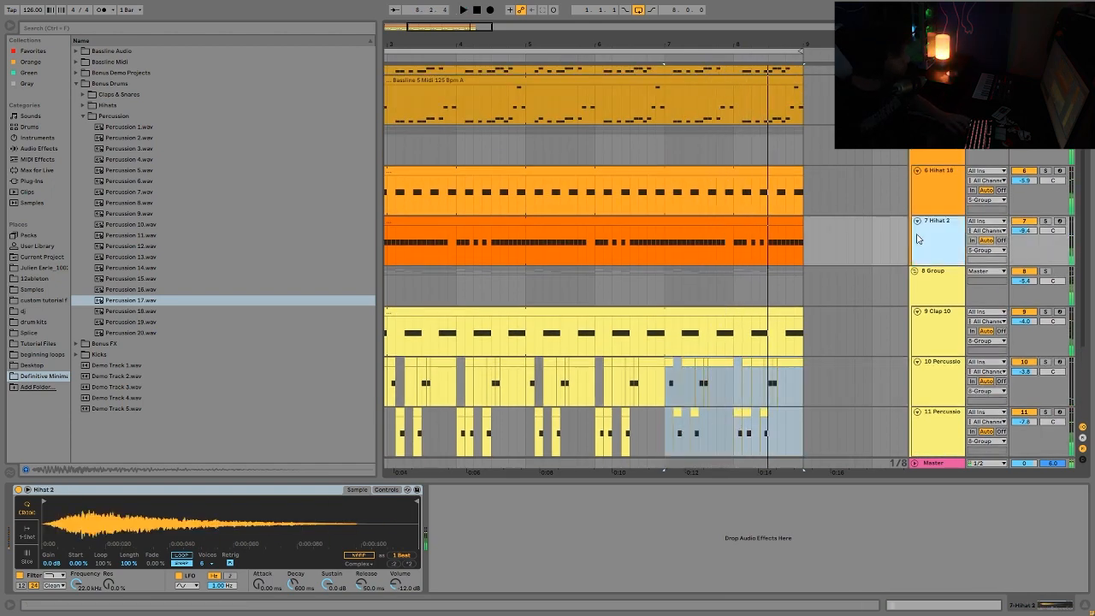
{"action": "key", "text": "ctrl+shift+t"}
Audition the samples in the Hihats folder and load Hihat 11.wav onto the new MIDI track
{"action": "left_click", "coordinate": [129, 105]}
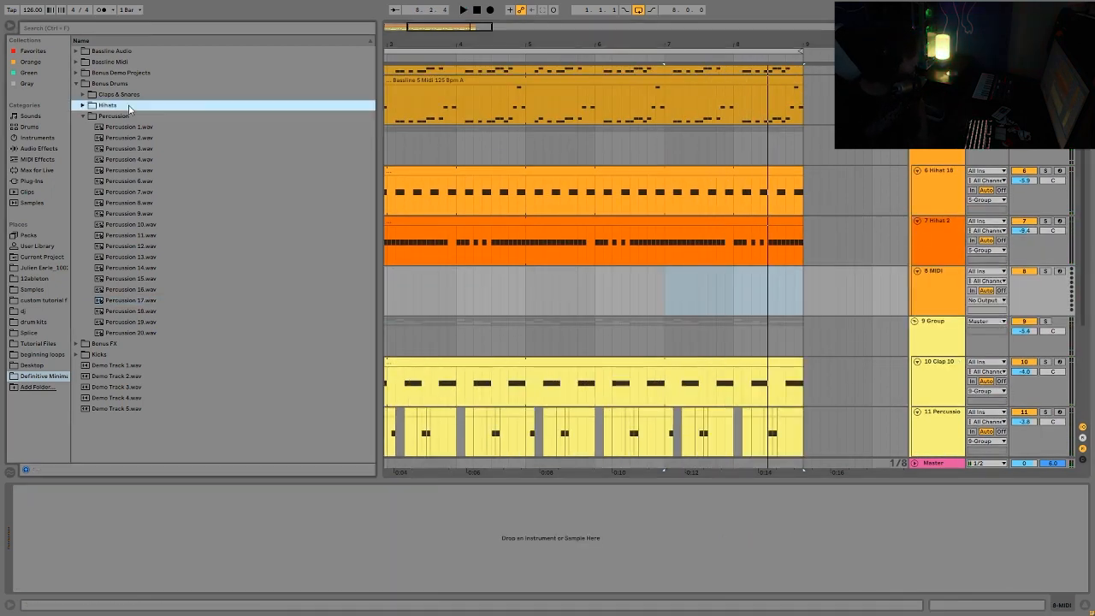
{"action": "key", "text": "Down"}
{"action": "key", "text": "Down"}
{"action": "key", "text": "Down"}
{"action": "key", "text": "Down"}
{"action": "key", "text": "Down"}
{"action": "key", "text": "Down"}
{"action": "key", "text": "Down"}
{"action": "key", "text": "Down"}
{"action": "key", "text": "Down"}
{"action": "key", "text": "Down"}
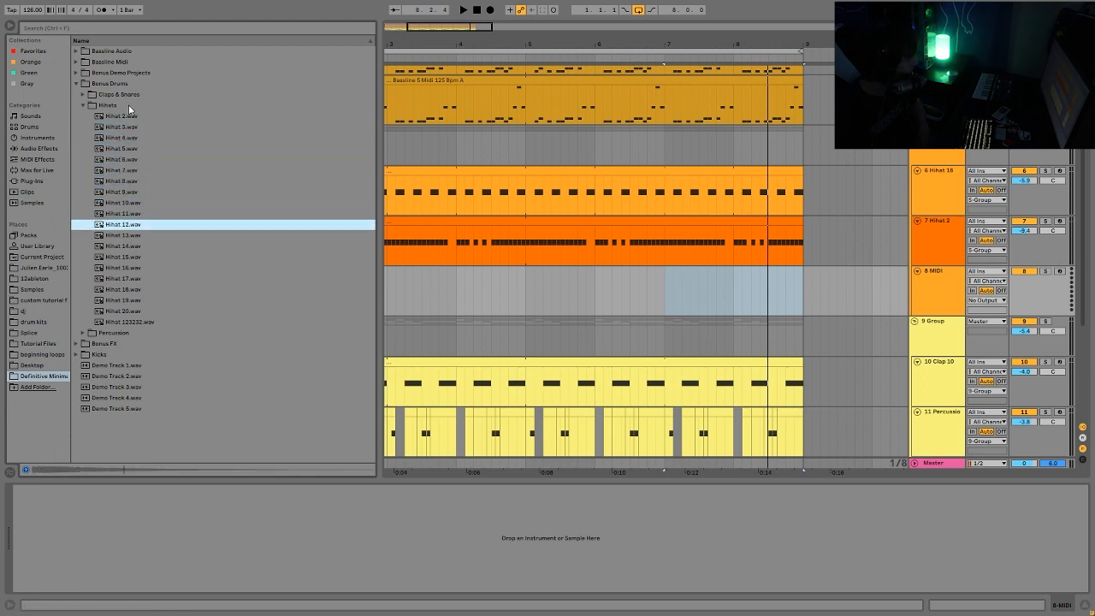
{"action": "key", "text": "Return"}
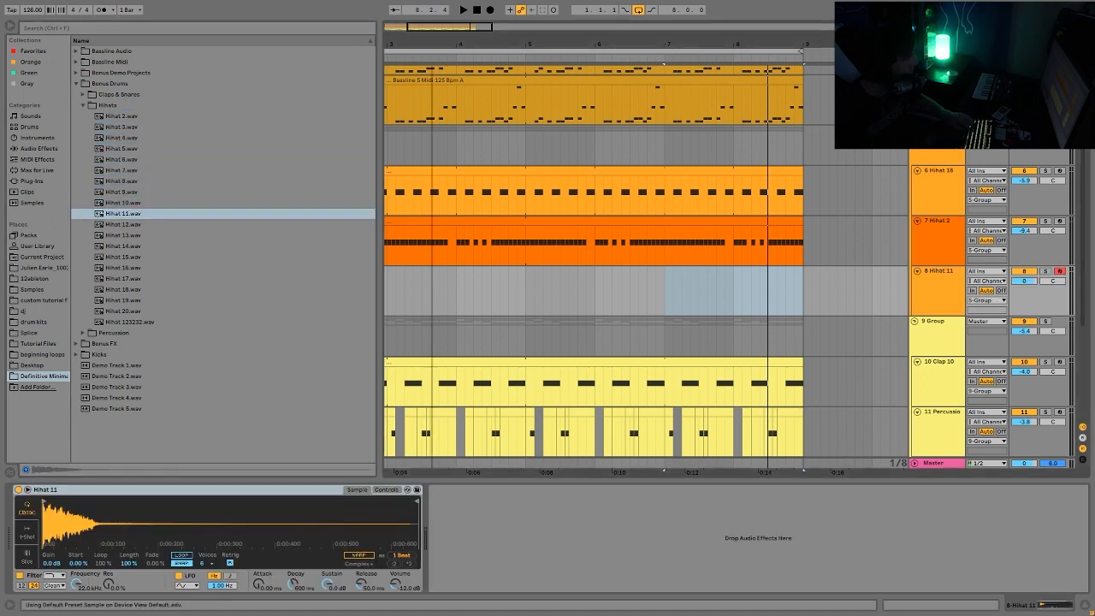
Create an empty four-bar MIDI clip from 1.1.1 to 5.1.1 on the Hihat 11 track
{"action": "left_click", "coordinate": [591, 314]}
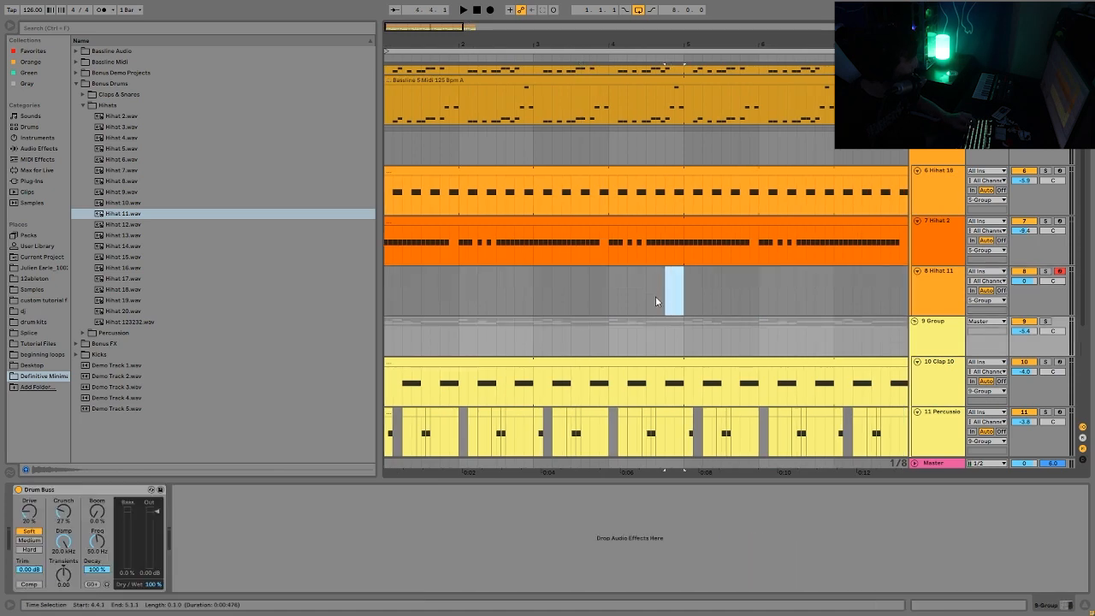
{"action": "left_click_drag", "start_coordinate": [620, 304], "coordinate": [386, 299]}
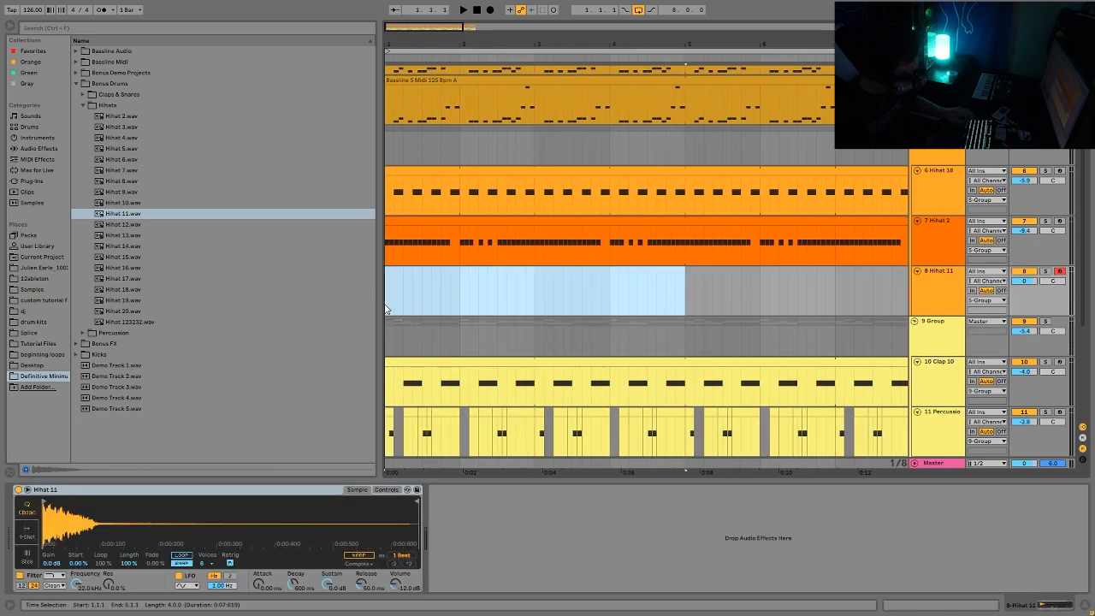
{"action": "key", "text": "ctrl+shift+m"}
{"action": "key", "text": "space"}
{"action": "key", "text": "space"}
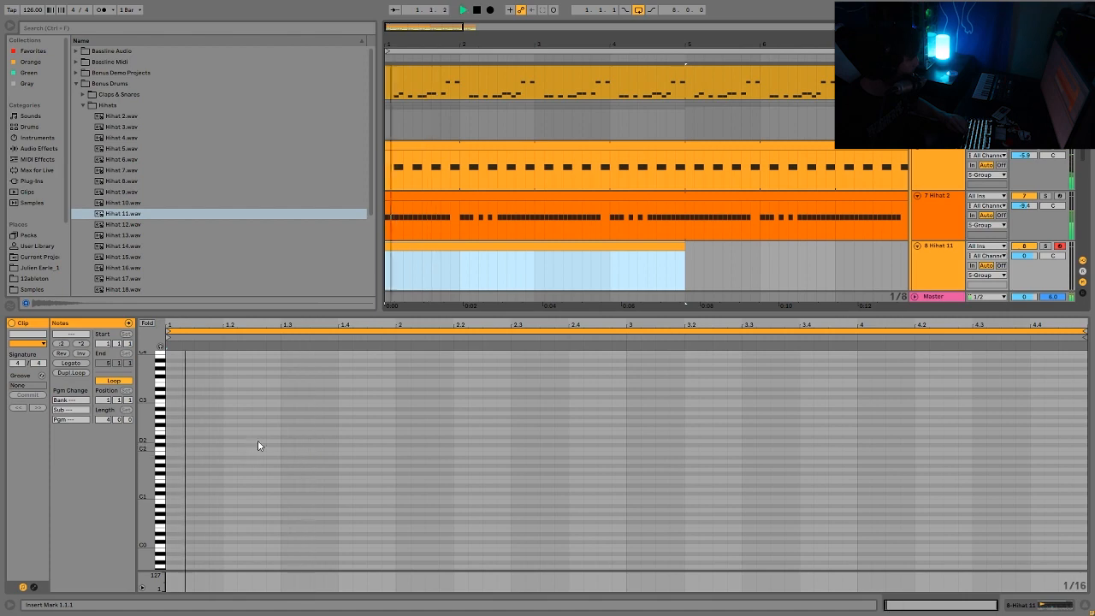
{"action": "key", "text": "space"}
Add a C3 note at 1.2.2 in the Hihat 11 clip and lower the track's volume to -5.7 dB
{"action": "left_click", "coordinate": [243, 442]}
{"action": "key", "text": "ctrl+v"}
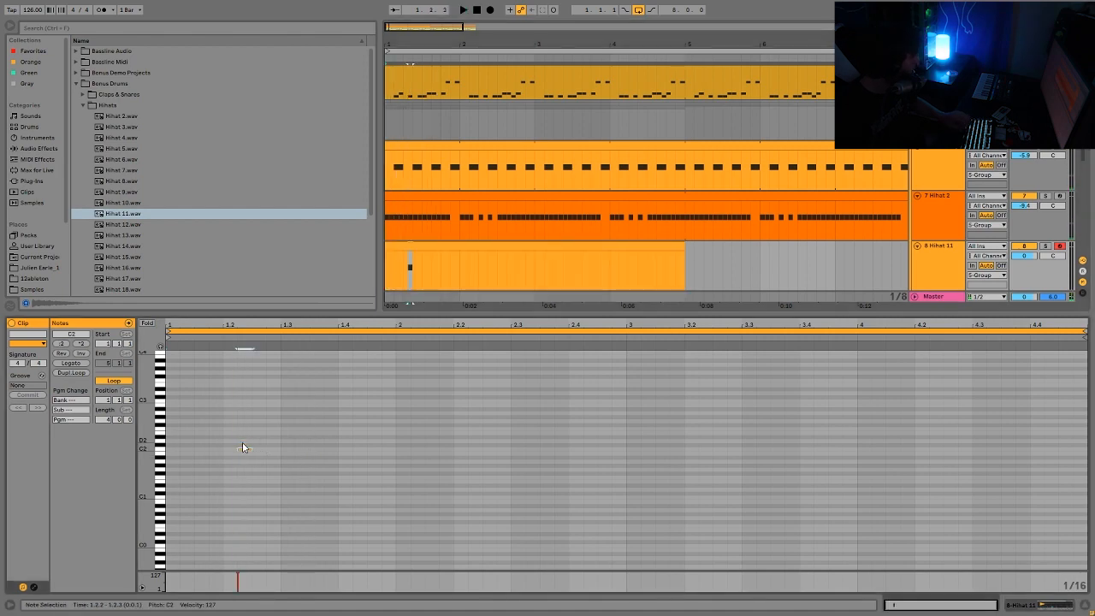
{"action": "key", "text": "space"}
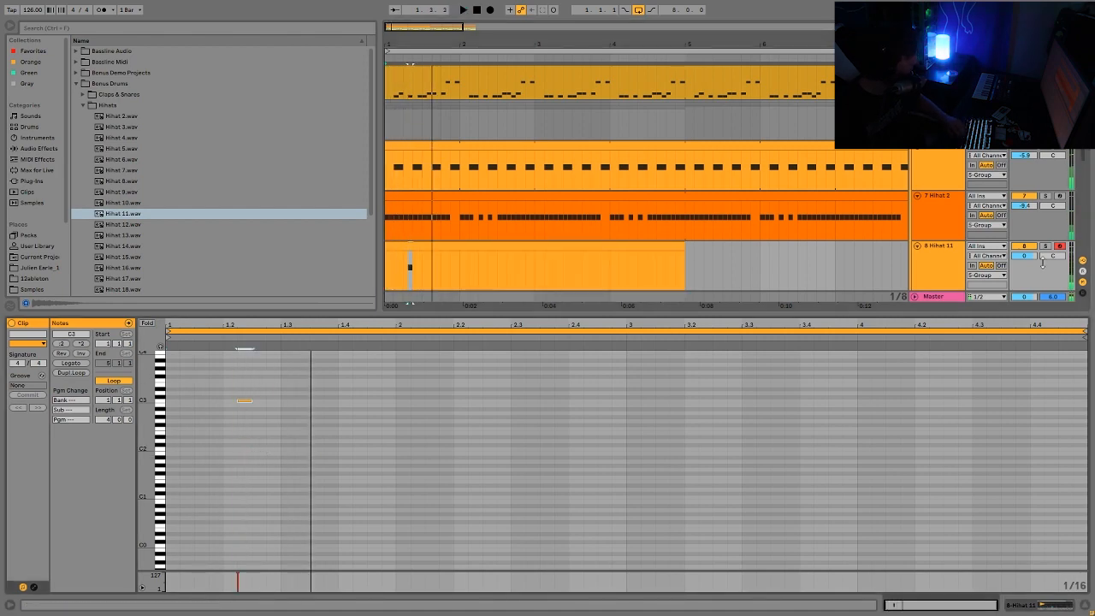
{"action": "key", "text": "space"}
{"action": "key", "text": "space"}
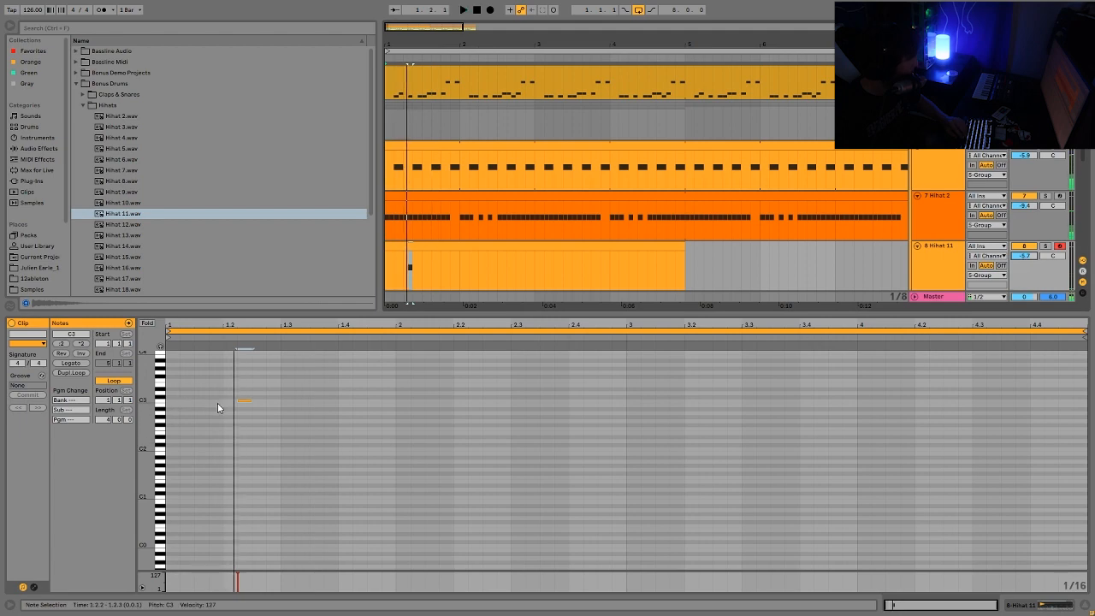
Add a C3 note at 1.2.1 in the Hihat 11 clip and duplicate the 1.2.2 note to 1.2.4
{"action": "double_click", "coordinate": [228, 400]}
{"action": "key", "text": "space"}
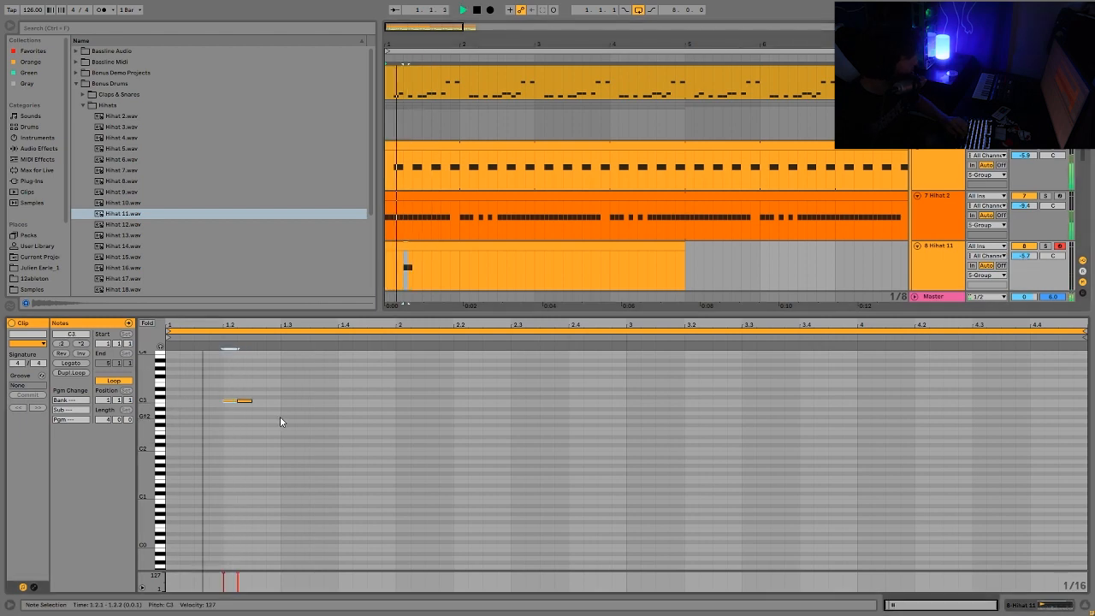
{"action": "key", "text": "space"}
{"action": "key", "text": "Right"}
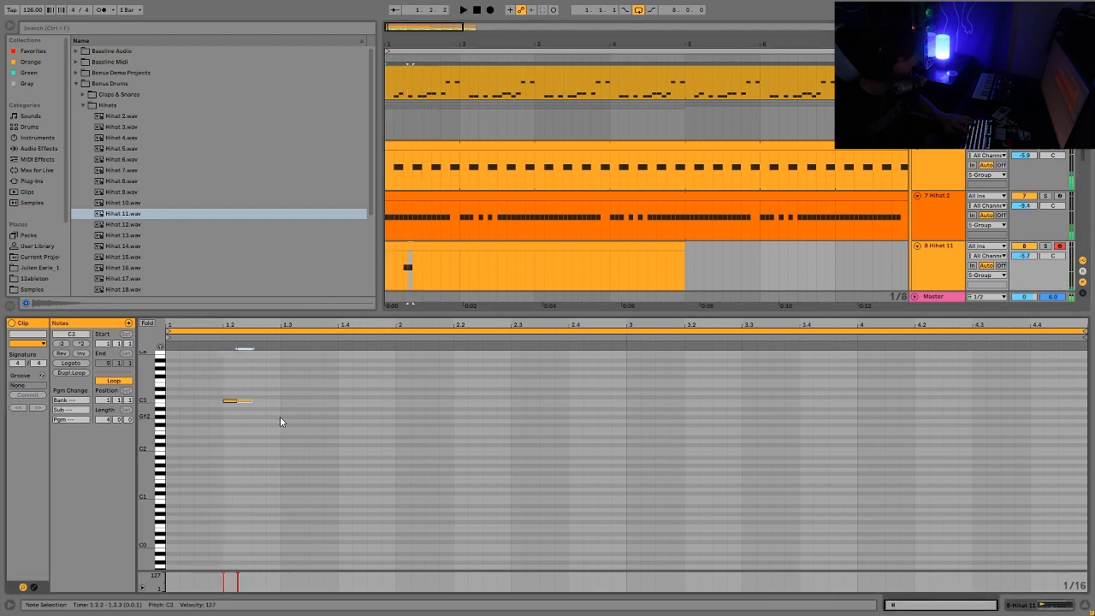
{"action": "key", "text": "ctrl+d"}
{"action": "key", "text": "Right"}
{"action": "key", "text": "space"}
Lower the Hihat 11 track's volume to -7.7 dB and check it during playback
{"action": "left_click", "coordinate": [1023, 256]}
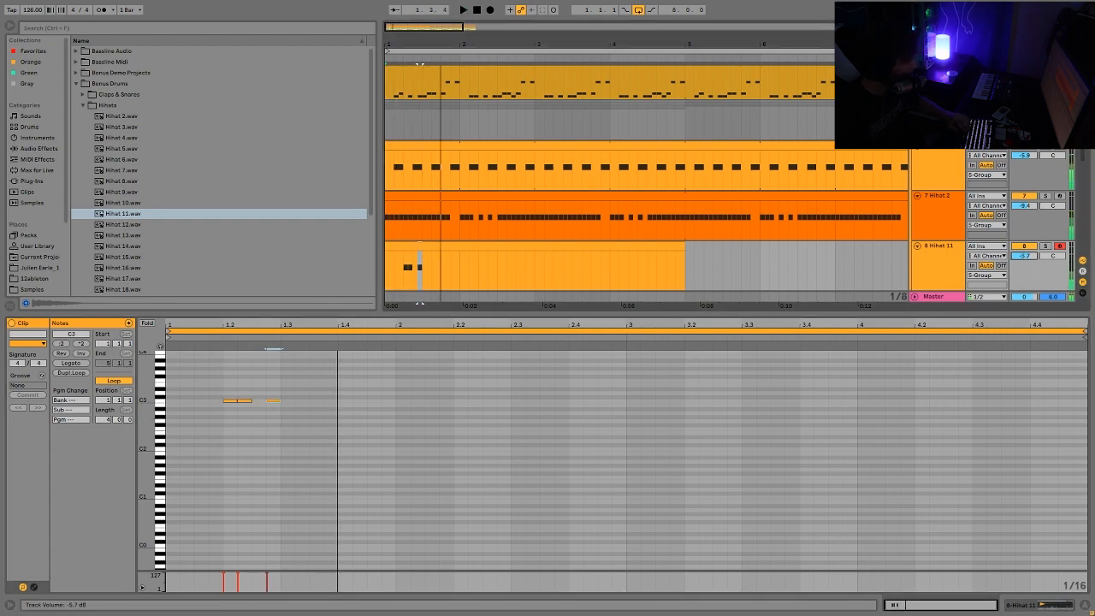
{"action": "left_click_drag", "start_coordinate": [1024, 256], "coordinate": [1024, 265]}
{"action": "key", "text": "space"}
{"action": "key", "text": "space"}
Duplicate the 1.2.4 note to 1.3.4, 1.4.2 and 1.4.4 in the Hihat 11 clip, and shift the 1.4.2 note to 1.4.3
{"action": "left_click", "coordinate": [275, 400]}
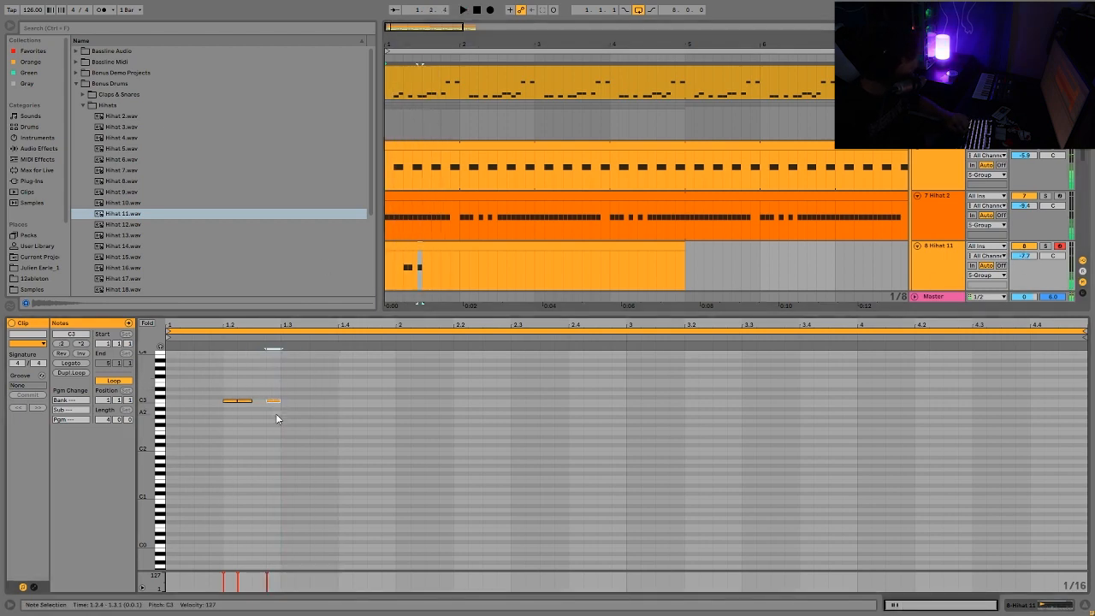
{"action": "key", "text": "ctrl+d"}
{"action": "key", "text": "Right"}
{"action": "key", "text": "Right"}
{"action": "key", "text": "Right"}
{"action": "key", "text": "space"}
{"action": "key", "text": "ctrl+d"}
{"action": "key", "text": "Right"}
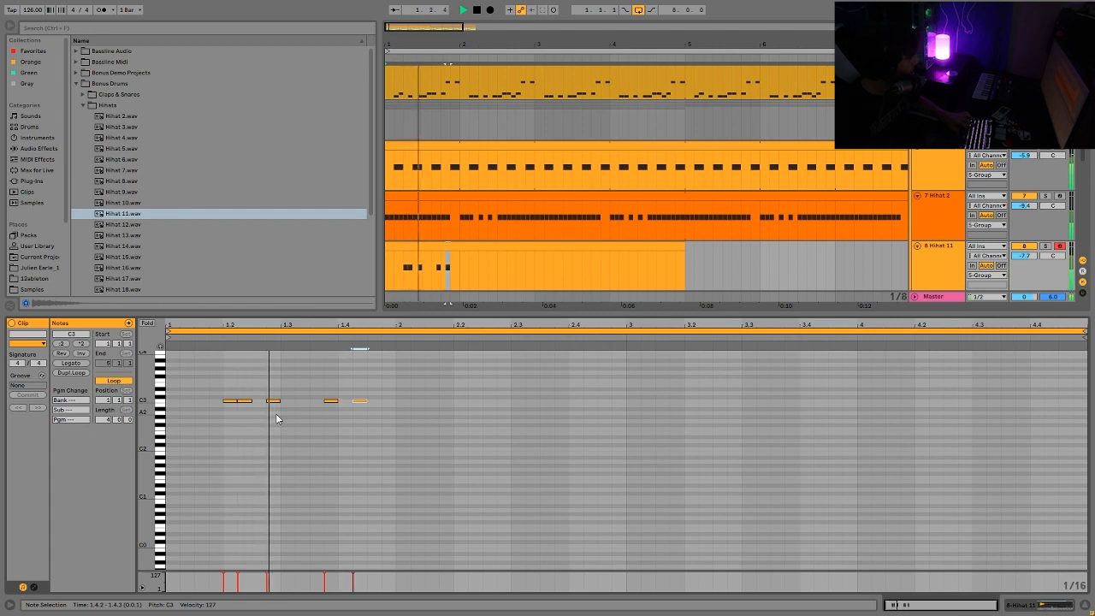
{"action": "key", "text": "ctrl+d"}
{"action": "key", "text": "Right"}
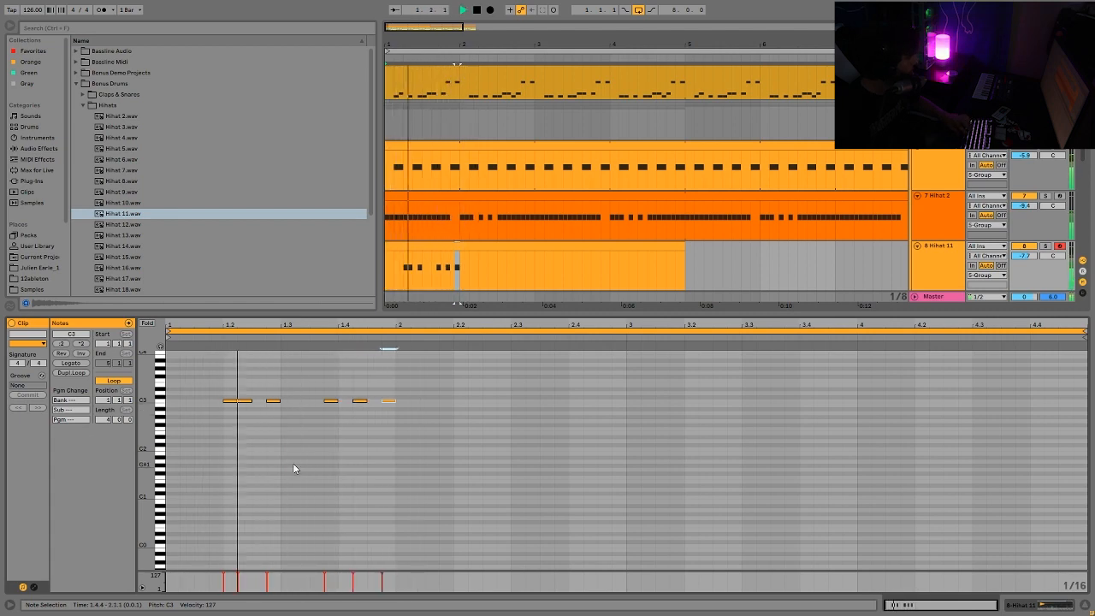
{"action": "left_click_drag", "start_coordinate": [358, 401], "coordinate": [373, 401]}
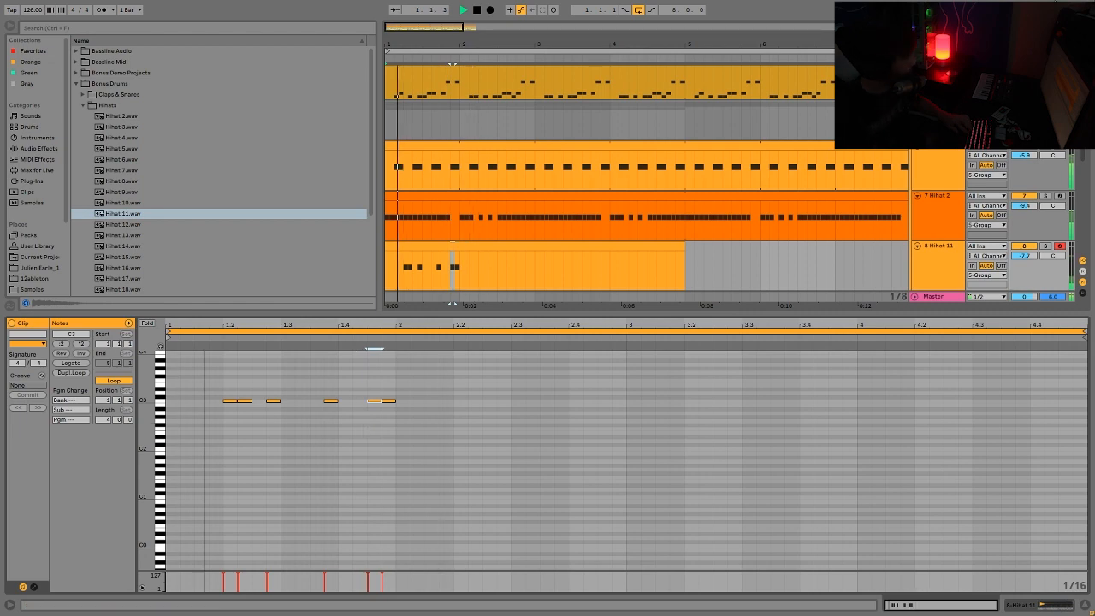
{"action": "key", "text": "space"}
Listen to the Hihat 11 track soloed together with the clap and percussion group, and then in the full mix
{"action": "double_click", "coordinate": [964, 253]}
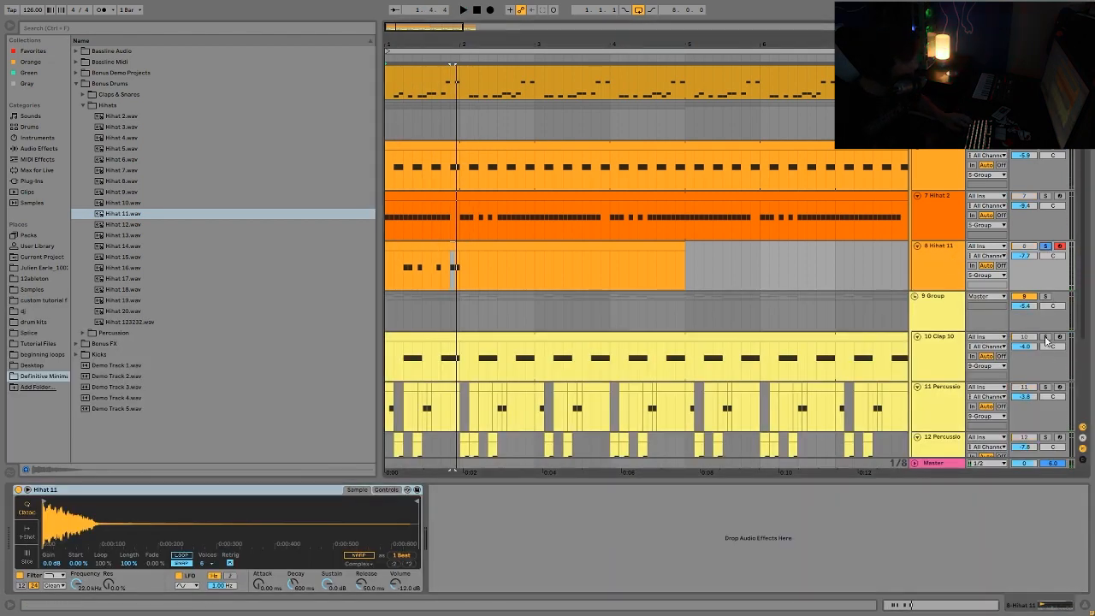
{"action": "scroll", "coordinate": [1026, 339], "scroll_direction": "down", "scroll_amount": 1}
{"action": "key", "text": "space"}
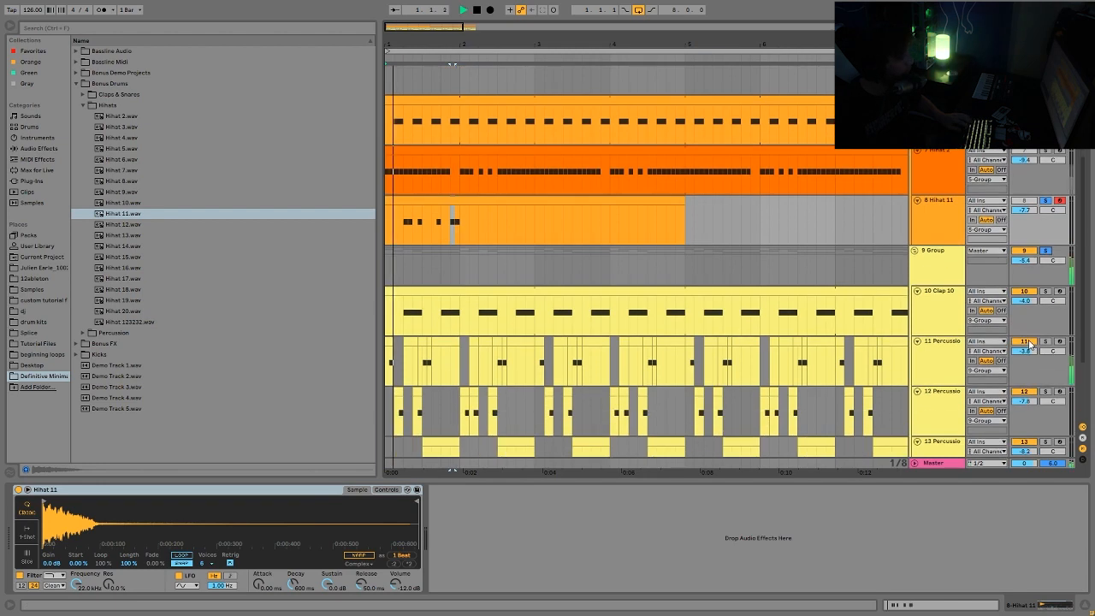
{"action": "key", "text": "space"}
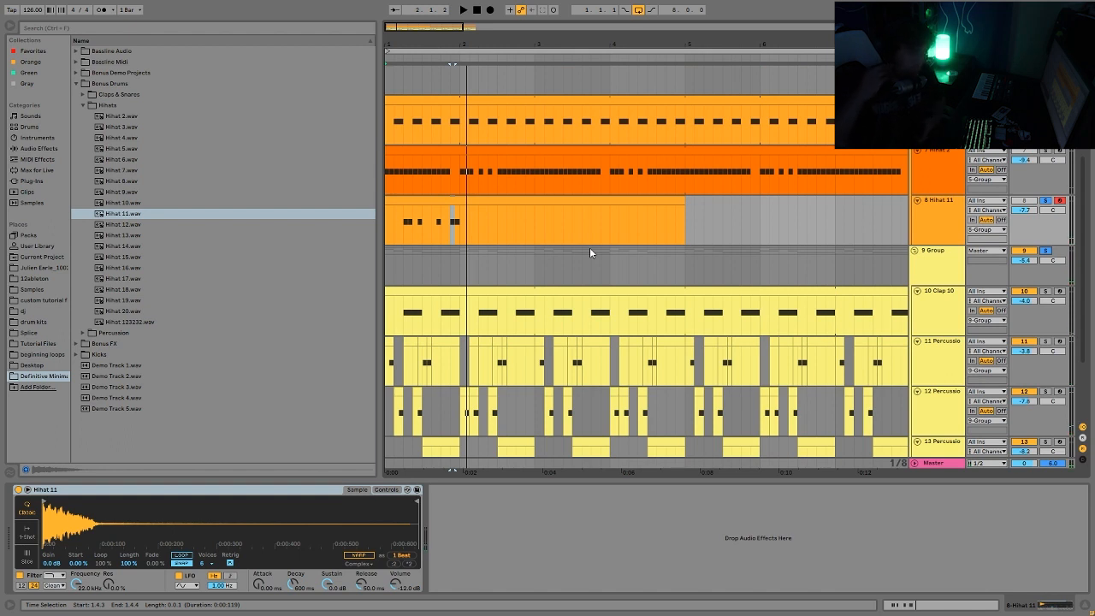
{"action": "key", "text": "space"}
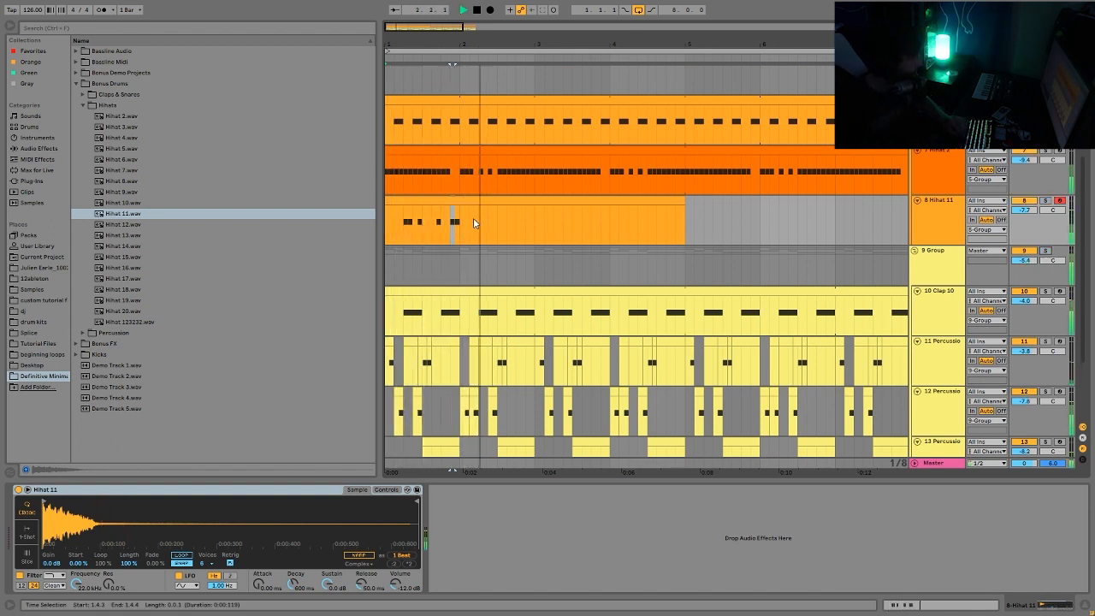
{"action": "key", "text": "space"}
Duplicate the first bar of the Hihat 11 clip into bars 2 and 3
{"action": "left_click_drag", "start_coordinate": [458, 226], "coordinate": [382, 219]}
{"action": "key", "text": "ctrl+d"}
{"action": "key", "text": "ctrl+d"}
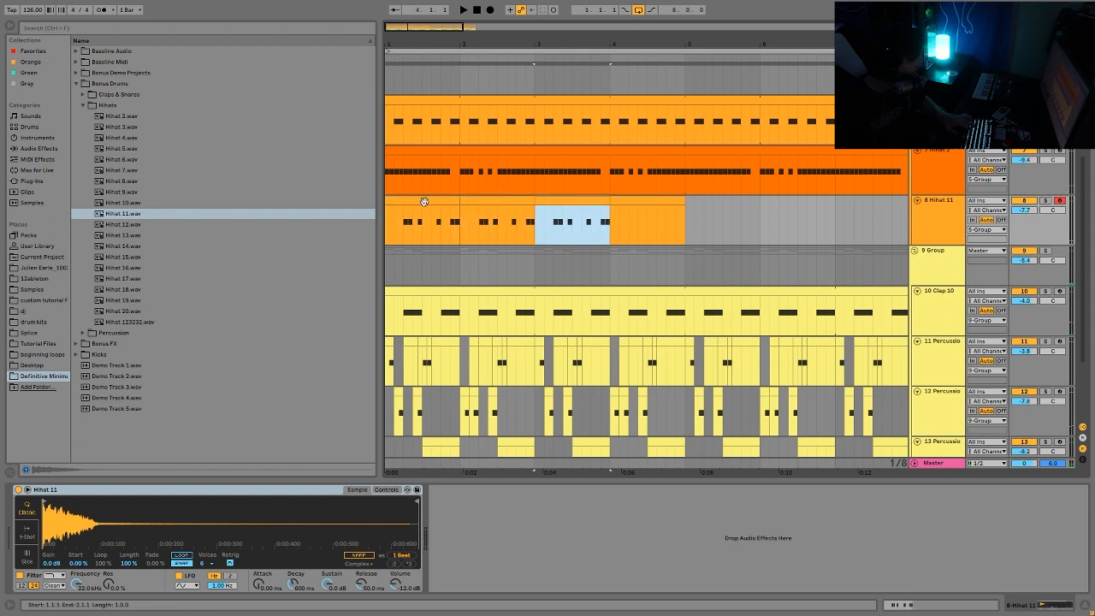
In bar 2's Hihat 11 clip, move the 1.2.1 note to 1.1.3 and duplicate it to 1.1.4
{"action": "double_click", "coordinate": [465, 202]}
{"action": "left_click", "coordinate": [431, 400]}
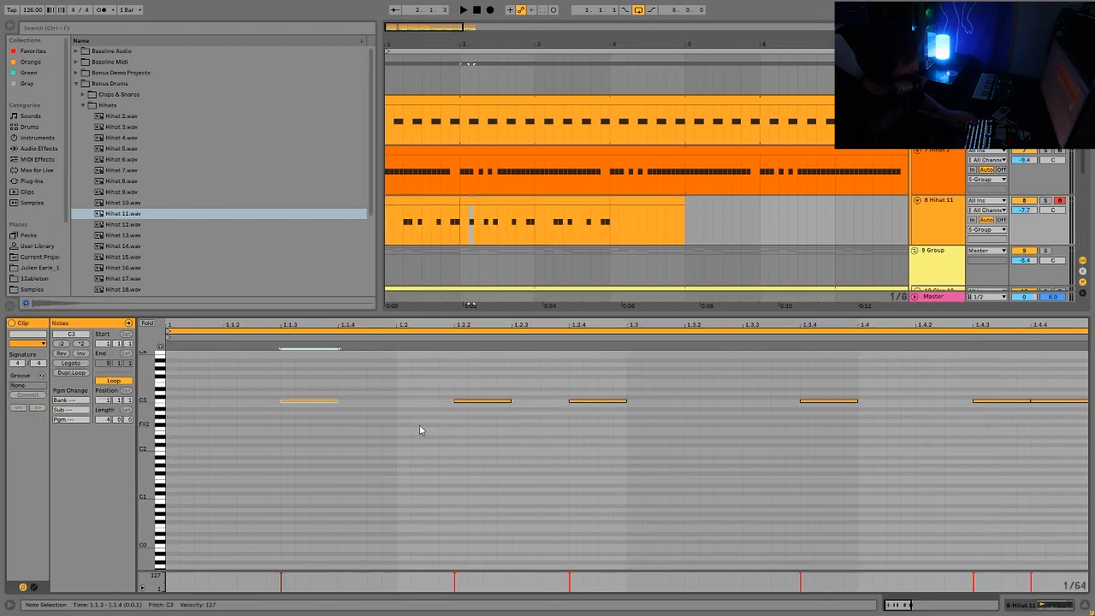
{"action": "key", "text": "space"}
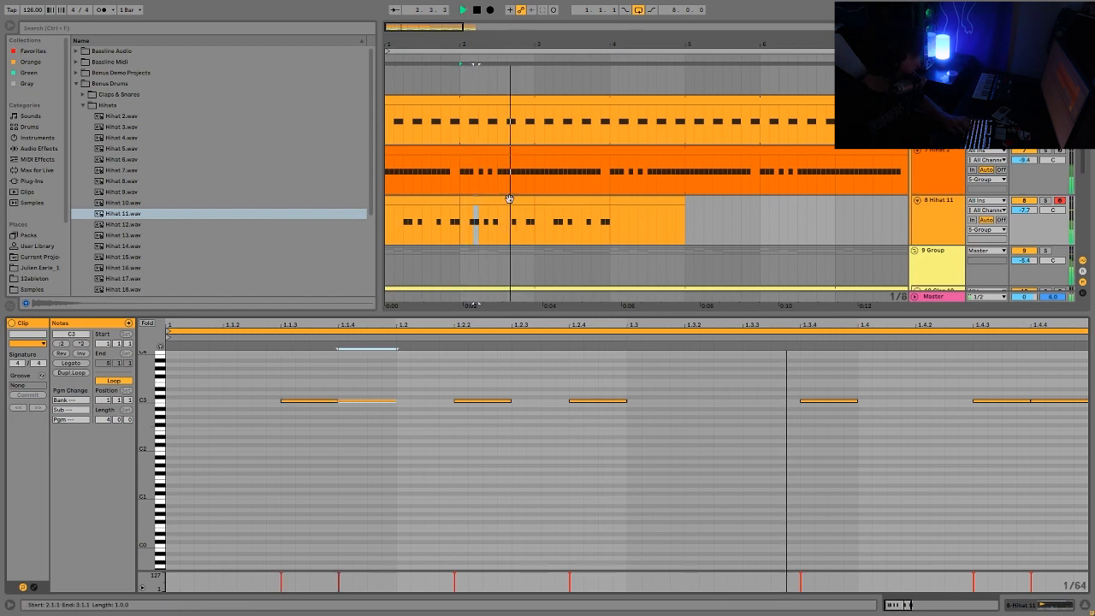
Duplicate the two-bar Hihat 11 pattern three times to fill the eight-bar loop
{"action": "left_click", "coordinate": [510, 200]}
{"action": "left_click", "coordinate": [413, 203], "text": "shift"}
{"action": "key", "text": "ctrl+d"}
{"action": "key", "text": "ctrl+d"}
{"action": "key", "text": "ctrl+d"}
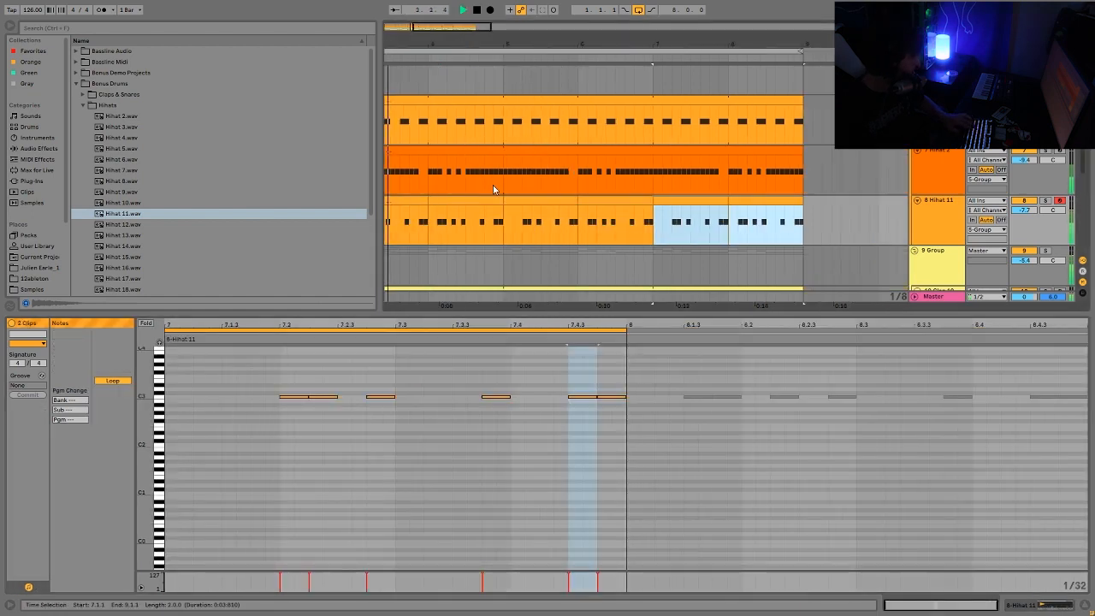
Stop playback and insert a new MIDI track below the Hihat 11 track
{"action": "double_click", "coordinate": [941, 223]}
{"action": "key", "text": "space"}
{"action": "key", "text": "ctrl+shift+t"}
Load Hihat 17.wav onto the new MIDI track and move its sample start to the beginning of the hit
{"action": "left_click", "coordinate": [225, 269]}
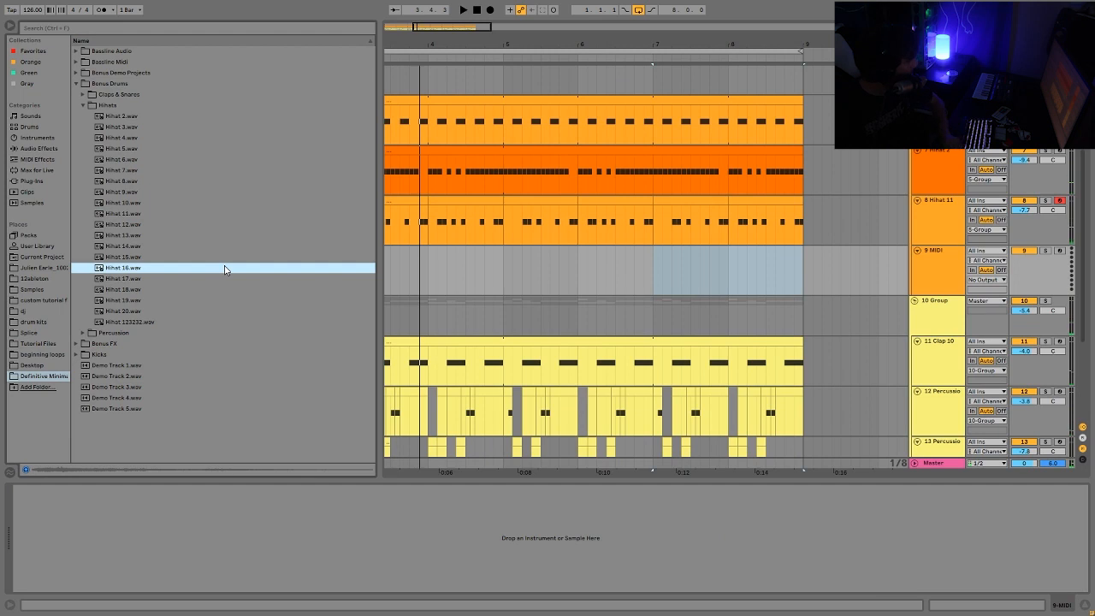
{"action": "key", "text": "Down"}
{"action": "key", "text": "Return"}
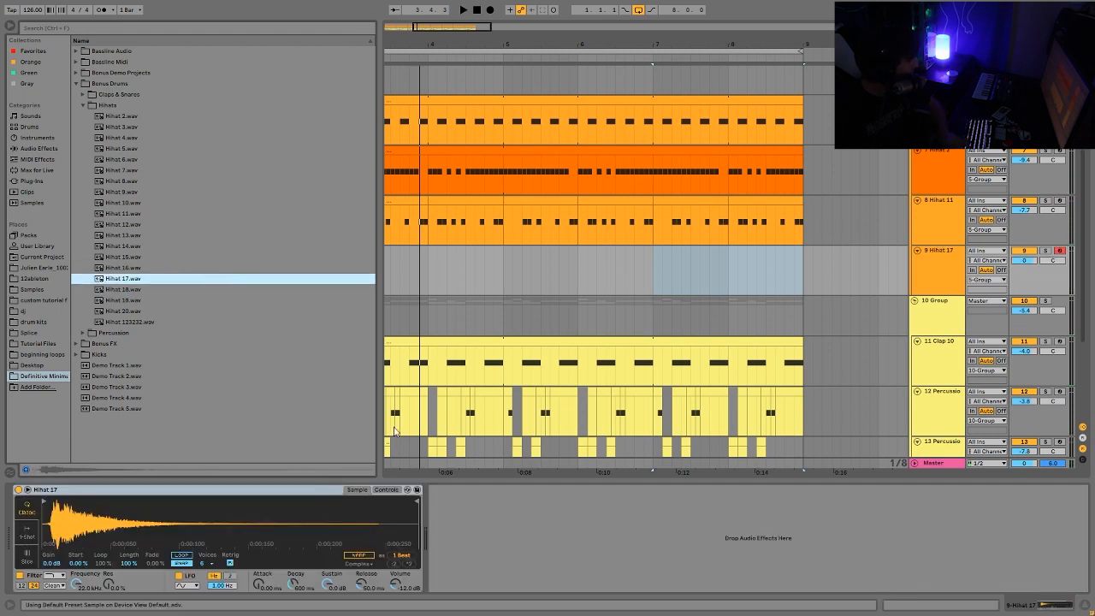
{"action": "left_click", "coordinate": [43, 501]}
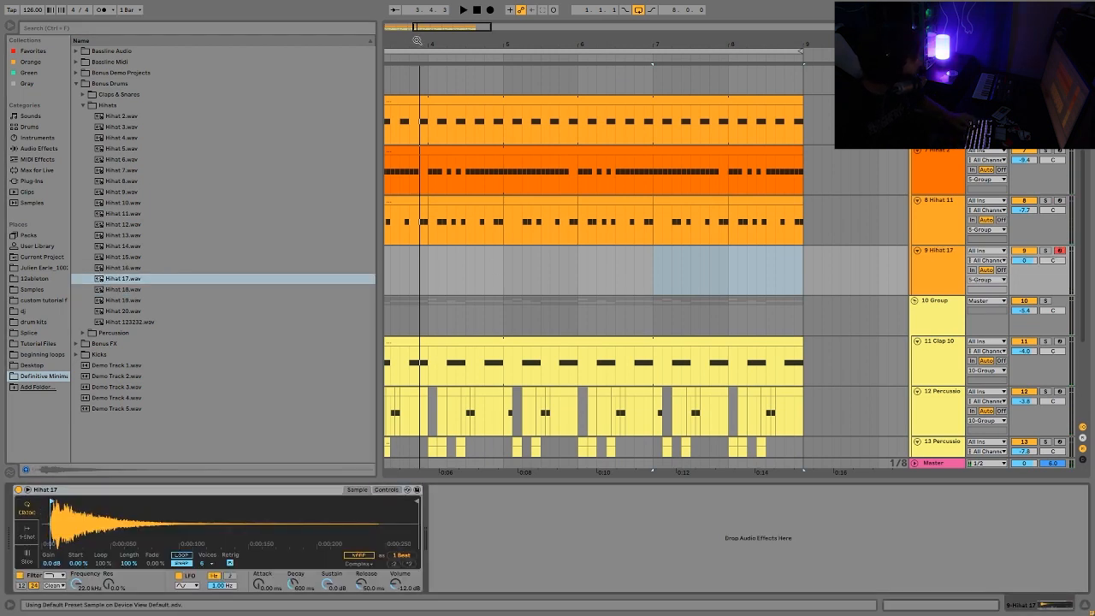
Create an empty four-bar MIDI clip at the start of the Hihat 17 track
{"action": "left_click_drag", "start_coordinate": [435, 40], "coordinate": [612, 41]}
{"action": "left_click_drag", "start_coordinate": [680, 266], "coordinate": [379, 257]}
{"action": "key", "text": "ctrl+shift+m"}
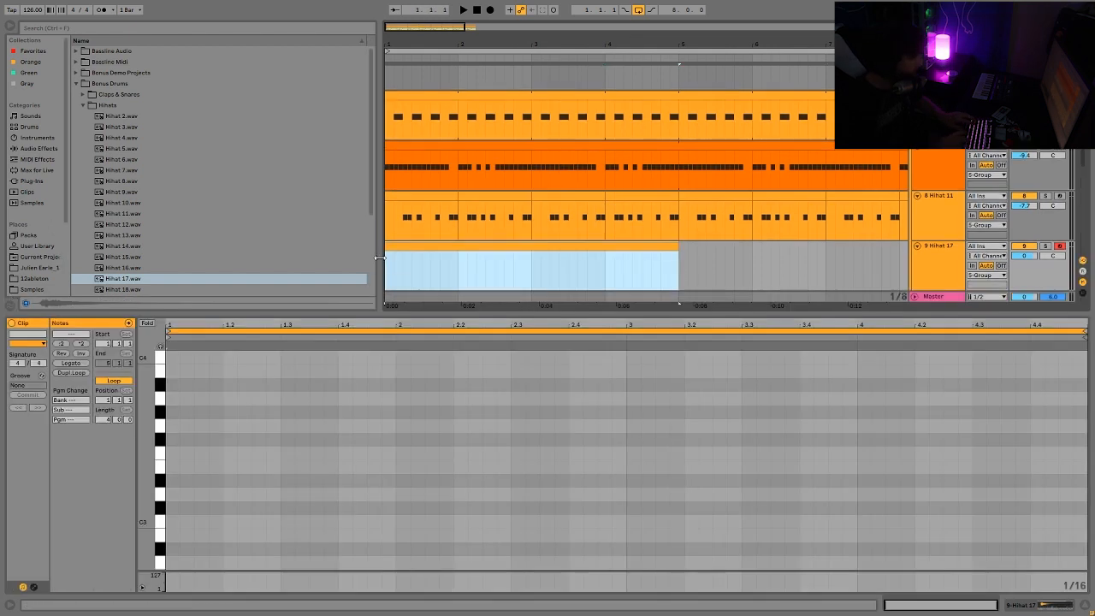
Add C3 notes at 1.1.2, 1.3.2, 1.3.3 and 1.4.2 in the Hihat 17 clip
{"action": "double_click", "coordinate": [189, 518]}
{"action": "key", "text": "space"}
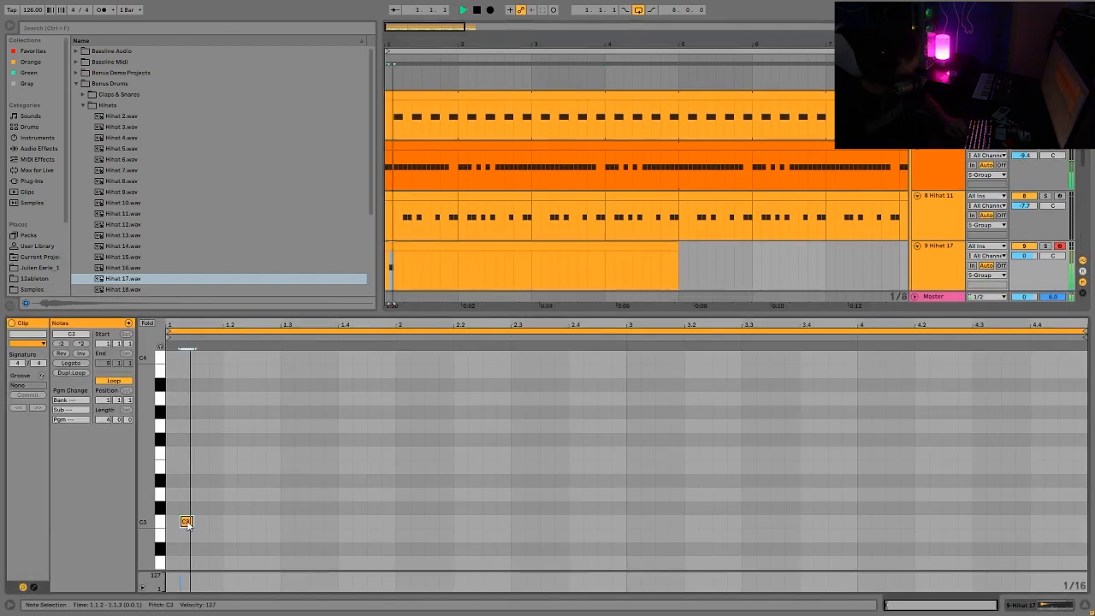
{"action": "left_click", "coordinate": [307, 527]}
{"action": "double_click", "coordinate": [306, 522]}
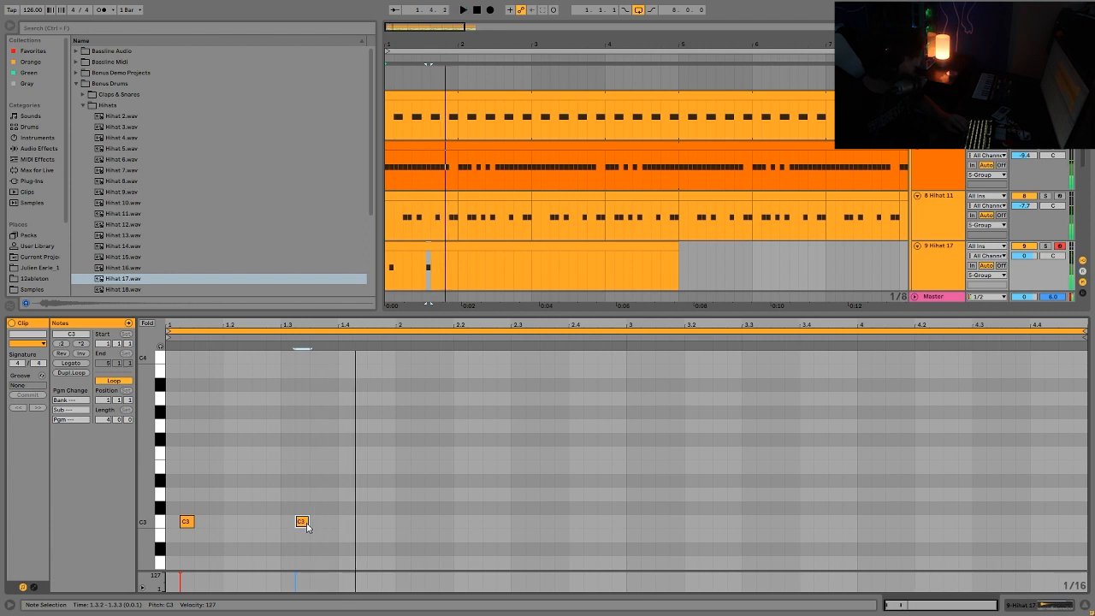
{"action": "key", "text": "ctrl+d"}
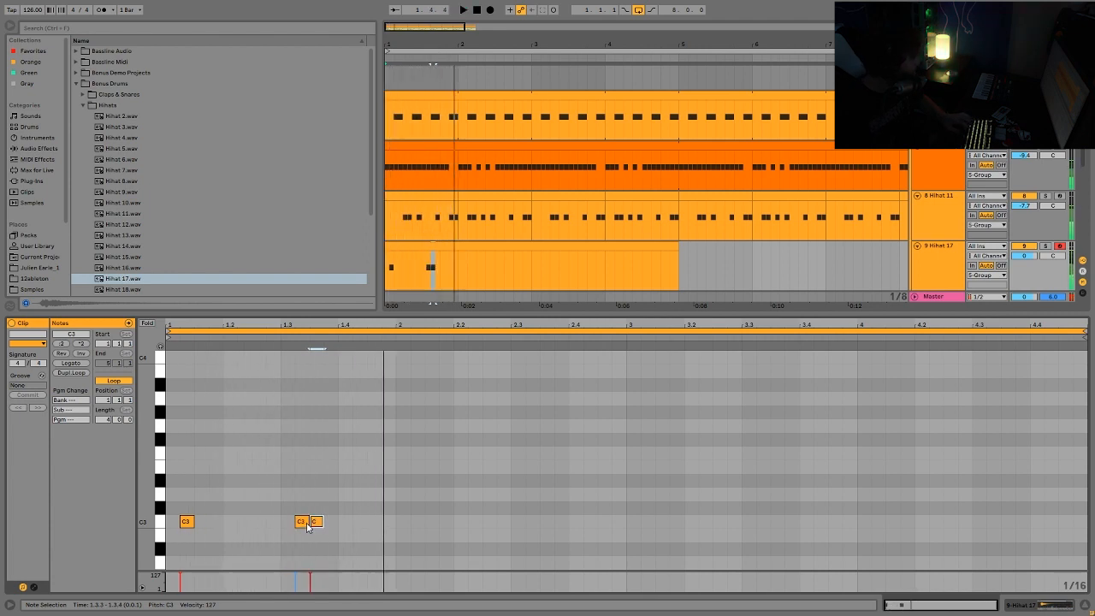
{"action": "key", "text": "ctrl+d"}
{"action": "key", "text": "Right"}
{"action": "key", "text": "Right"}
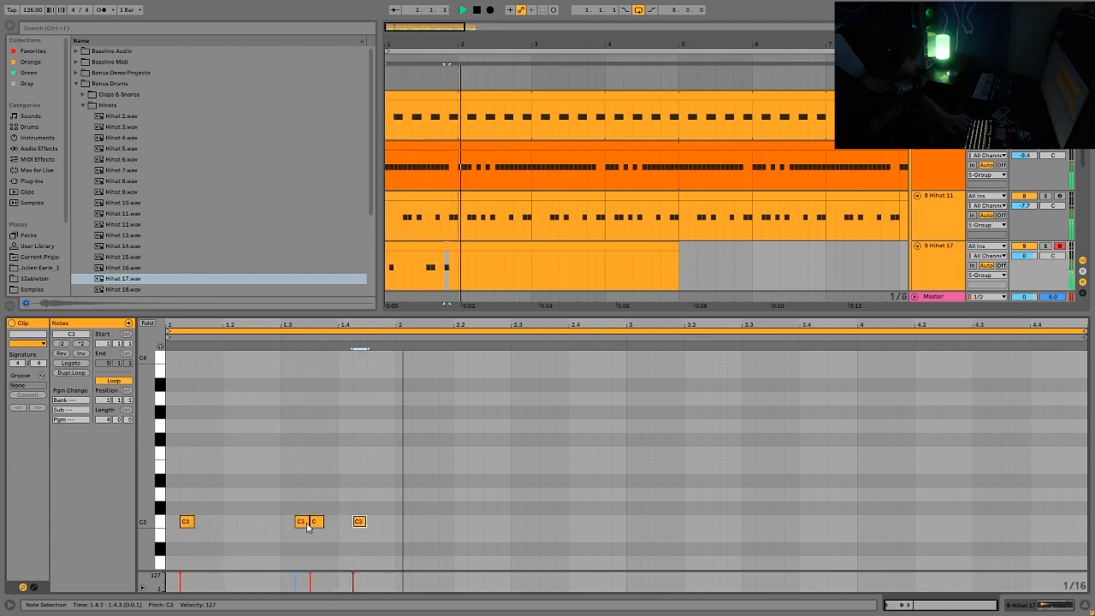
Duplicate the first bar of the Hihat 17 clip repeatedly along the track through bar 7
{"action": "left_click_drag", "start_coordinate": [455, 281], "coordinate": [345, 277]}
{"action": "key", "text": "ctrl+d"}
{"action": "key", "text": "ctrl+d"}
{"action": "key", "text": "ctrl+d"}
{"action": "key", "text": "ctrl+d"}
{"action": "key", "text": "ctrl+d"}
{"action": "key", "text": "ctrl+d"}
{"action": "key", "text": "ctrl+d"}
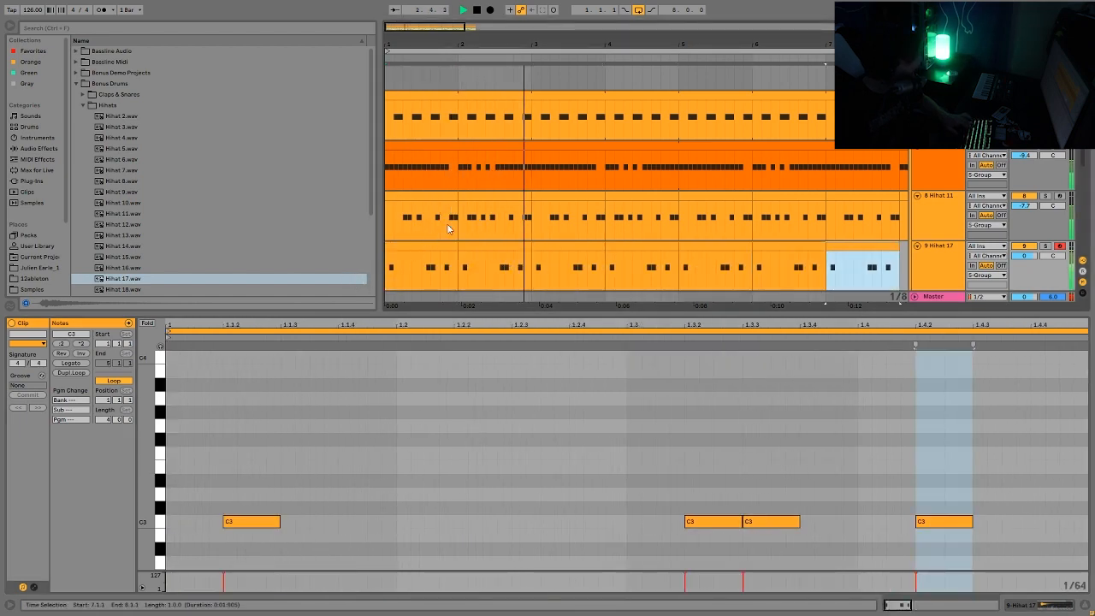
Solo the Hihat 17 and Hihat 11 tracks and play the two hi-hat patterns back together
{"action": "left_click", "coordinate": [940, 275]}
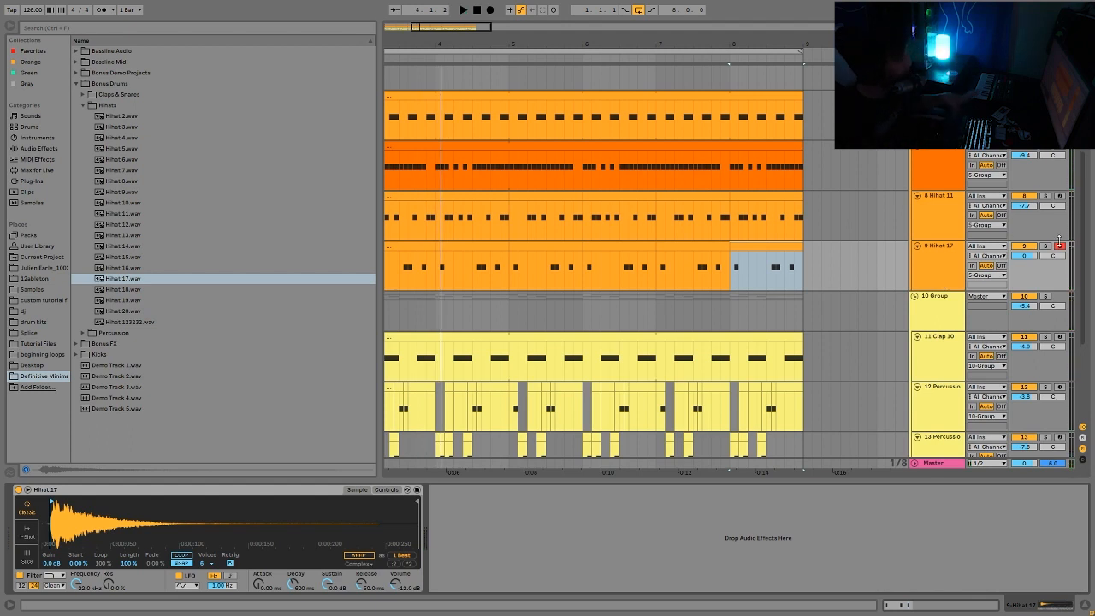
{"action": "left_click", "coordinate": [1045, 246]}
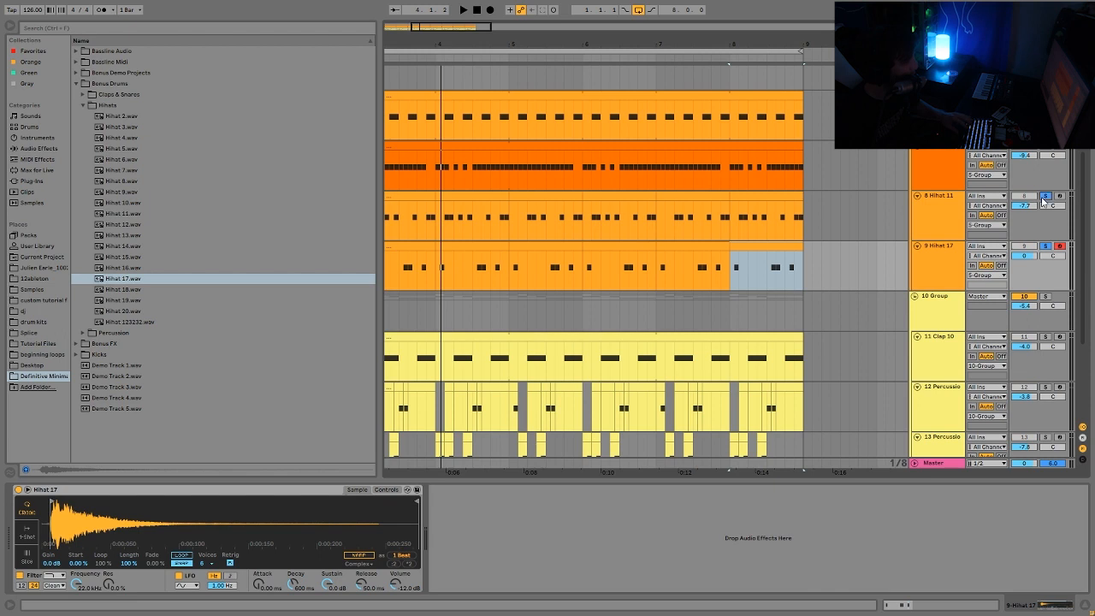
{"action": "key", "text": "space"}
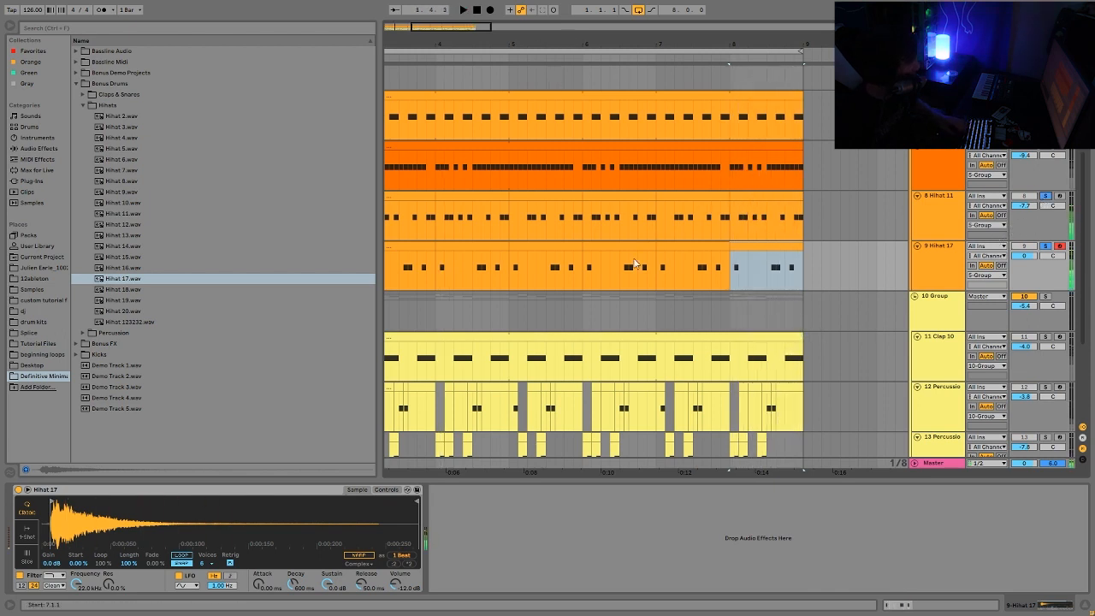
{"action": "key", "text": "Left"}
{"action": "key", "text": "Up"}
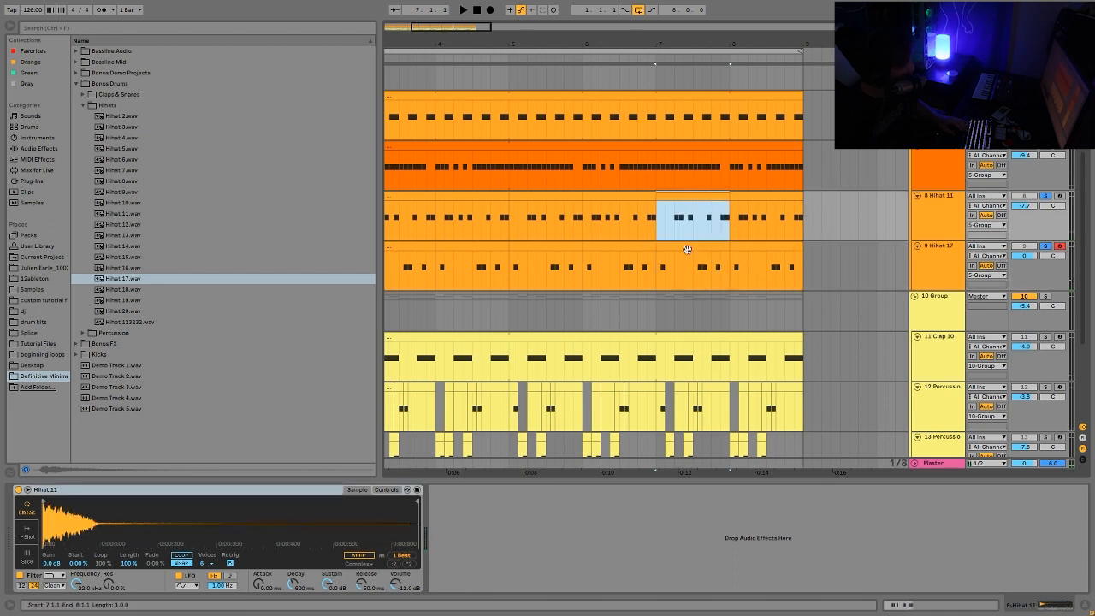
{"action": "key", "text": "Down"}
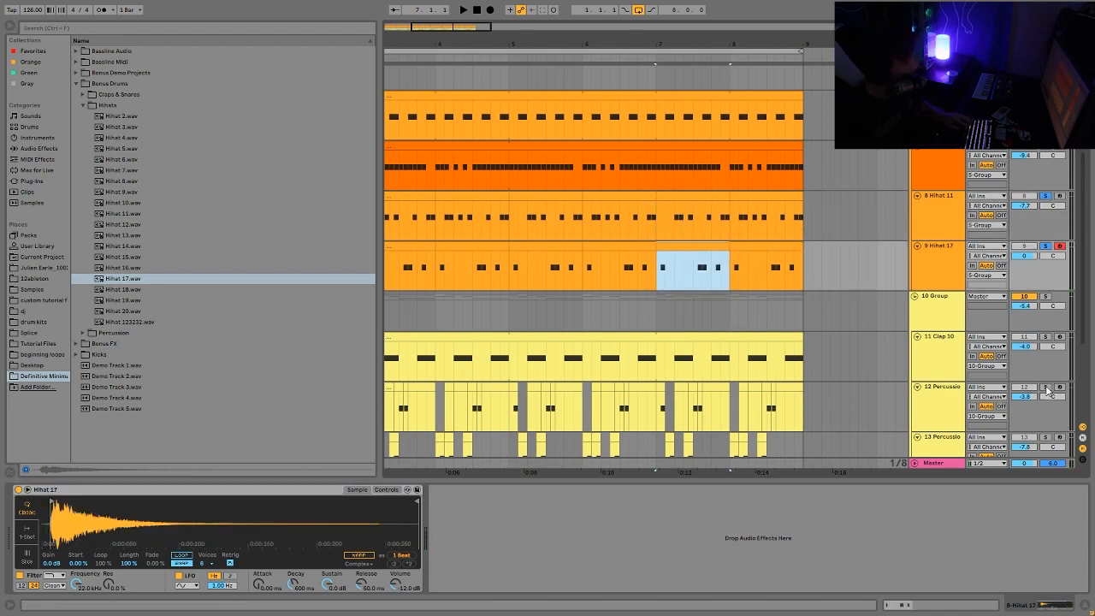
Solo percussion tracks 12 and 13 along with the hi-hats, play them back together, and clear all solos
{"action": "scroll", "coordinate": [1049, 390], "scroll_direction": "down", "scroll_amount": 3}
{"action": "left_click", "coordinate": [1044, 368]}
{"action": "key", "text": "space"}
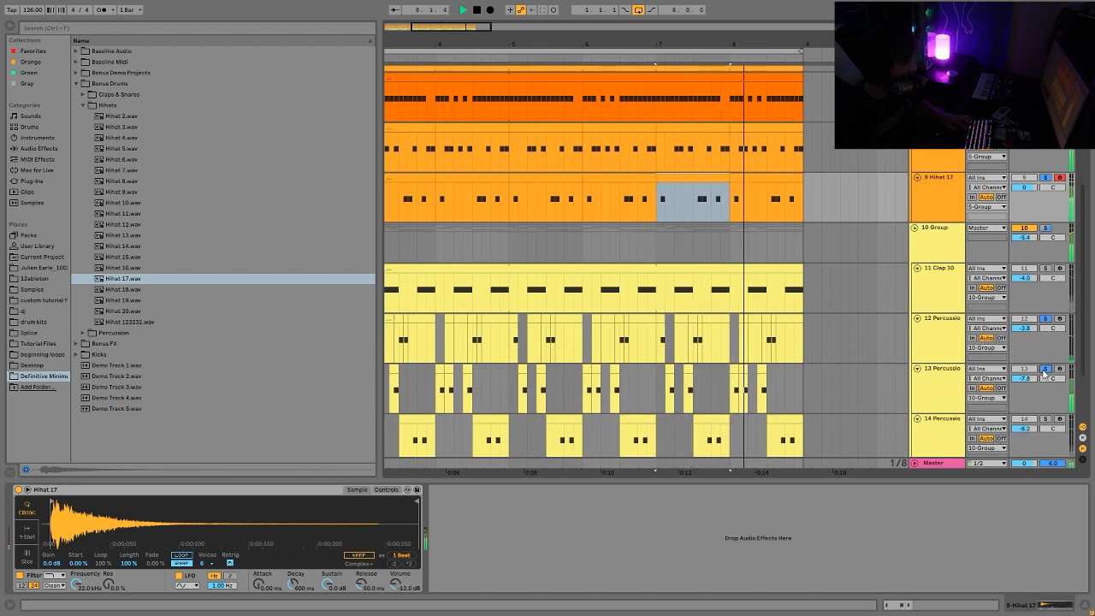
{"action": "key", "text": "space"}
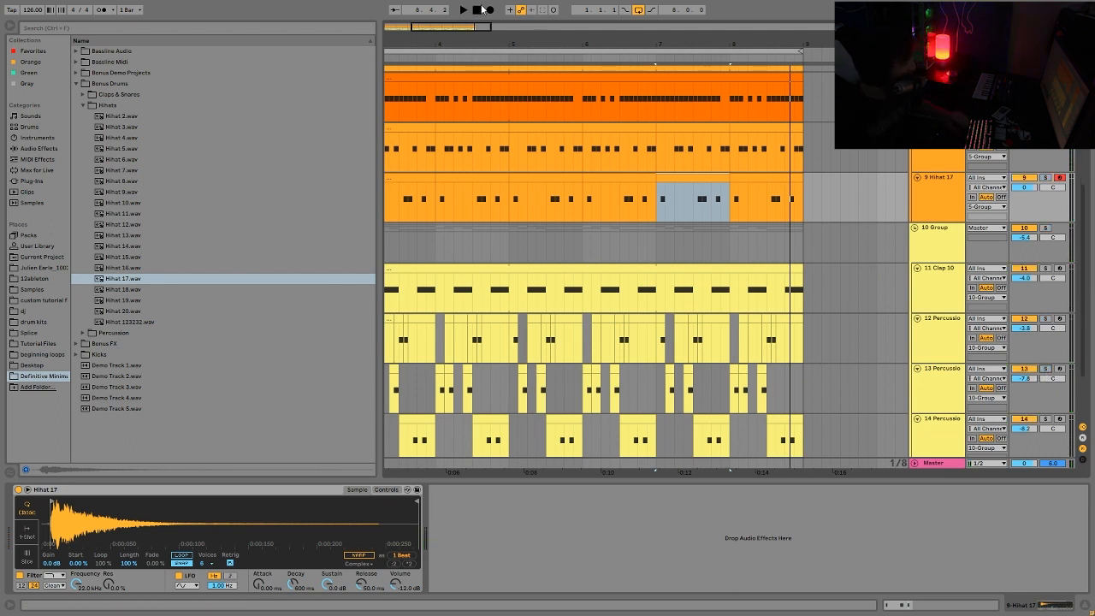
Insert a new MIDI track directly below the Hihat 11 track
{"action": "left_click_drag", "start_coordinate": [485, 38], "coordinate": [594, 20]}
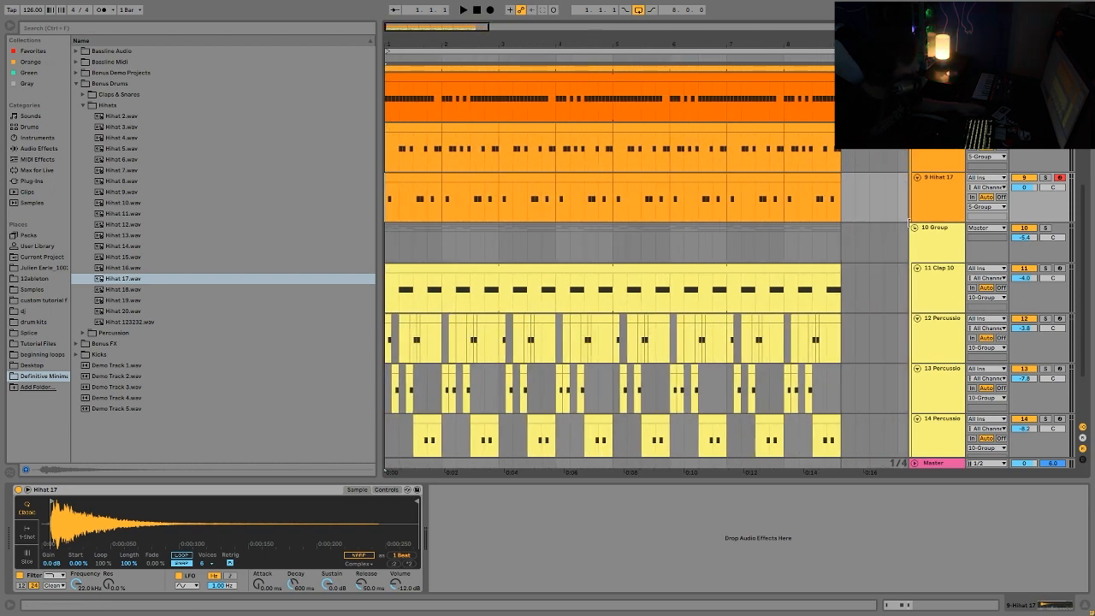
{"action": "scroll", "coordinate": [599, 295], "scroll_direction": "up", "scroll_amount": 2}
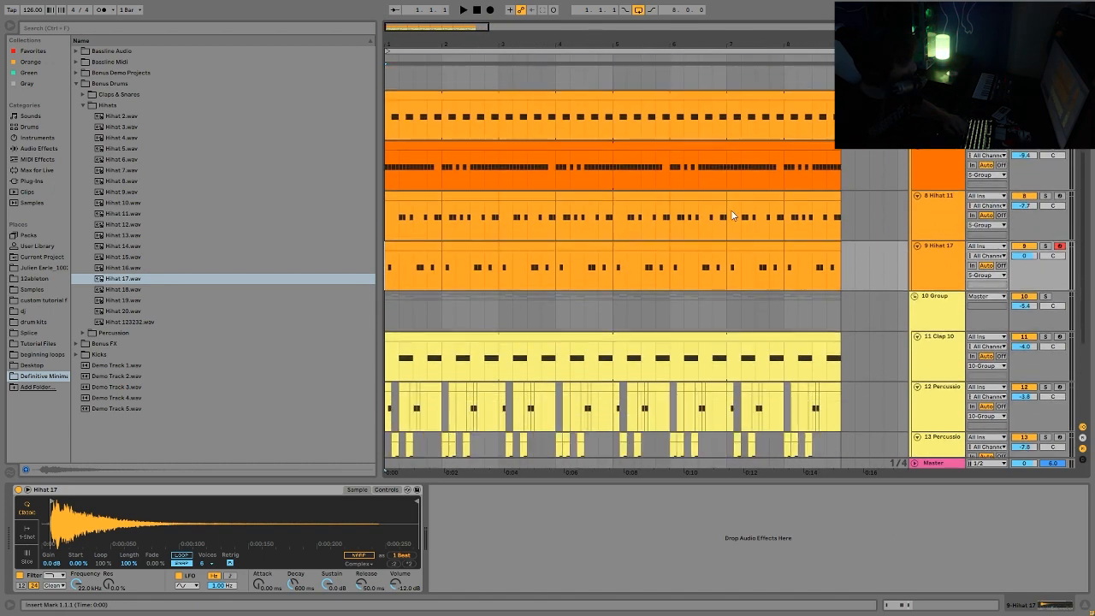
{"action": "scroll", "coordinate": [753, 231], "scroll_direction": "down", "scroll_amount": 4}
{"action": "scroll", "coordinate": [947, 331], "scroll_direction": "up", "scroll_amount": 3}
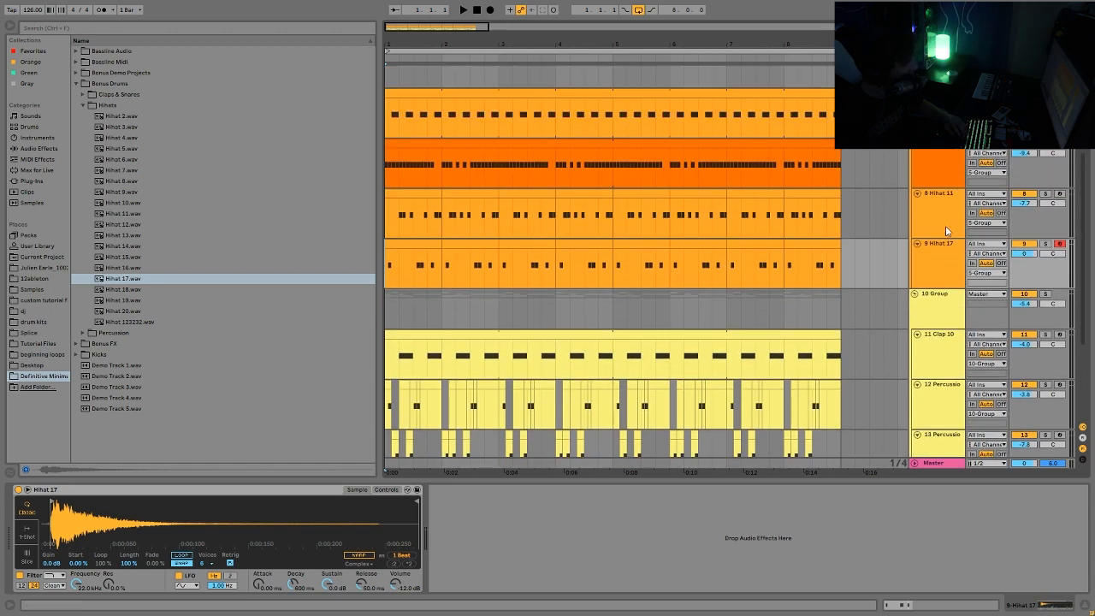
{"action": "left_click", "coordinate": [944, 232]}
{"action": "key", "text": "ctrl+shift+t"}
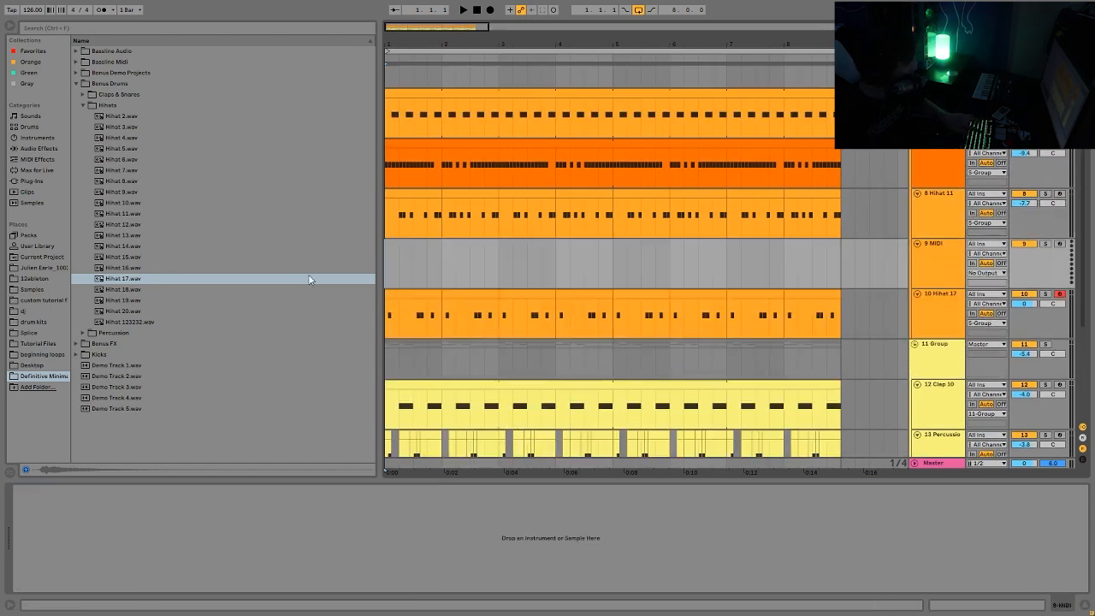
Browse the pack's Percussion folder and preview the samples Percussion 17.wav through Percussion 20.wav
{"action": "left_click", "coordinate": [111, 333]}
{"action": "left_click", "coordinate": [142, 301]}
{"action": "key", "text": "Down"}
{"action": "key", "text": "Down"}
{"action": "key", "text": "Down"}
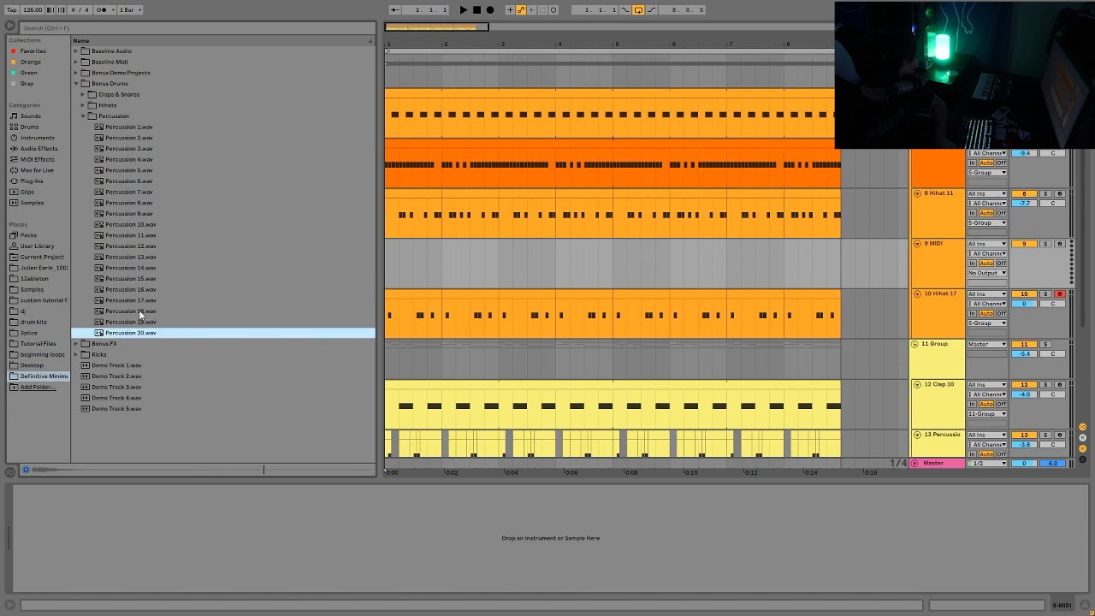
{"action": "key", "text": "Up"}
{"action": "key", "text": "Up"}
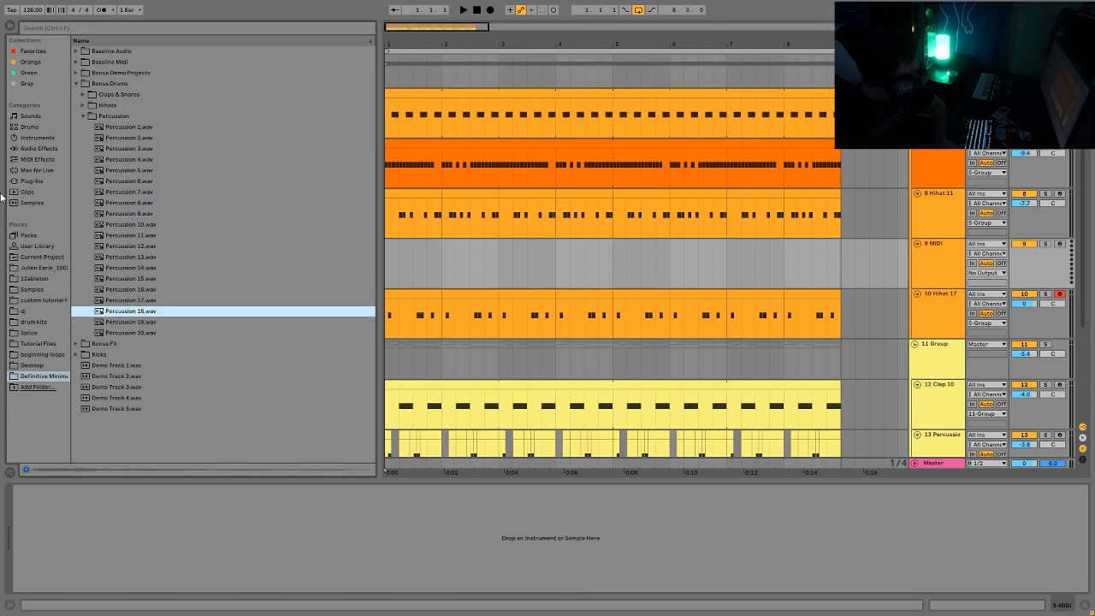
Load an empty Drum Rack onto the new track and place Percussion 18.wav and Percussion 19.wav on pads C1 and C#1
{"action": "left_click", "coordinate": [30, 126]}
{"action": "double_click", "coordinate": [109, 65]}
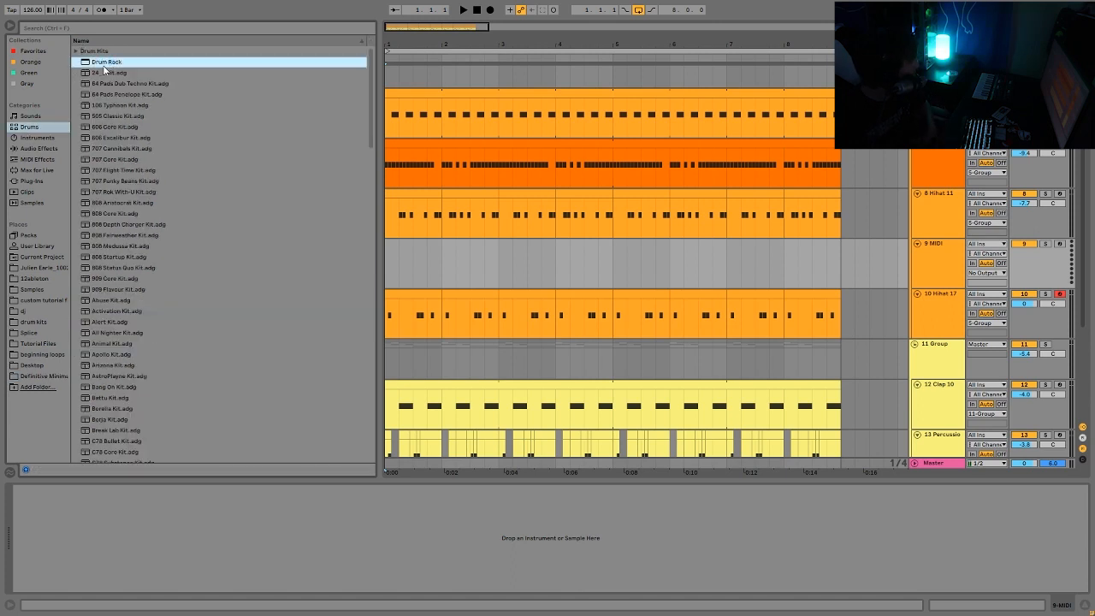
{"action": "left_click", "coordinate": [44, 376]}
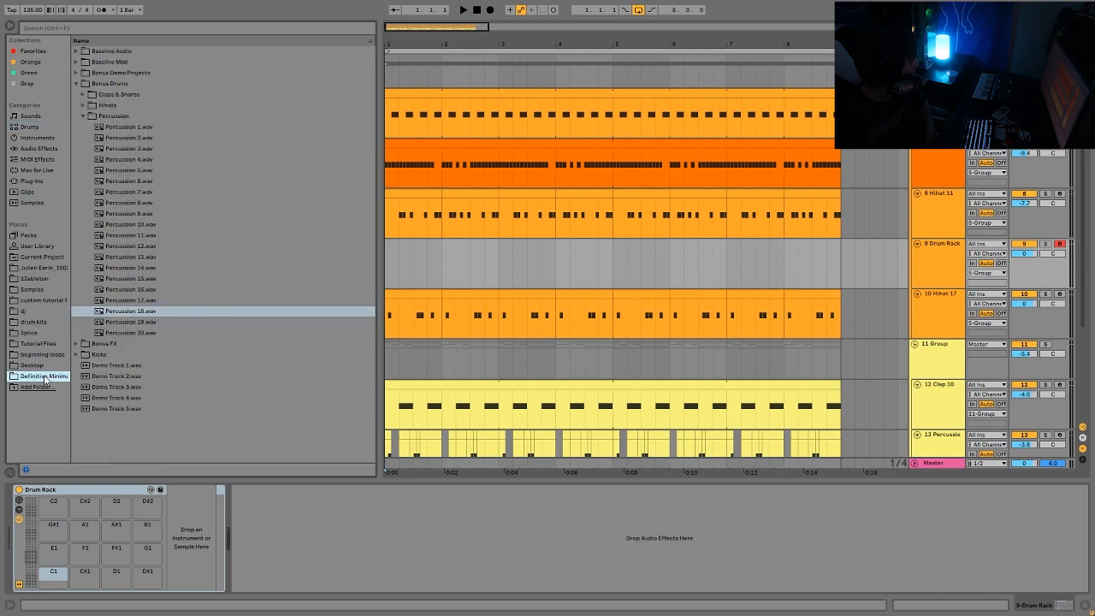
{"action": "left_click", "coordinate": [123, 314]}
{"action": "left_click", "coordinate": [131, 324]}
{"action": "left_click", "coordinate": [129, 314], "text": "shift"}
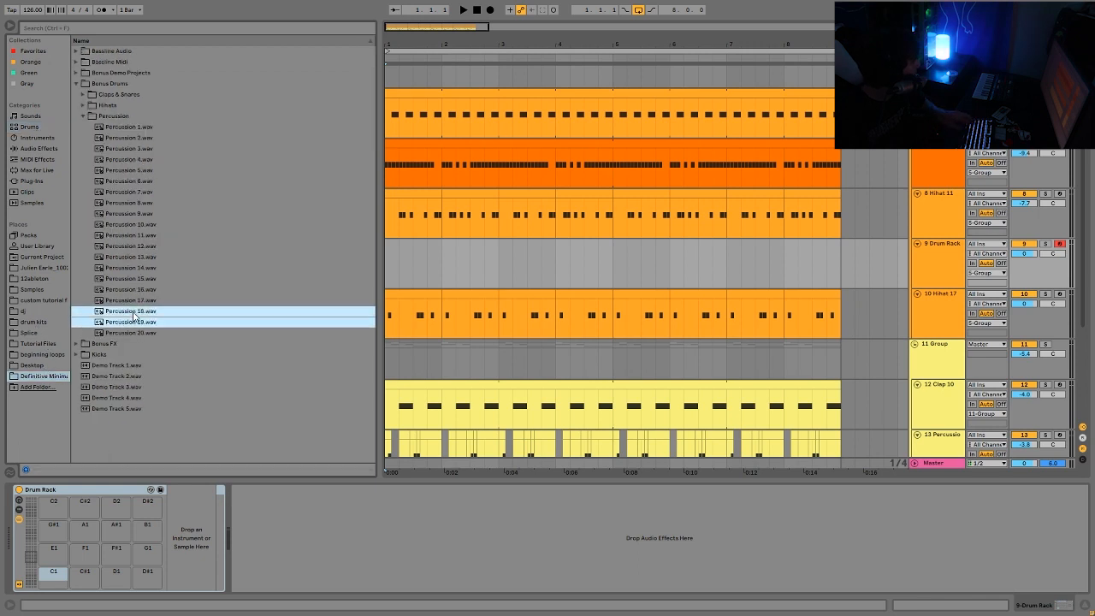
{"action": "left_click_drag", "start_coordinate": [127, 313], "coordinate": [53, 575]}
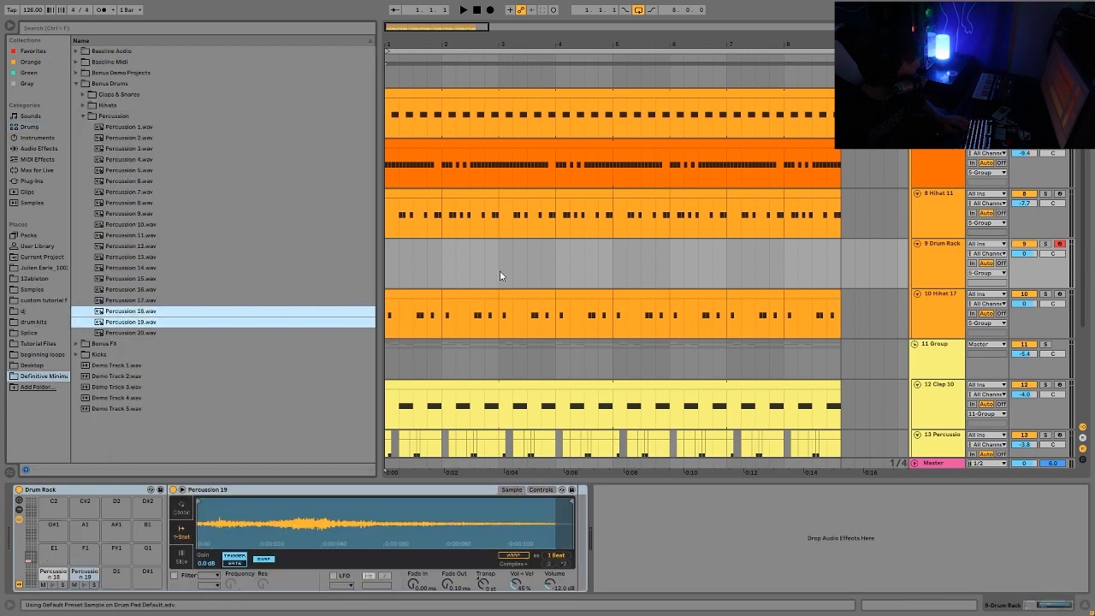
Create a two-bar MIDI clip on the Drum Rack track with Percussion 18 at 1.1.3 and Percussion 19 at 1.1.4
{"action": "left_click_drag", "start_coordinate": [506, 264], "coordinate": [366, 275]}
{"action": "key", "text": "ctrl+shift+m"}
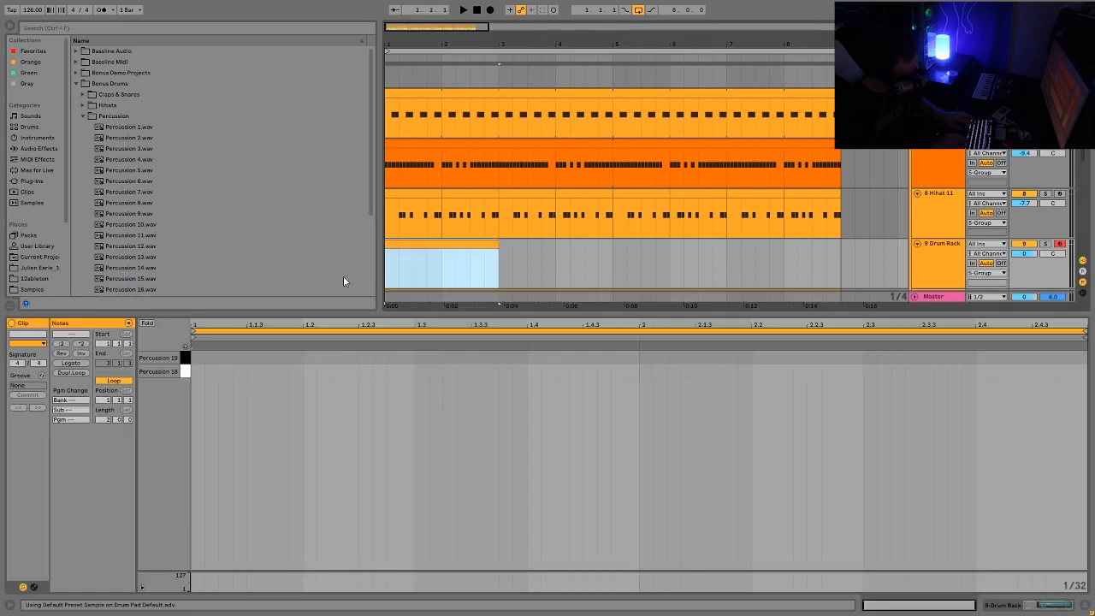
{"action": "double_click", "coordinate": [253, 372]}
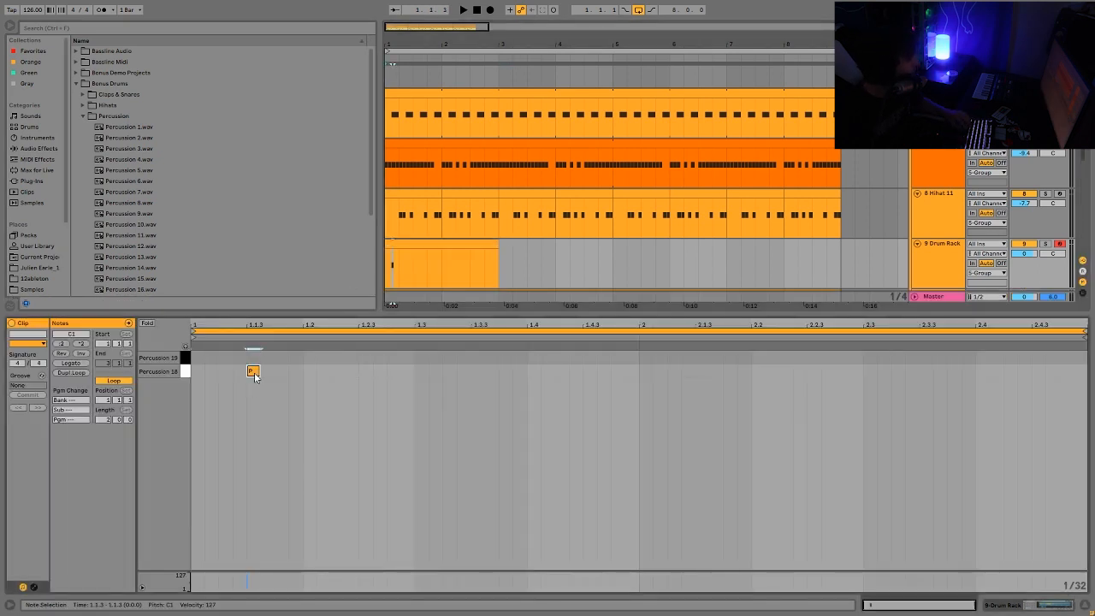
{"action": "key", "text": "ctrl+d"}
{"action": "key", "text": "Up"}
{"action": "key", "text": "space"}
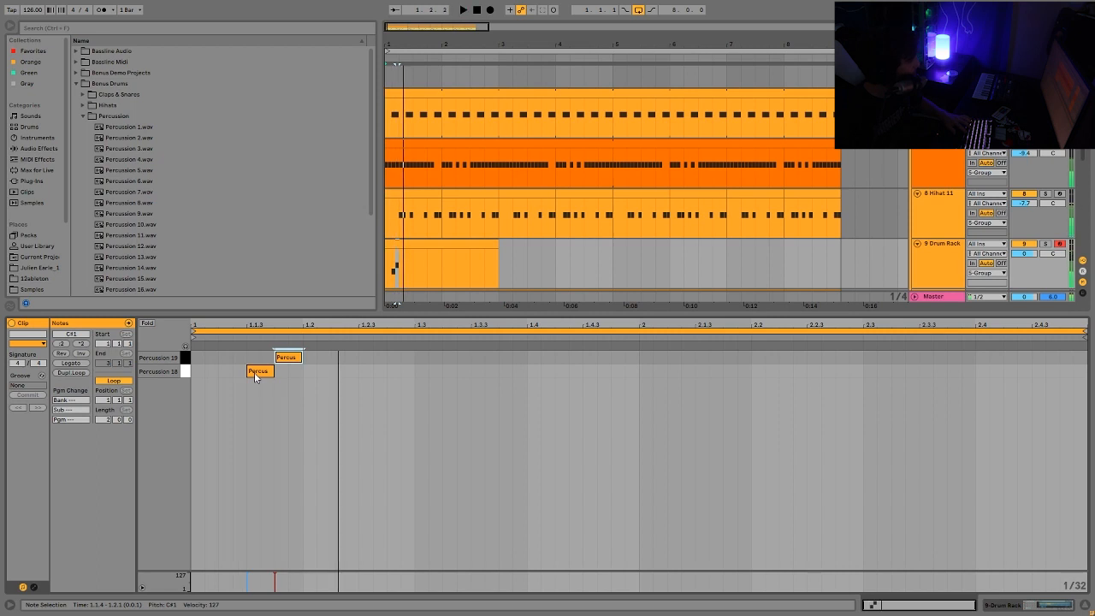
Continue the Percussion 19 line with two 1/32 notes from 1.2.1 and a 1/16 note at 1.2.2
{"action": "key", "text": "ctrl+d"}
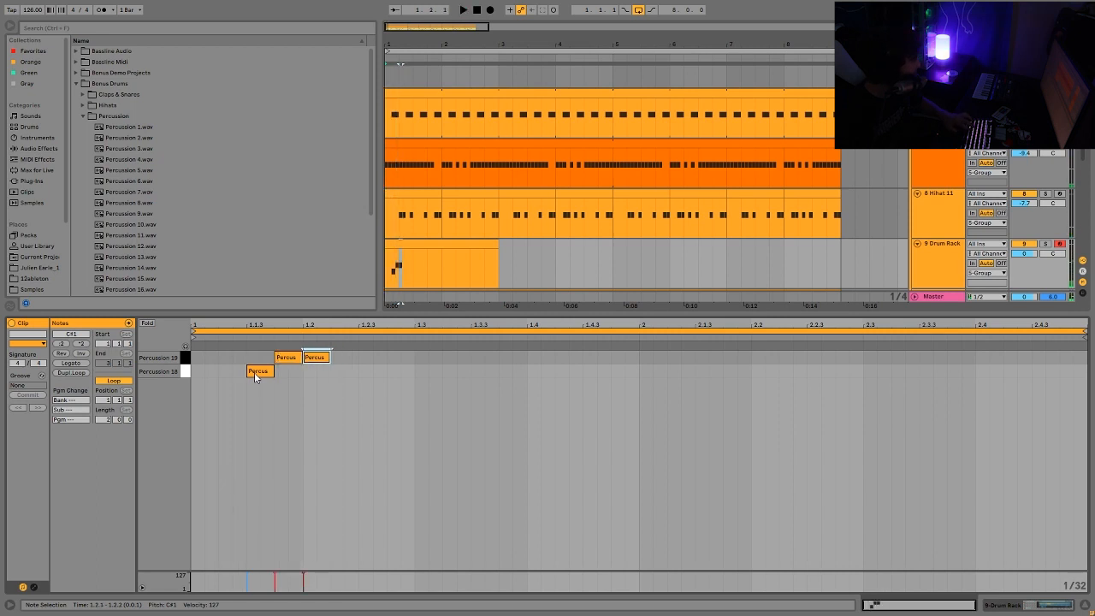
{"action": "key", "text": "shift+Left"}
{"action": "key", "text": "ctrl+d"}
{"action": "key", "text": "space"}
{"action": "key", "text": "ctrl+d"}
{"action": "key", "text": "shift+Right"}
{"action": "key", "text": "space"}
{"action": "key", "text": "space"}
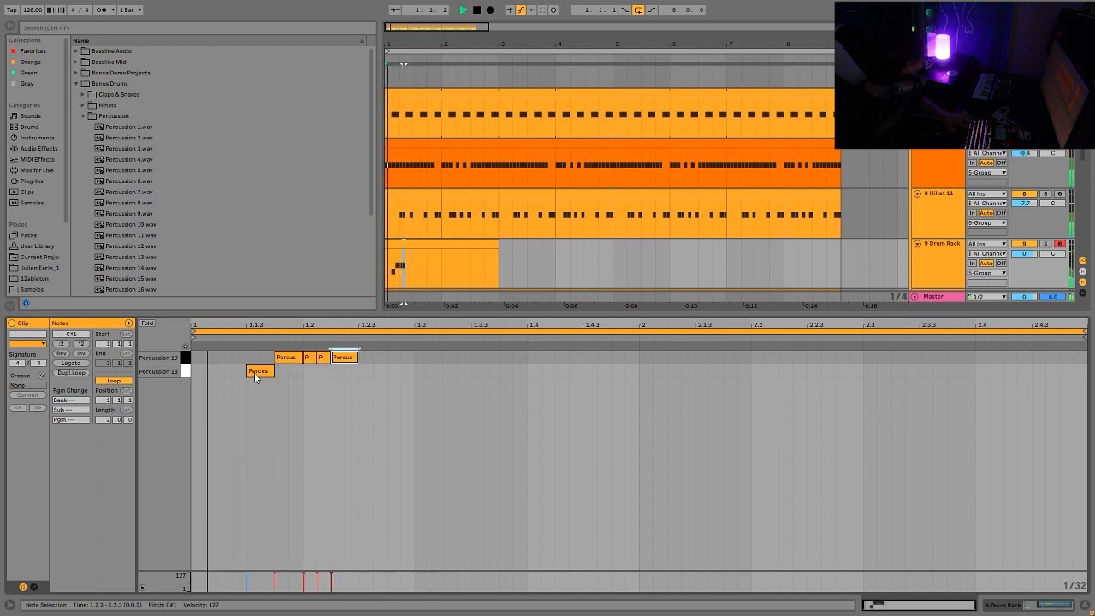
Move the 1.2.2 note down to Percussion 18 and add Percussion 19 notes at 1.2.3 and 1.2.4
{"action": "key", "text": "Down"}
{"action": "key", "text": "ctrl+d"}
{"action": "key", "text": "Up"}
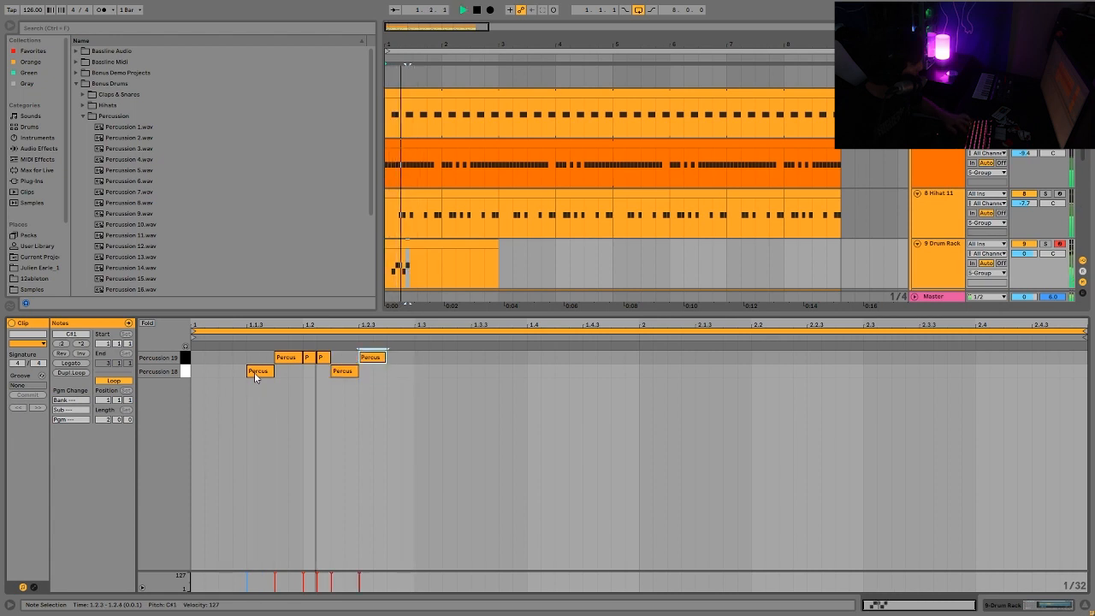
{"action": "key", "text": "ctrl+d"}
{"action": "key", "text": "Down"}
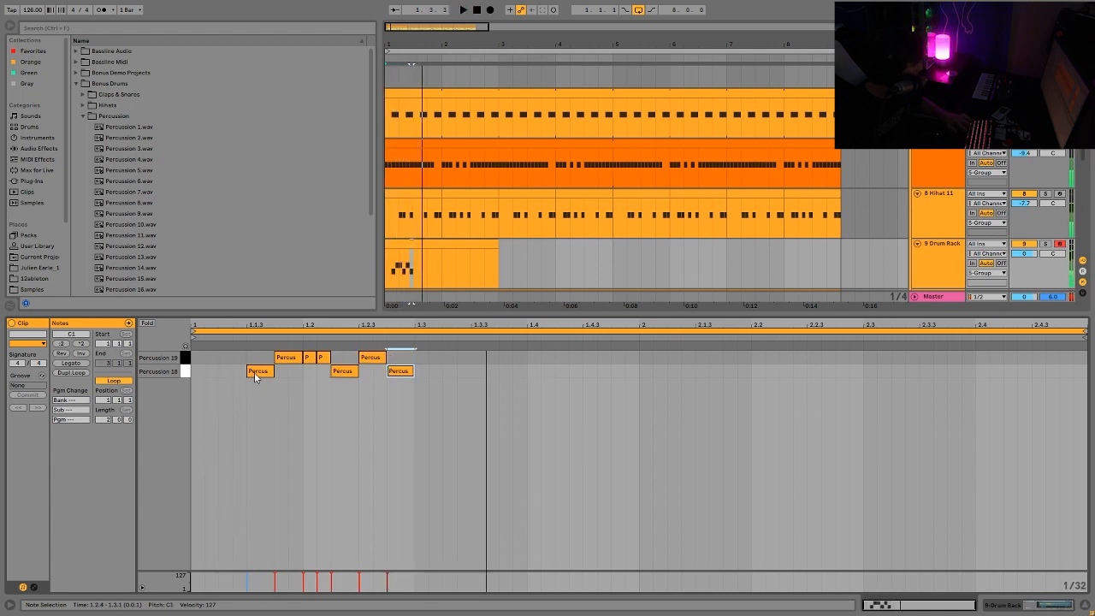
{"action": "key", "text": "Up"}
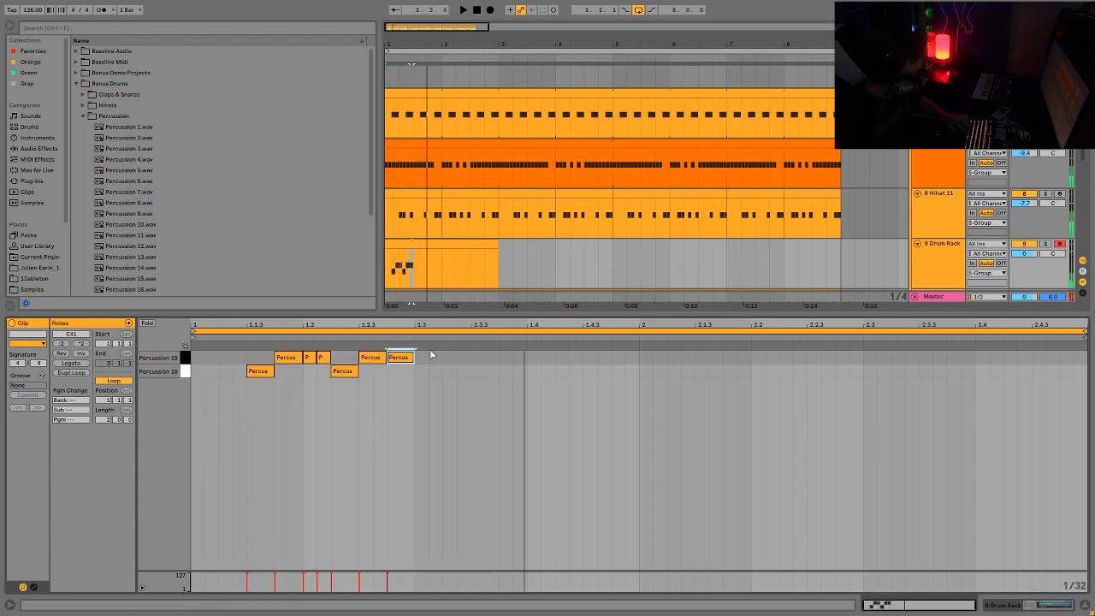
Duplicate the half-bar percussion pattern until it fills the two-bar clip
{"action": "key", "text": "ctrl+a"}
{"action": "key", "text": "ctrl+d"}
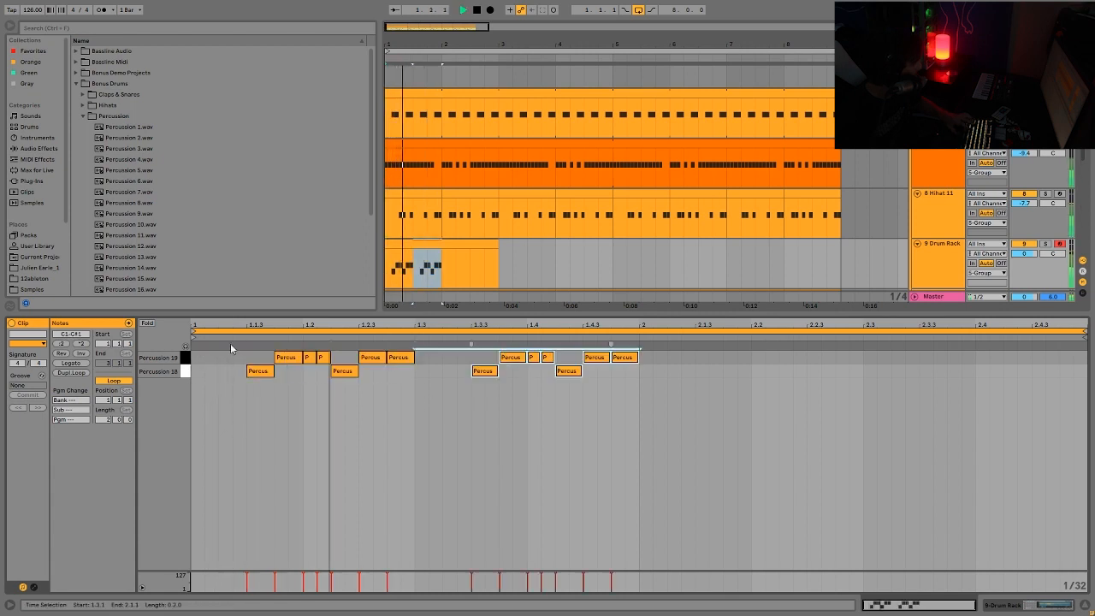
{"action": "key", "text": "ctrl+d"}
{"action": "key", "text": "ctrl+d"}
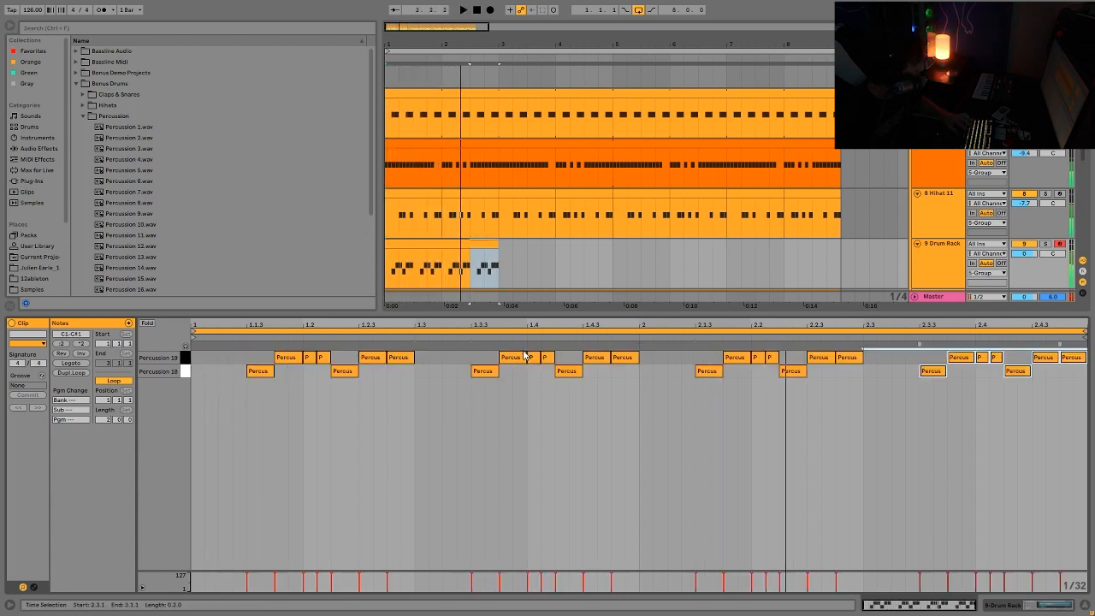
Delete the three Percussion 19 notes between 1.3.4 and 1.4.2 and move the Percussion 18 note from 1.3.3 to 1.3.4
{"action": "double_click", "coordinate": [521, 361]}
{"action": "double_click", "coordinate": [532, 358]}
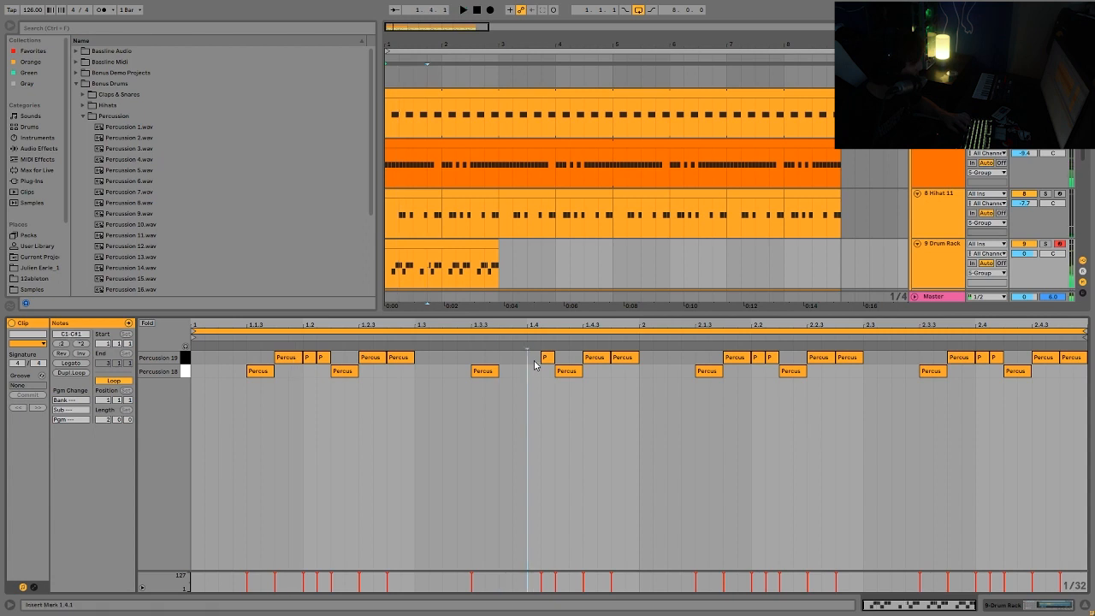
{"action": "key", "text": "space"}
{"action": "left_click_drag", "start_coordinate": [491, 371], "coordinate": [518, 373]}
{"action": "key", "text": "space"}
Replace the notes in bar 2 with a copy of the edited bar 1 pattern, aligned to start at 2.1.3
{"action": "left_click_drag", "start_coordinate": [681, 381], "coordinate": [1084, 349]}
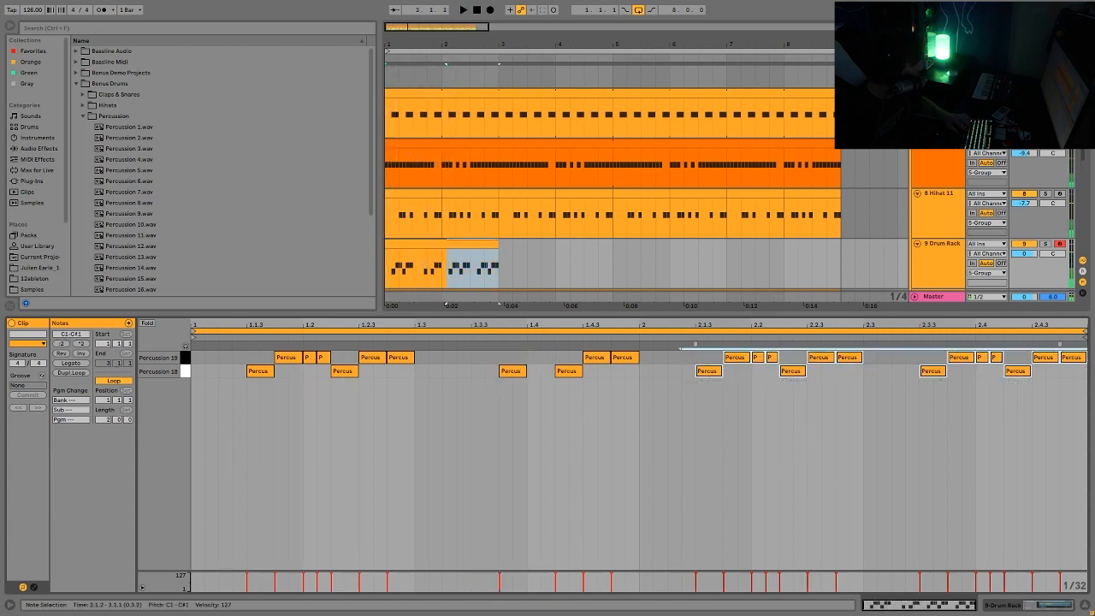
{"action": "key", "text": "Delete"}
{"action": "key", "text": "ctrl+a"}
{"action": "key", "text": "ctrl+d"}
{"action": "key", "text": "Right"}
{"action": "key", "text": "Right"}
{"action": "key", "text": "Right"}
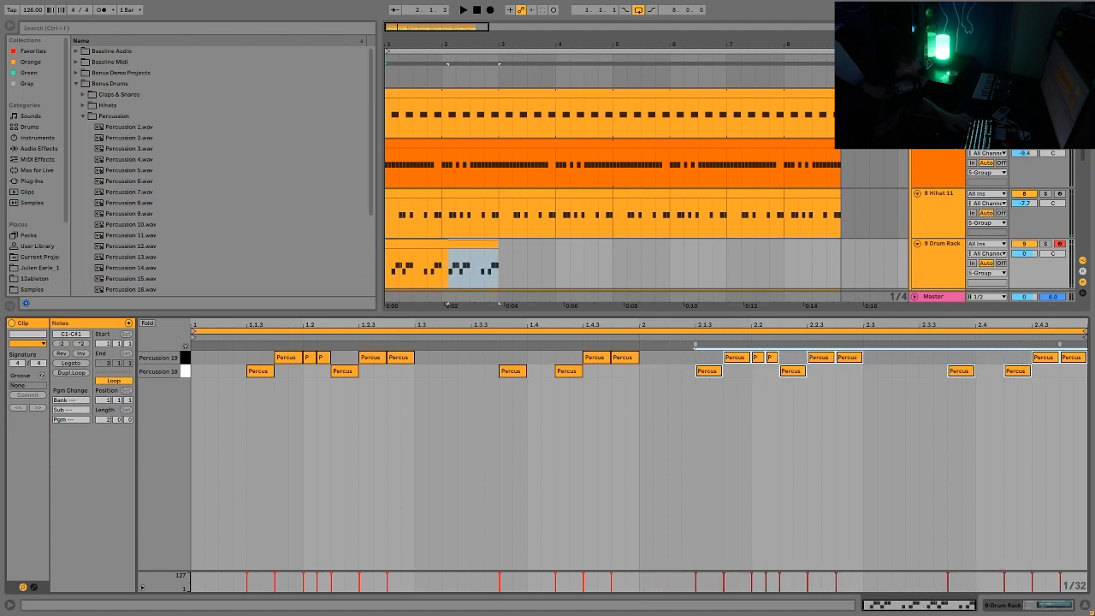
Extend the looped Drum Rack clip through bar 8 and set the track's volume to -9.7 dB during playback
{"action": "key", "text": "space"}
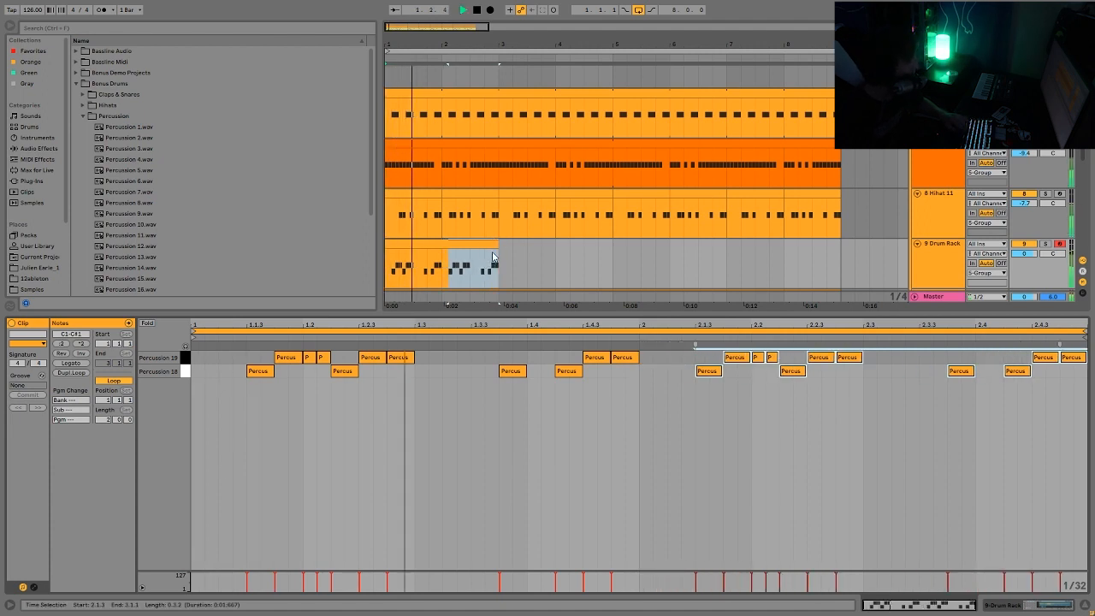
{"action": "left_click_drag", "start_coordinate": [499, 262], "coordinate": [842, 257]}
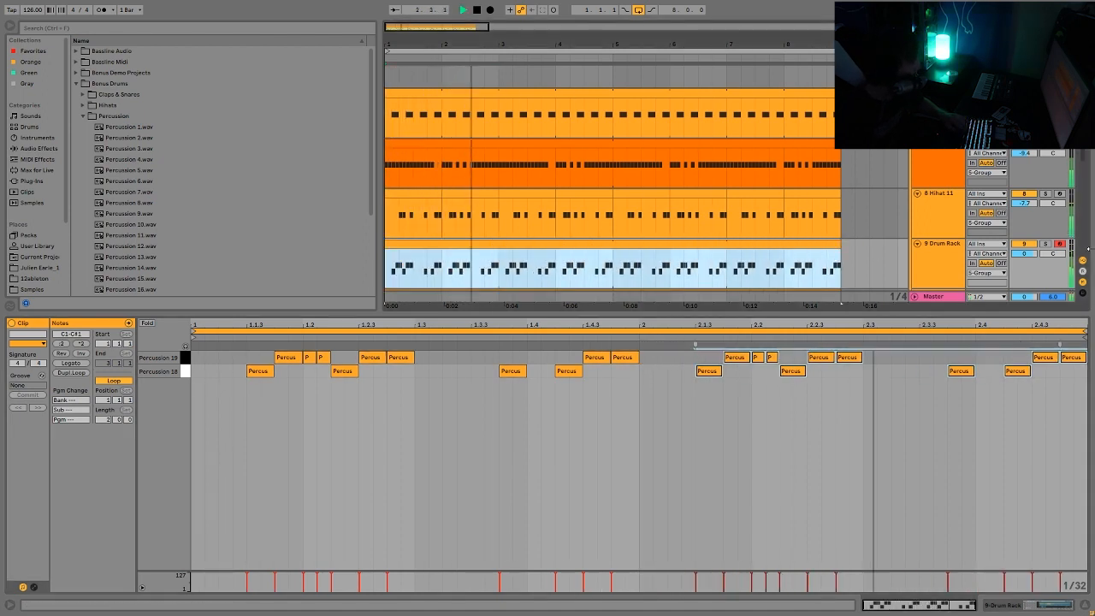
{"action": "left_click", "coordinate": [938, 256]}
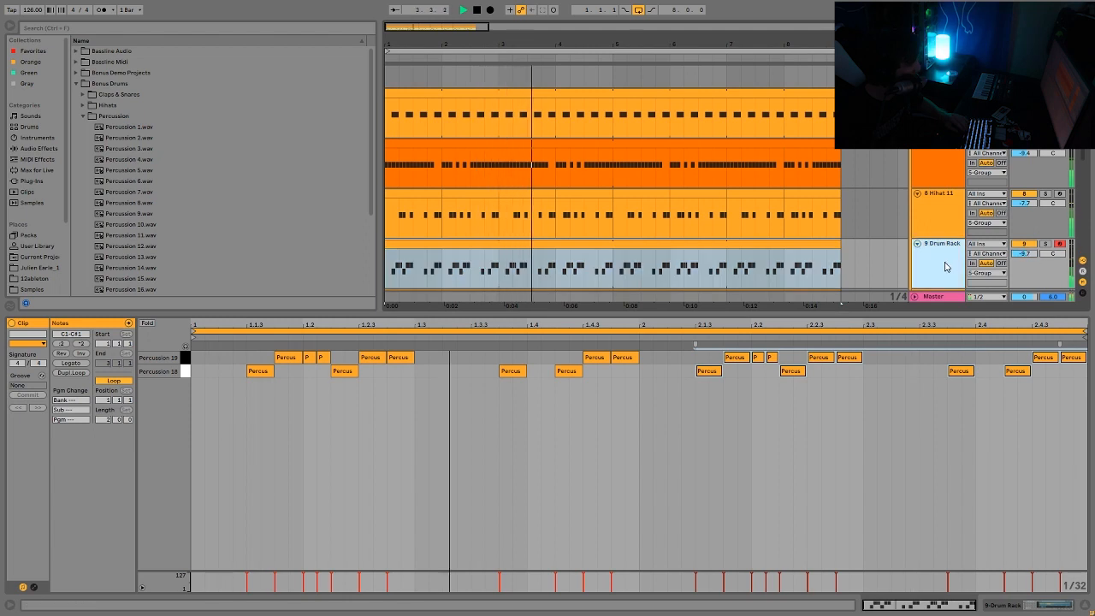
{"action": "left_click", "coordinate": [941, 353]}
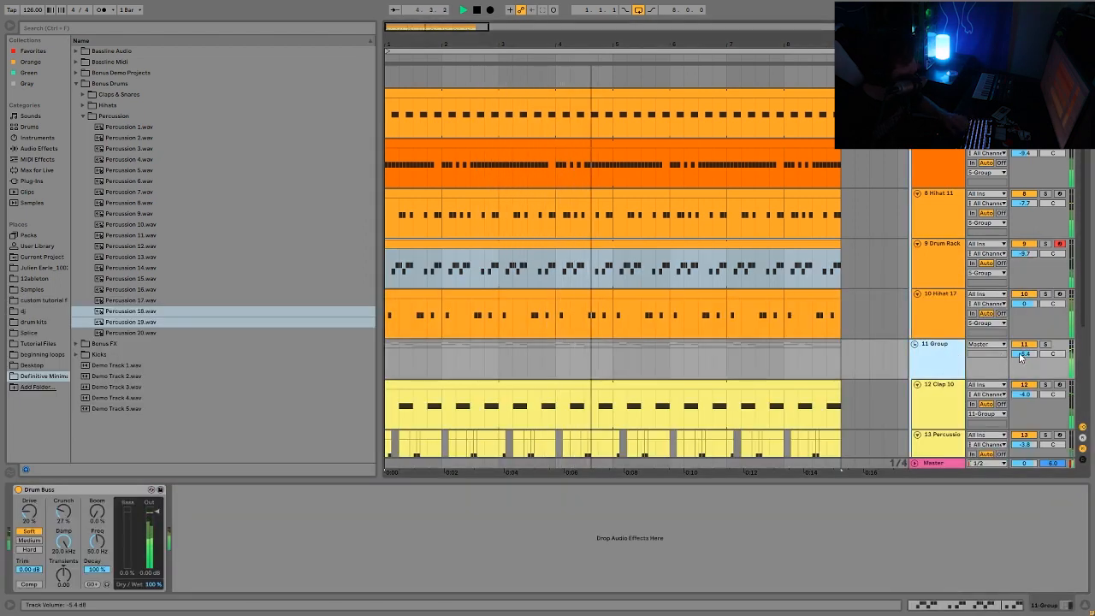
{"action": "left_click_drag", "start_coordinate": [1083, 305], "coordinate": [1085, 154]}
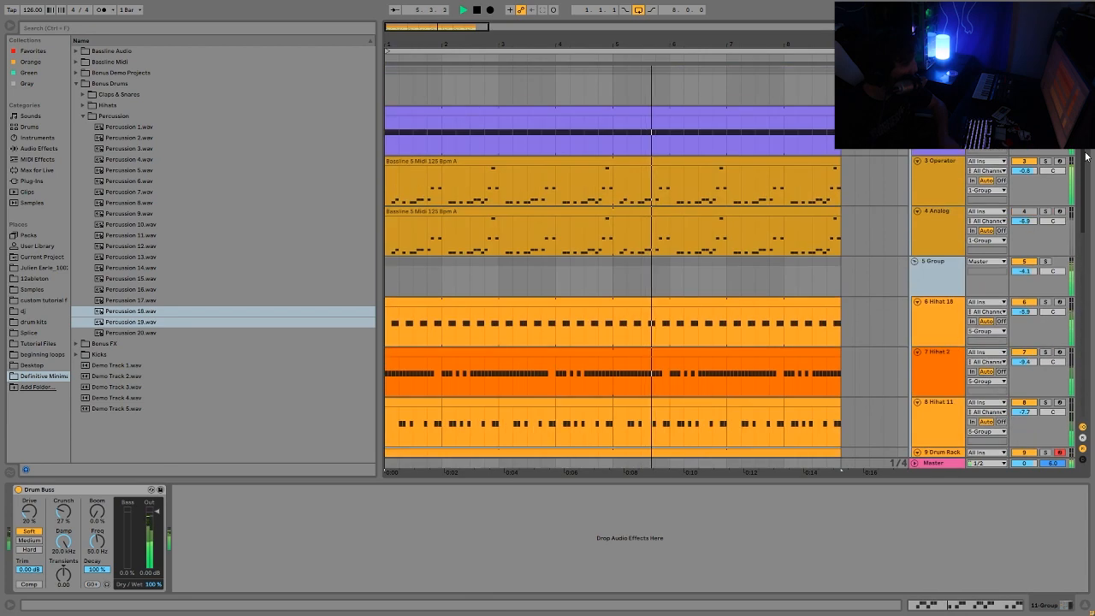
Insert a new MIDI track directly below the Clap 10 track
{"action": "left_click", "coordinate": [938, 84]}
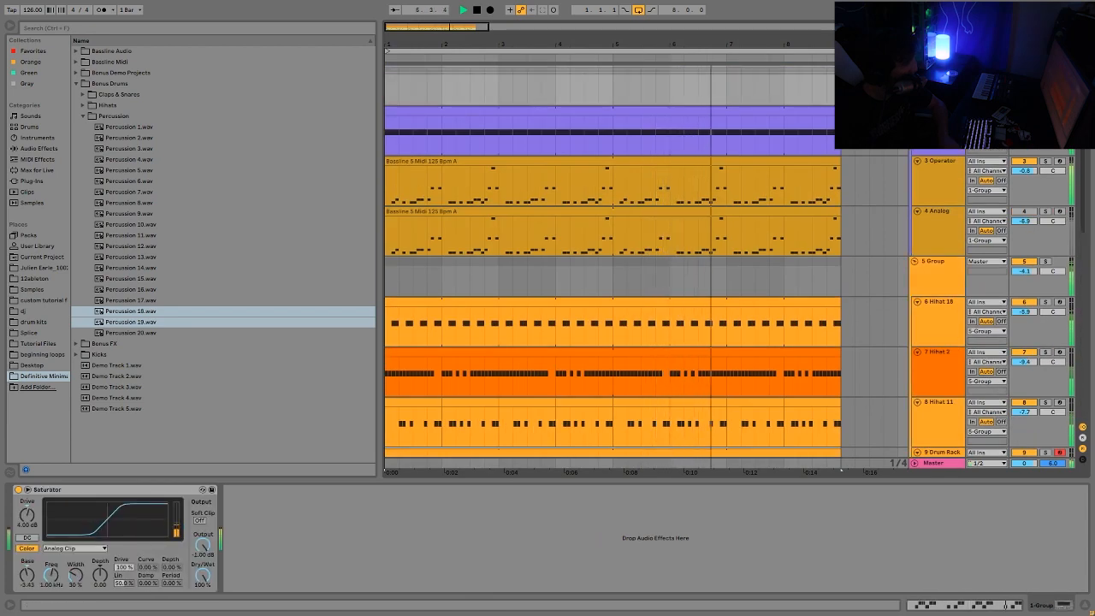
{"action": "scroll", "coordinate": [1090, 206], "scroll_direction": "down", "scroll_amount": 3}
{"action": "scroll", "coordinate": [959, 343], "scroll_direction": "down", "scroll_amount": 3}
{"action": "left_click", "coordinate": [956, 334]}
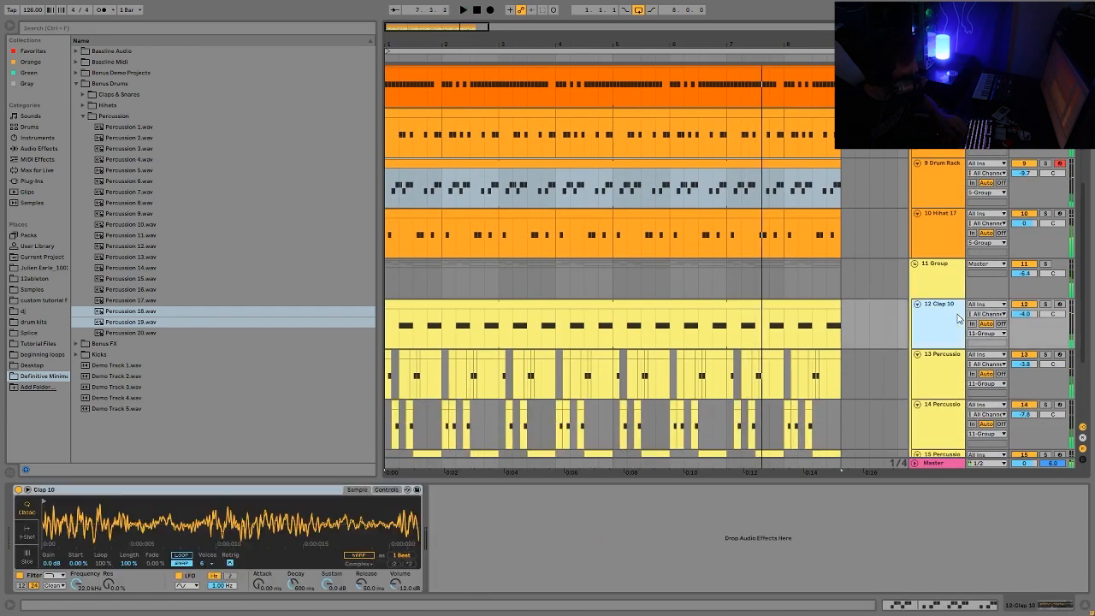
{"action": "scroll", "coordinate": [960, 344], "scroll_direction": "down", "scroll_amount": 2}
{"action": "key", "text": "ctrl+shift+t"}
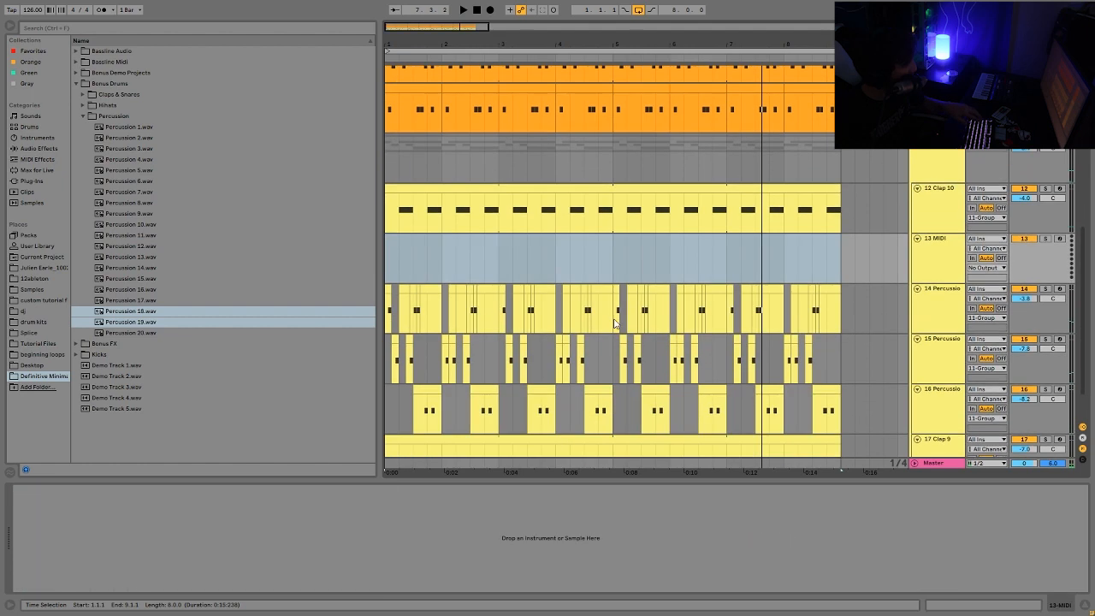
Audition the neighbouring percussion samples and load Percussion 16.wav onto the new MIDI track
{"action": "left_click", "coordinate": [156, 292]}
{"action": "key", "text": "Up"}
{"action": "key", "text": "Up"}
{"action": "key", "text": "Down"}
{"action": "key", "text": "Down"}
{"action": "key", "text": "Return"}
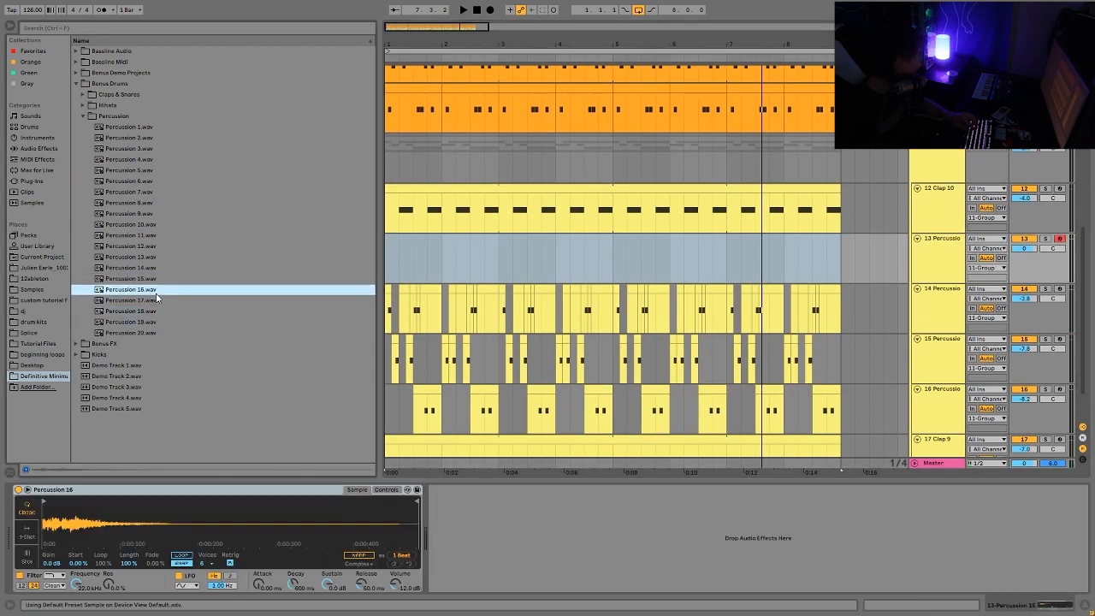
Create an empty four-bar MIDI clip at bar 1 on the Percussion 16 track and start playback
{"action": "left_click_drag", "start_coordinate": [617, 259], "coordinate": [386, 265]}
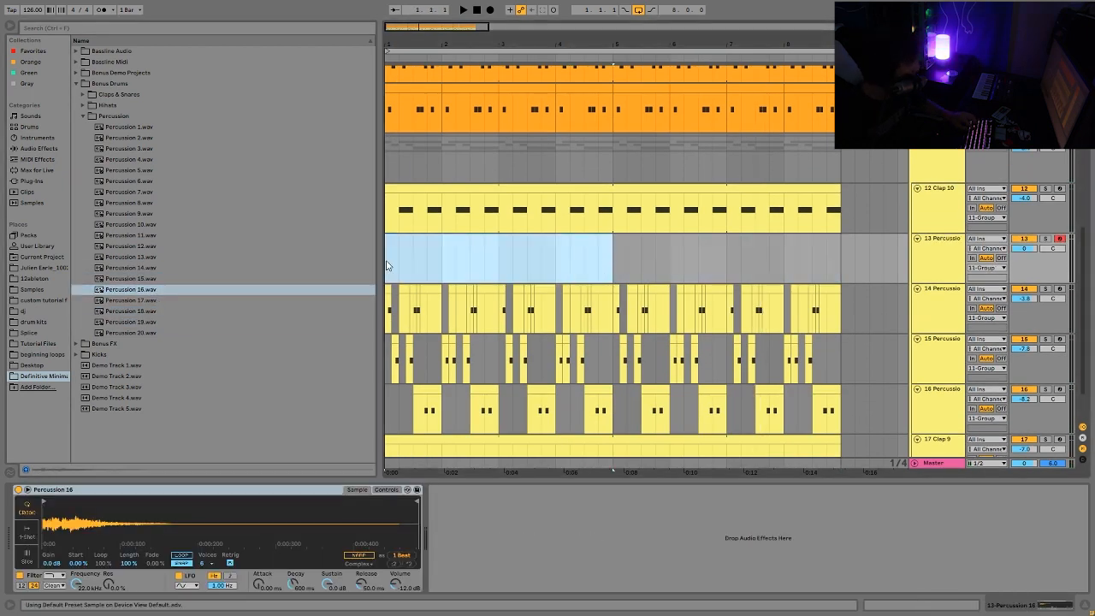
{"action": "key", "text": "ctrl+shift+m"}
{"action": "key", "text": "space"}
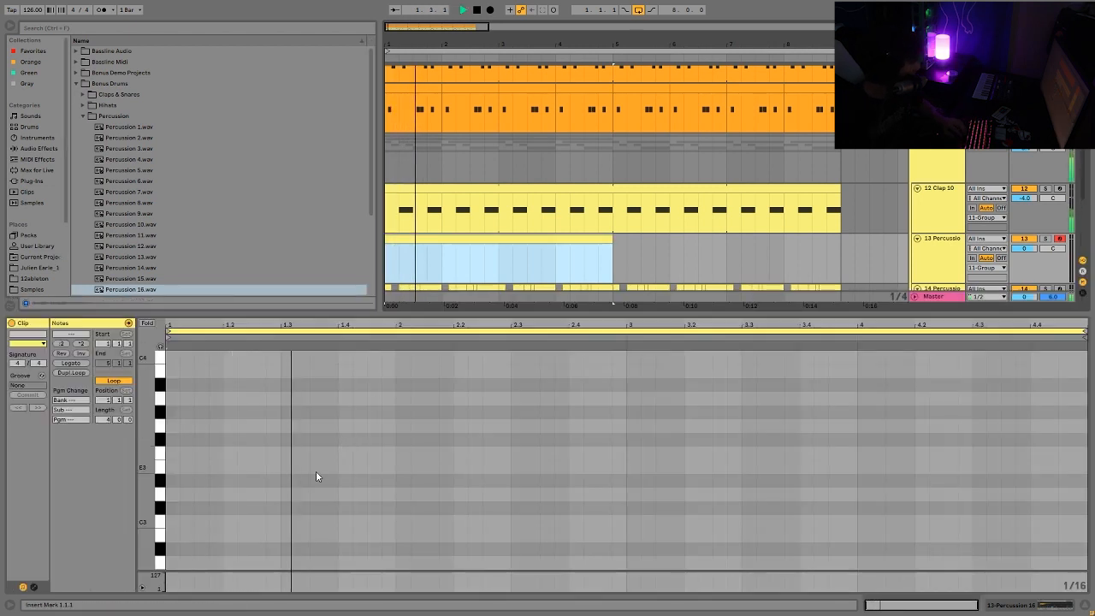
Add three sixteenth C3 notes in bar 1 of the Percussion 16 clip, at 1.3.3, 1.4.2 and 1.4.4
{"action": "double_click", "coordinate": [316, 522]}
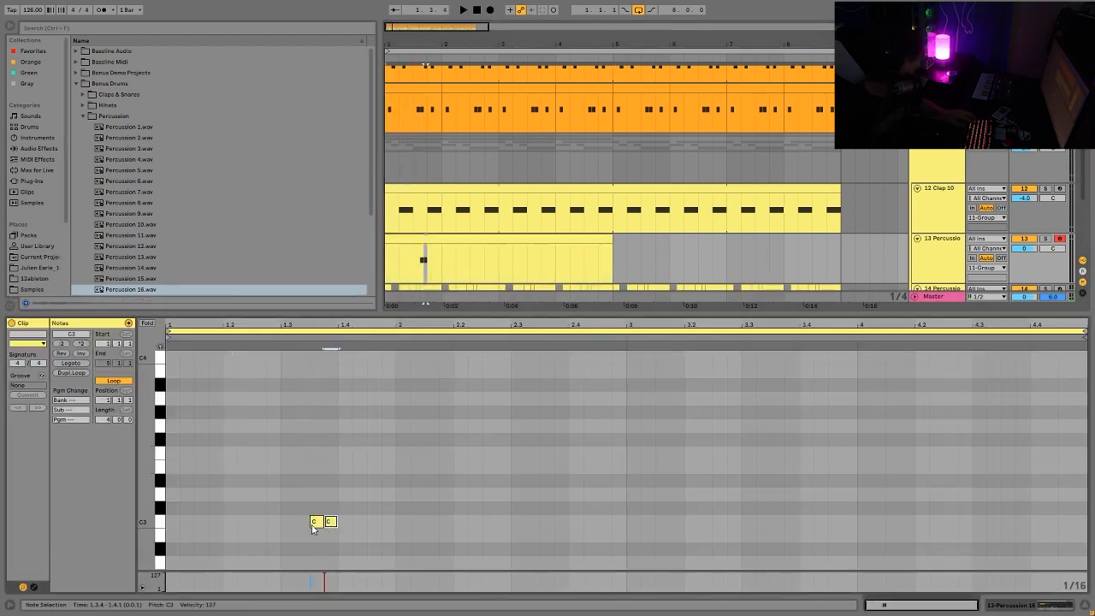
{"action": "key", "text": "Right"}
{"action": "key", "text": "Right"}
{"action": "key", "text": "space"}
{"action": "key", "text": "ctrl+d"}
{"action": "key", "text": "Right"}
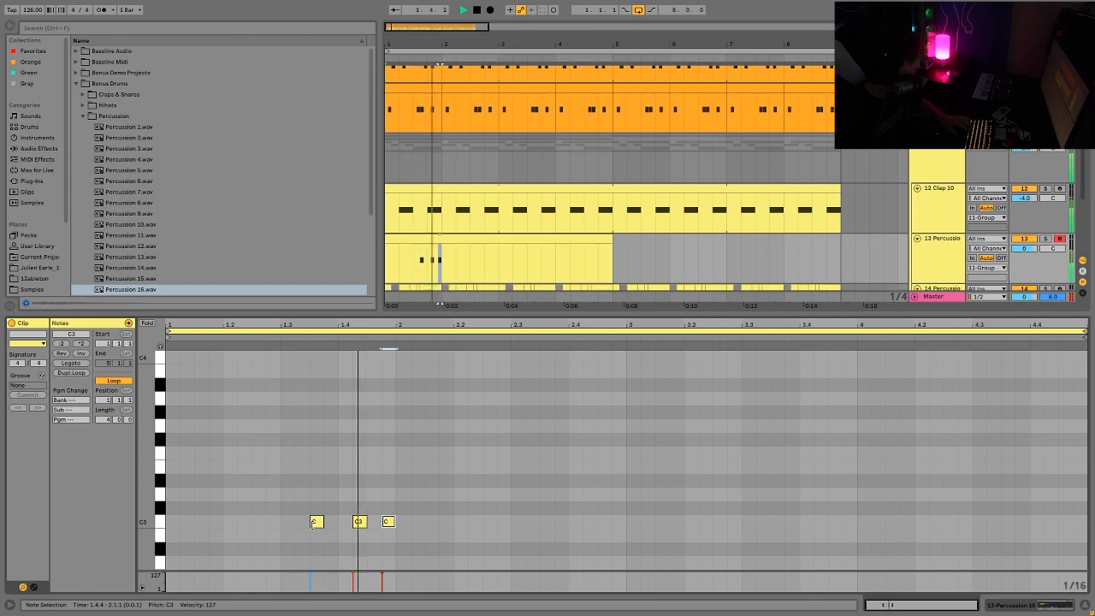
Copy the Percussion 16 pattern into bar 2, arrange its notes at 2.3.3, 2.4.2 and 2.4.3, and play the loop
{"action": "left_click_drag", "start_coordinate": [326, 505], "coordinate": [546, 542]}
{"action": "key", "text": "ctrl+d"}
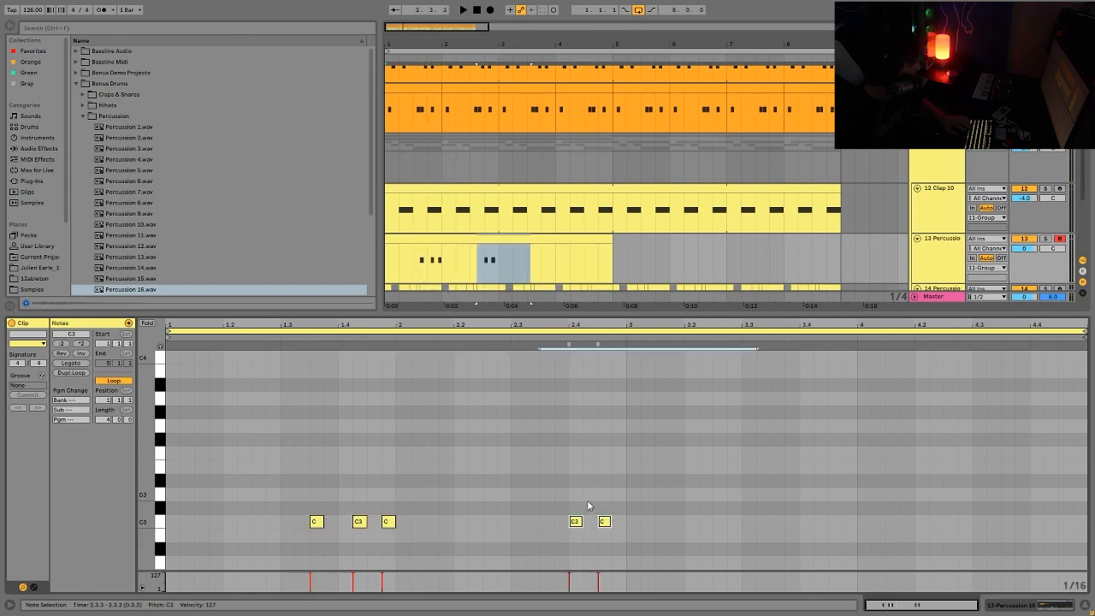
{"action": "key", "text": "Left"}
{"action": "key", "text": "Left"}
{"action": "left_click_drag", "start_coordinate": [587, 502], "coordinate": [580, 531]}
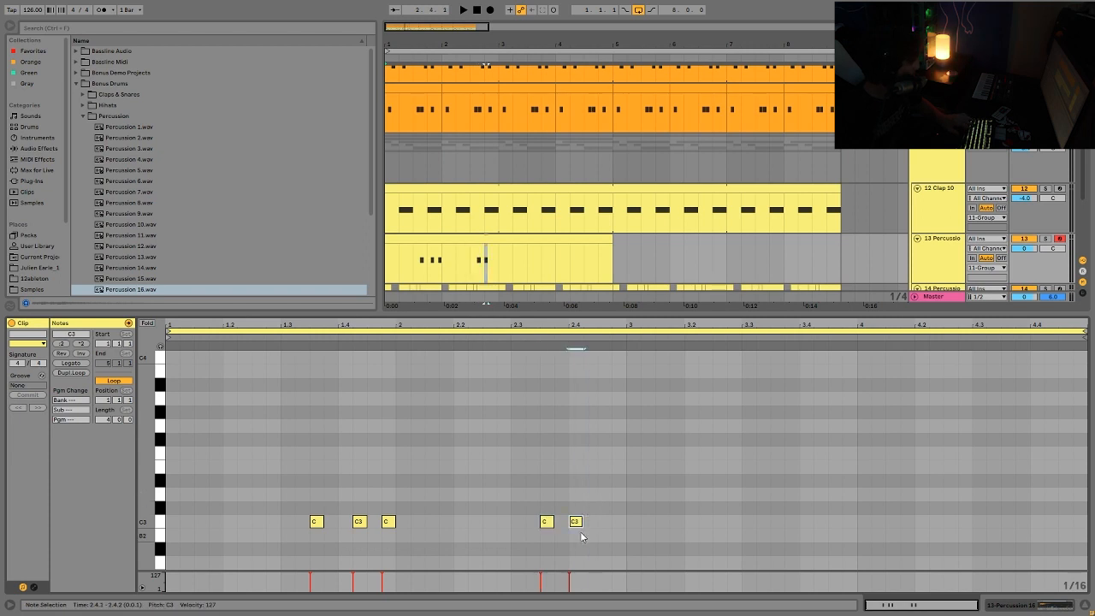
{"action": "key", "text": "Right"}
{"action": "key", "text": "ctrl+d"}
{"action": "key", "text": "space"}
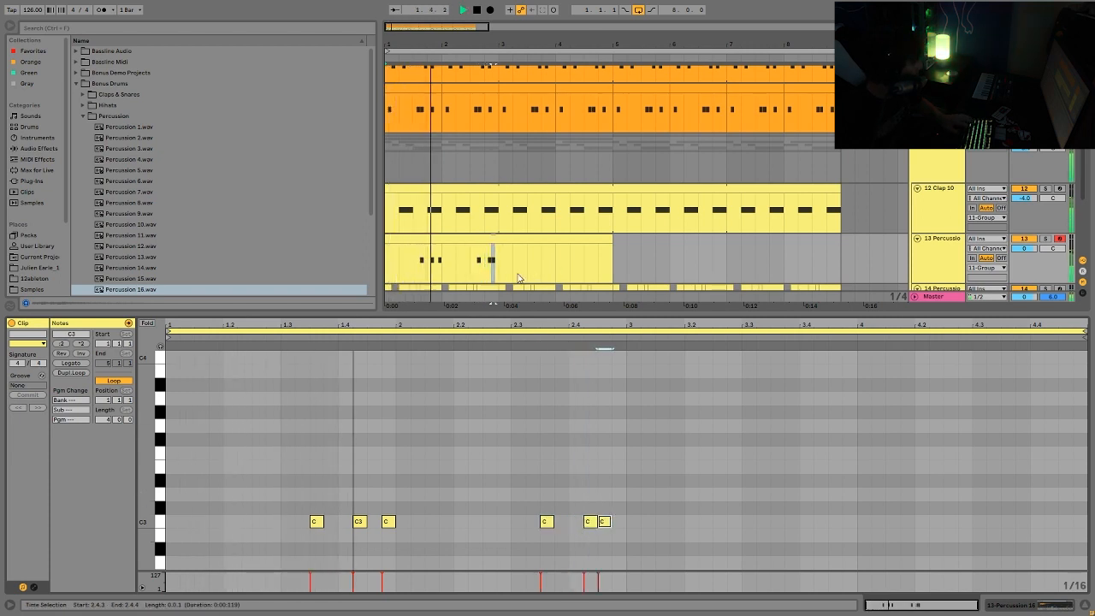
Duplicate the first two bars of the Percussion 16 pattern until it fills all eight bars
{"action": "left_click_drag", "start_coordinate": [501, 272], "coordinate": [389, 264]}
{"action": "key", "text": "ctrl+d"}
{"action": "key", "text": "ctrl+d"}
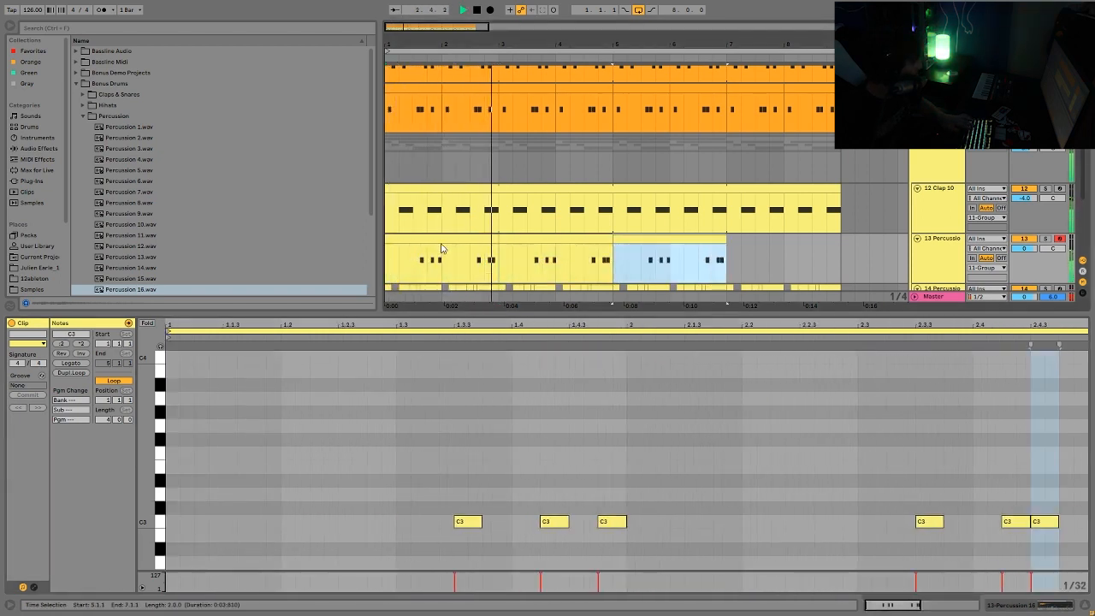
{"action": "key", "text": "ctrl+d"}
{"action": "left_click", "coordinate": [442, 241]}
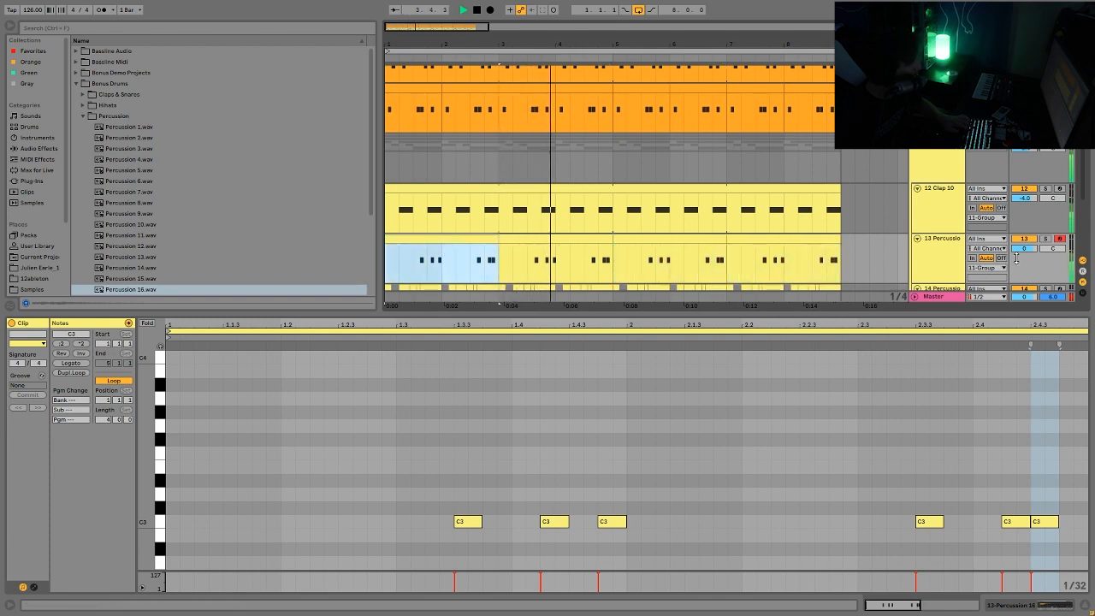
Set the hi-hat group's volume to -5.1 dB and the clap and percussion group's volume to -7.4 dB
{"action": "double_click", "coordinate": [948, 255]}
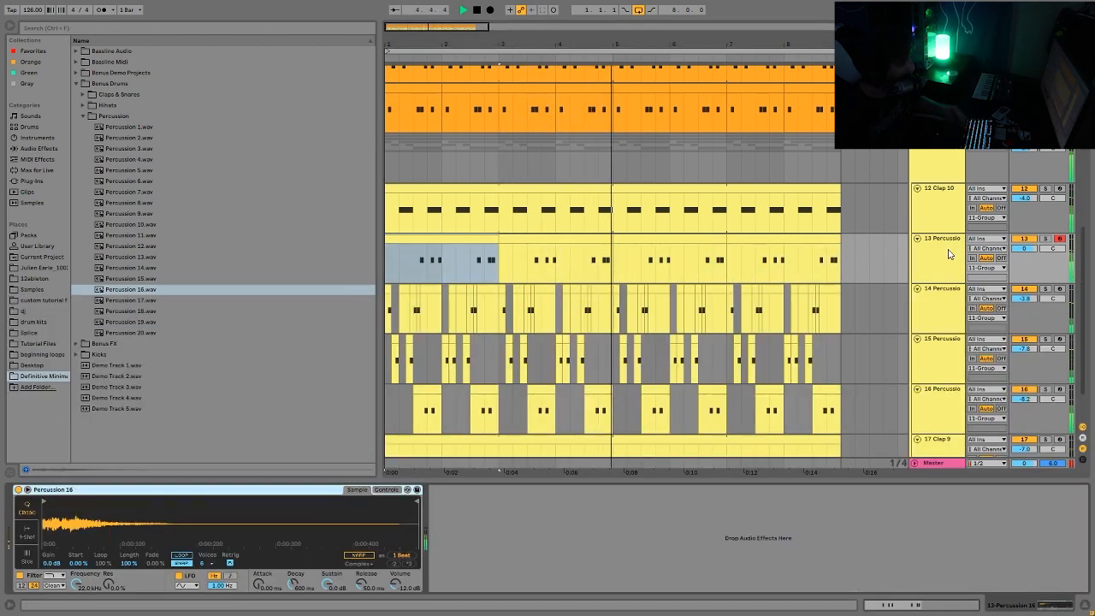
{"action": "left_click", "coordinate": [947, 164]}
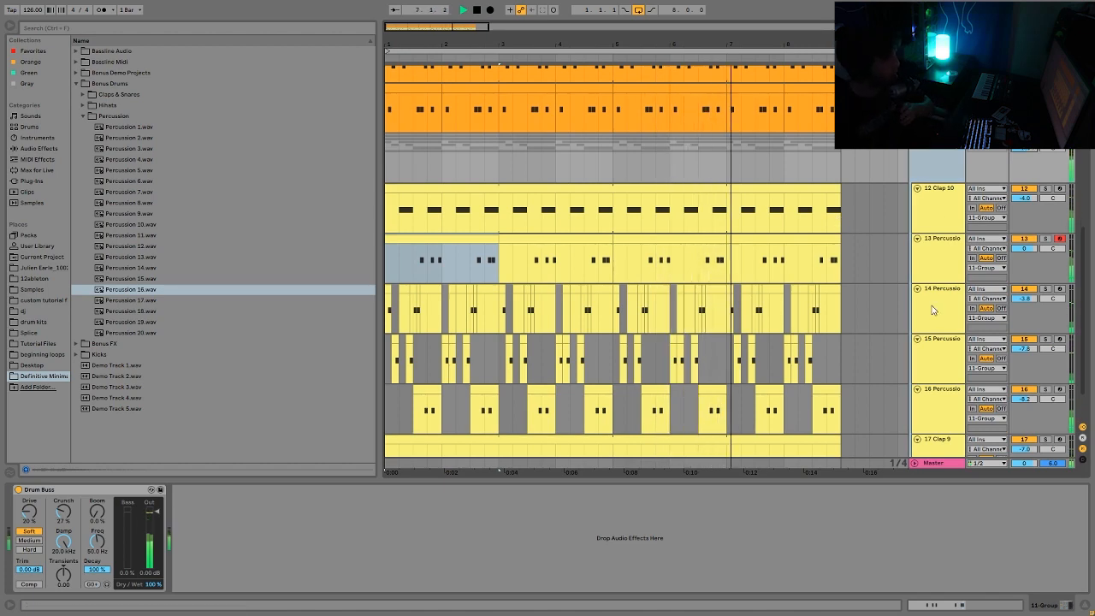
{"action": "scroll", "coordinate": [921, 321], "scroll_direction": "down", "scroll_amount": 1}
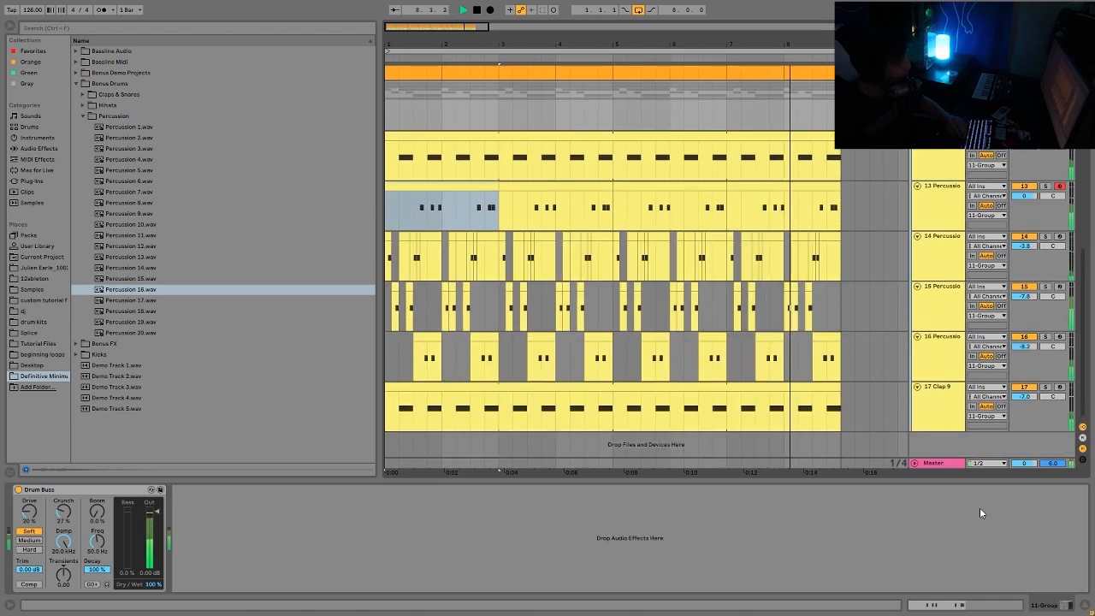
{"action": "scroll", "coordinate": [953, 169], "scroll_direction": "up", "scroll_amount": 3}
Fold all tracks inside the clap and percussion group to minimum height
{"action": "left_click", "coordinate": [937, 281]}
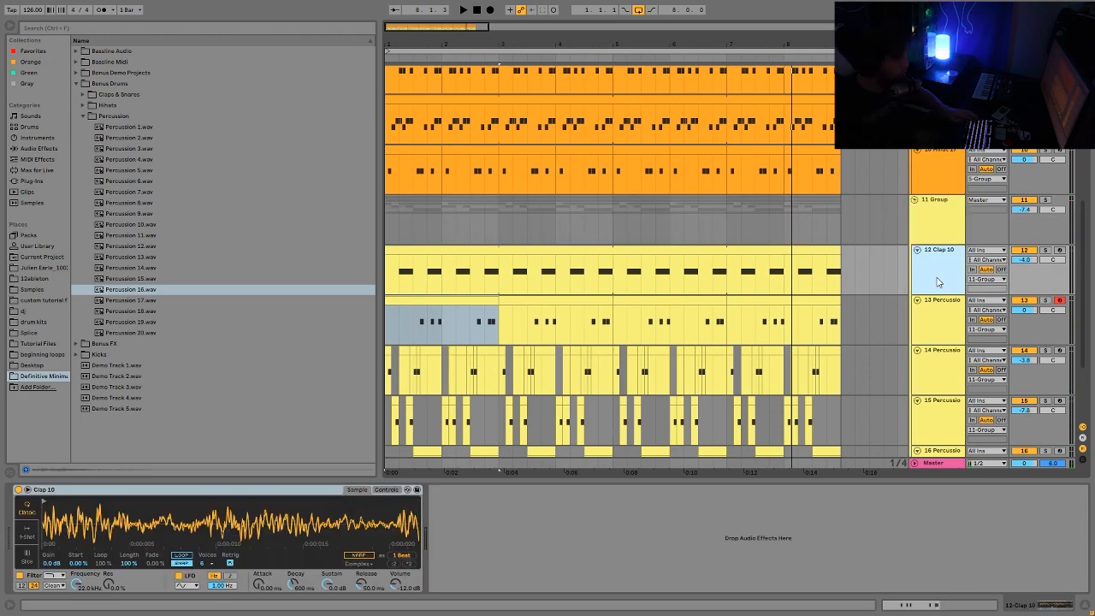
{"action": "key", "text": "ctrl+a"}
{"action": "key", "text": "u"}
Fold all tracks inside the hi-hat group, including the Drum Rack, to minimum height
{"action": "key", "text": "Up"}
{"action": "key", "text": "Up"}
{"action": "key", "text": "Up"}
{"action": "key", "text": "Up"}
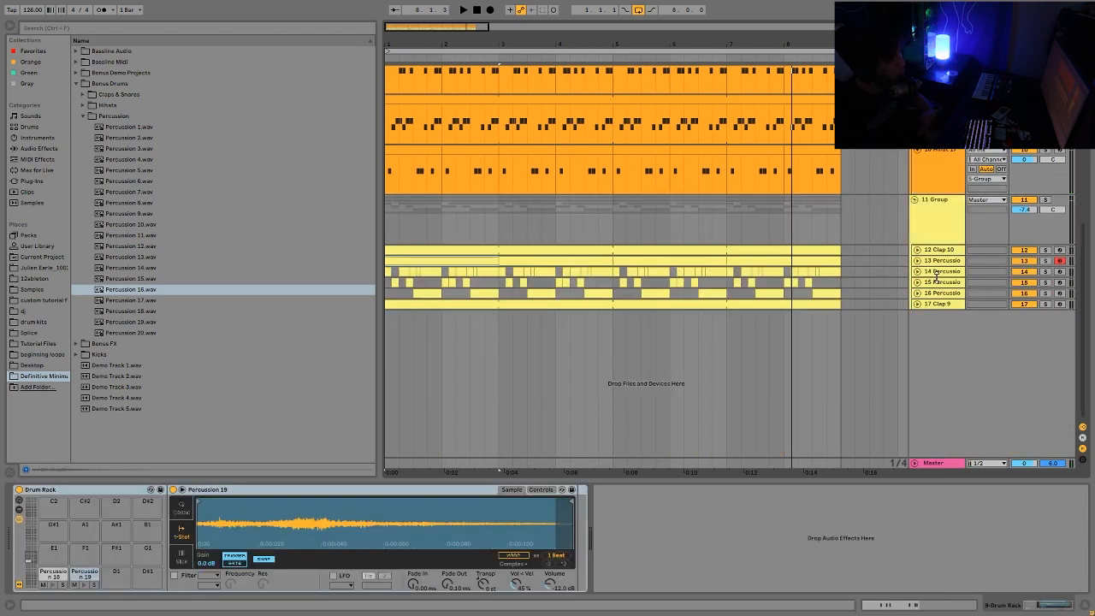
{"action": "key", "text": "ctrl+a"}
{"action": "key", "text": "u"}
Fold the kick, Operator and Analog tracks inside the first group to minimum height
{"action": "key", "text": "Up"}
{"action": "key", "text": "Up"}
{"action": "key", "text": "Up"}
{"action": "key", "text": "Up"}
{"action": "key", "text": "Up"}
{"action": "key", "text": "Up"}
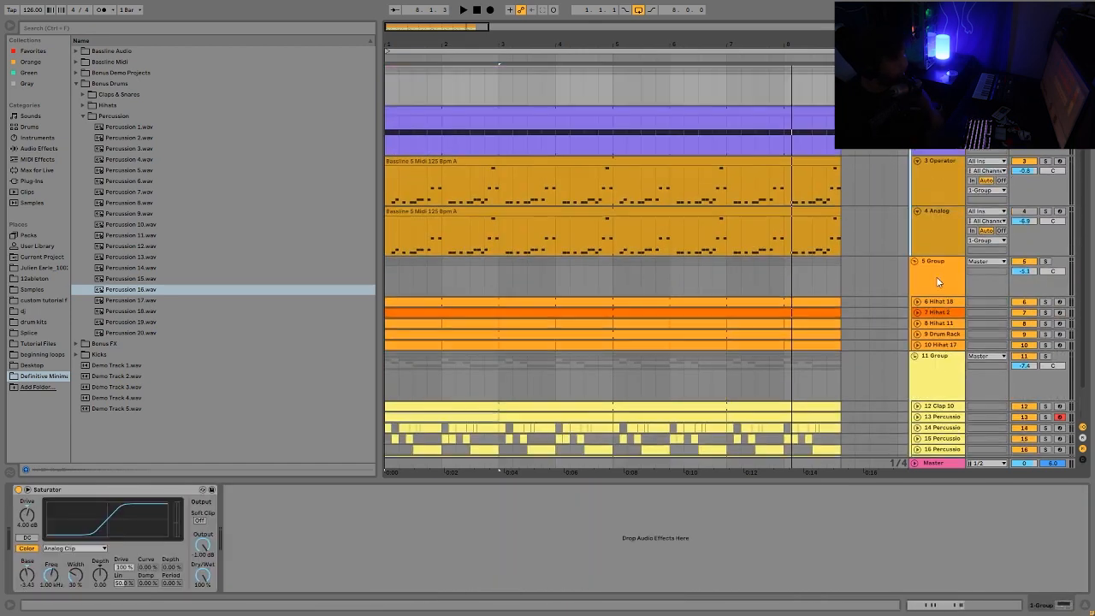
{"action": "key", "text": "Down"}
{"action": "key", "text": "ctrl+a"}
{"action": "key", "text": "u"}
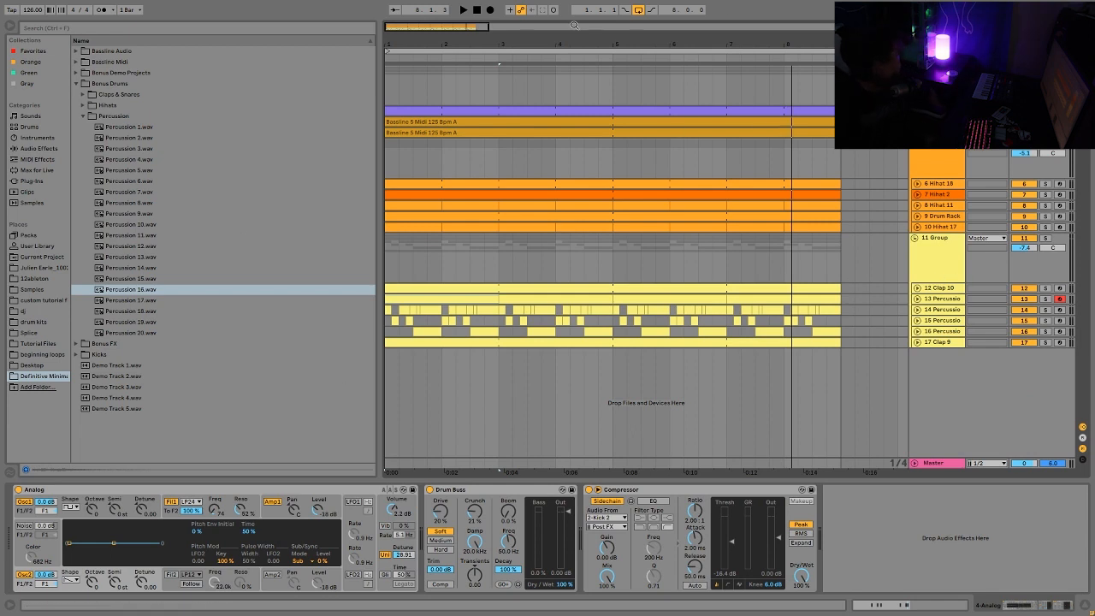
Play back the full loop and listen to the kick and bass group on its own
{"action": "key", "text": "space"}
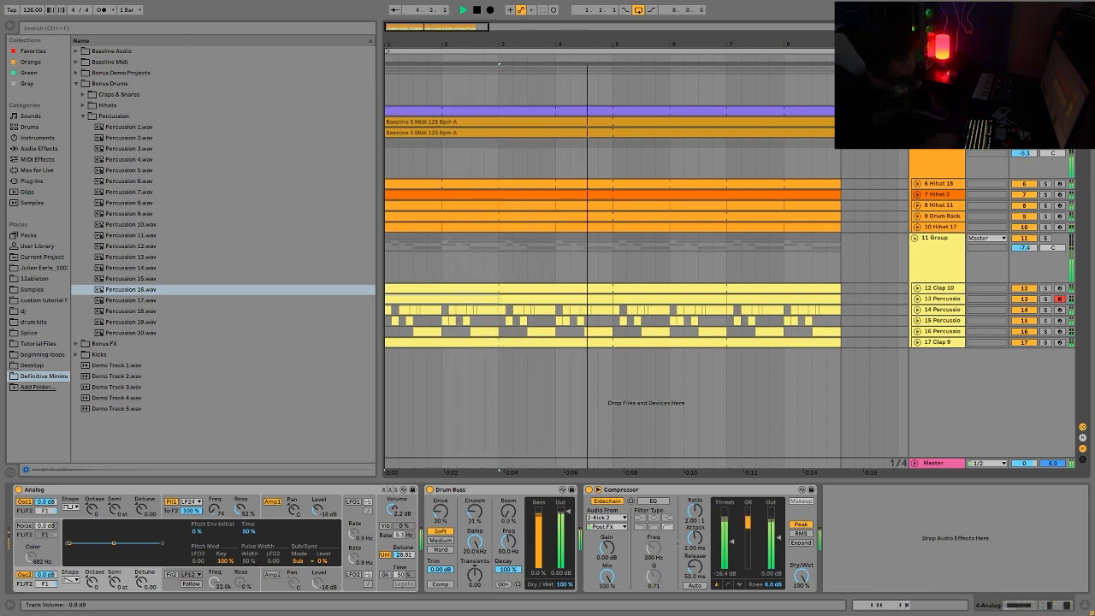
{"action": "key", "text": "space"}
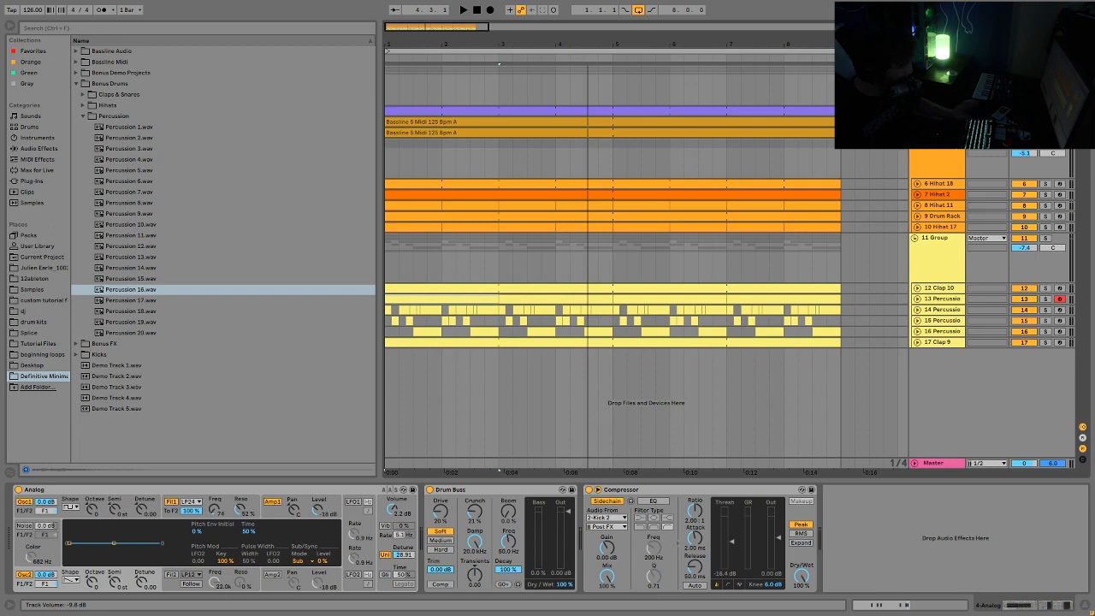
{"action": "left_click", "coordinate": [937, 71]}
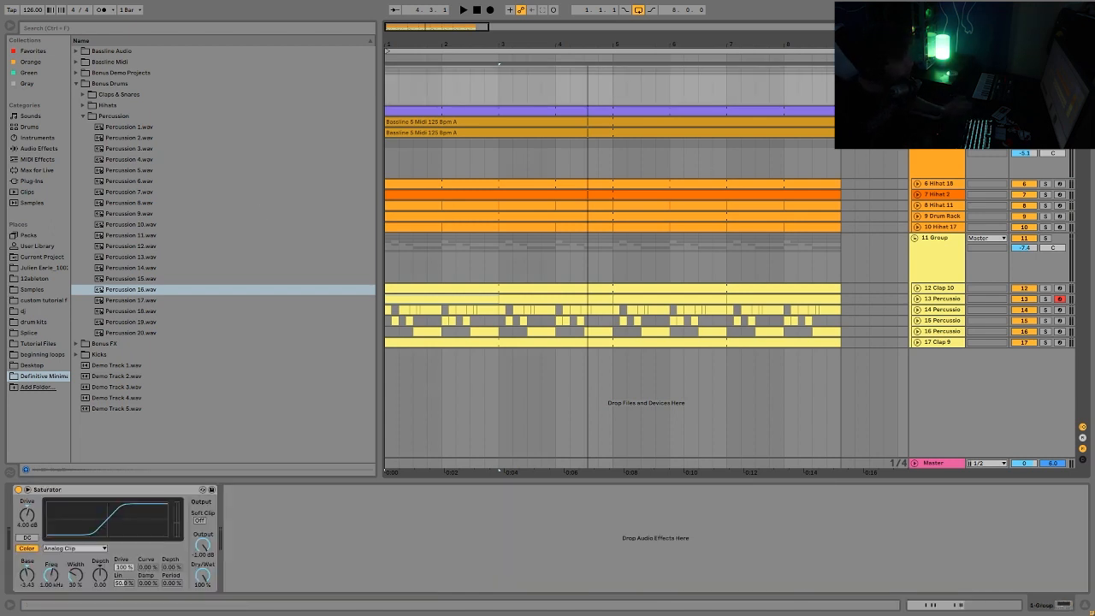
{"action": "key", "text": "space"}
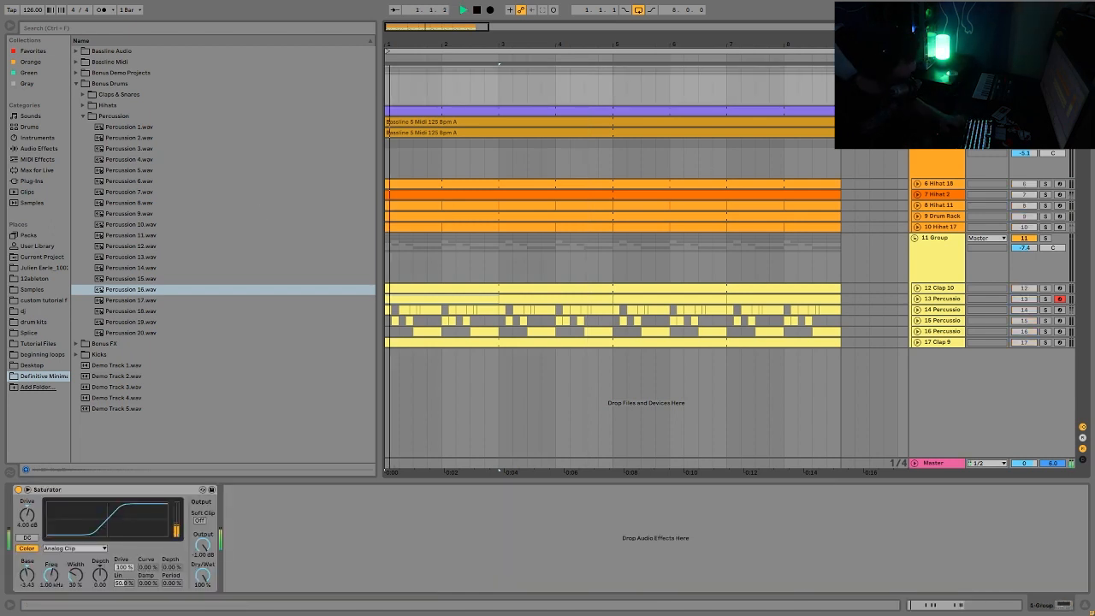
{"action": "key", "text": "space"}
Add Fx 23.wav from the Bonus FX folder to a new audio track at bar 1
{"action": "left_click", "coordinate": [79, 345]}
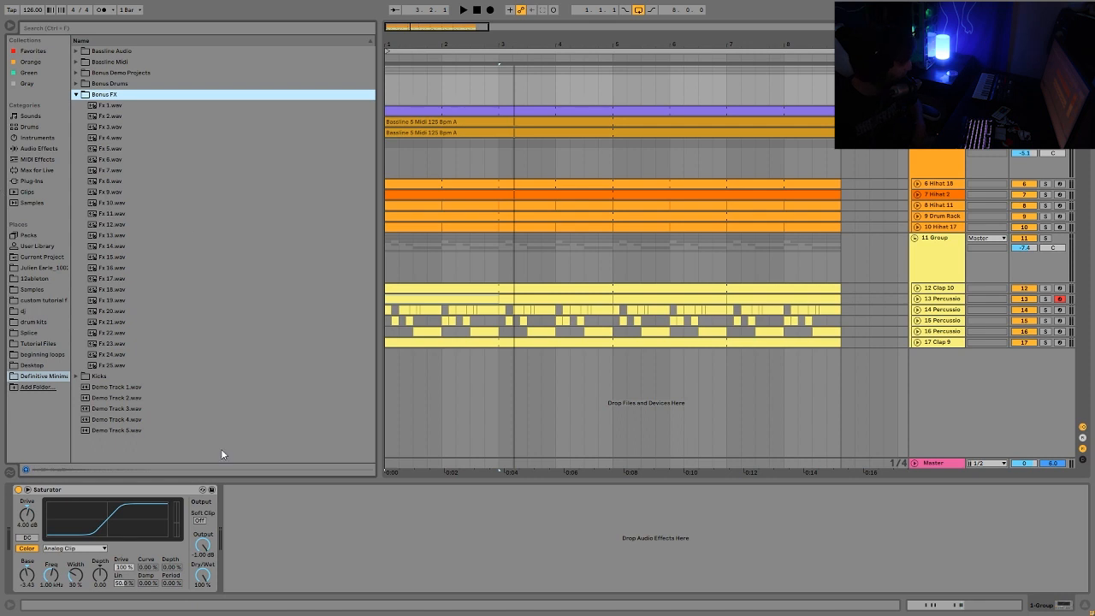
{"action": "left_click", "coordinate": [175, 346]}
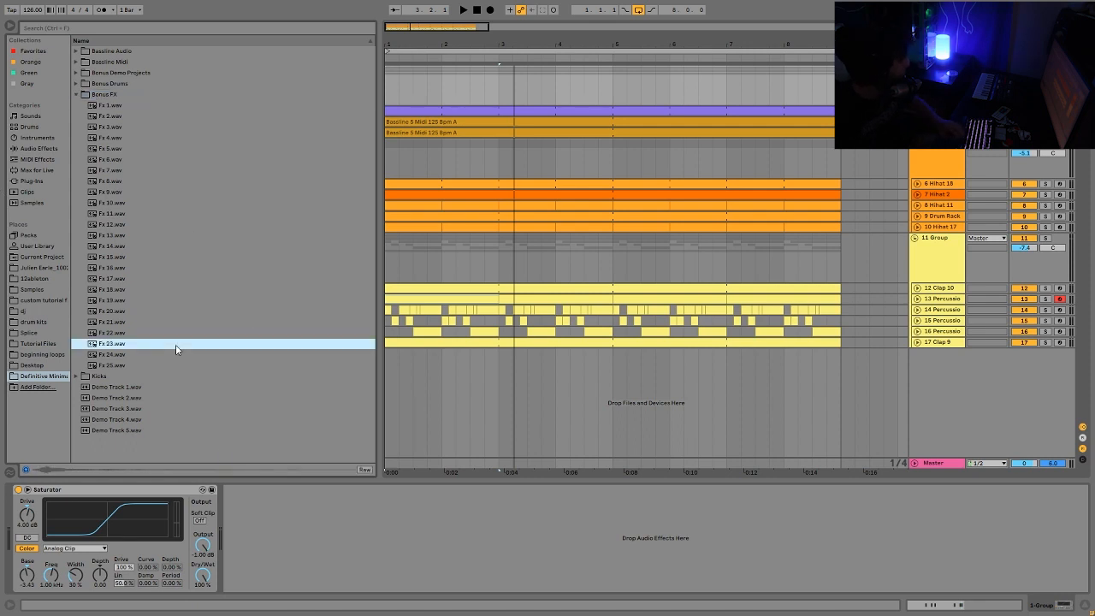
{"action": "left_click_drag", "start_coordinate": [100, 349], "coordinate": [387, 376]}
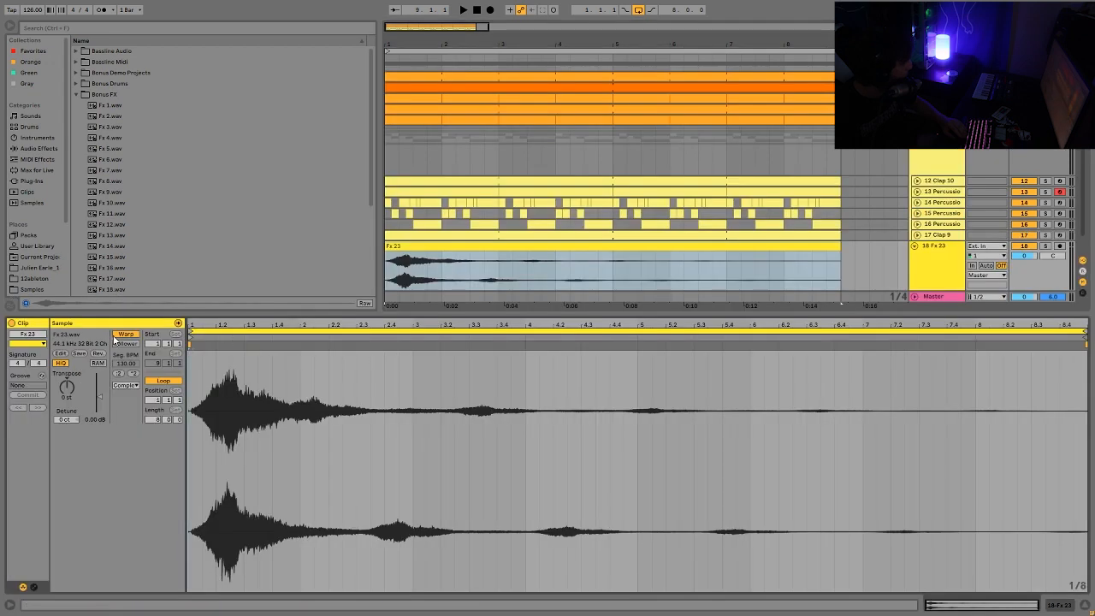
Turn off warping for the Fx 23 clip and trim it to one beat starting about 0.3 s into the sample
{"action": "left_click", "coordinate": [127, 333]}
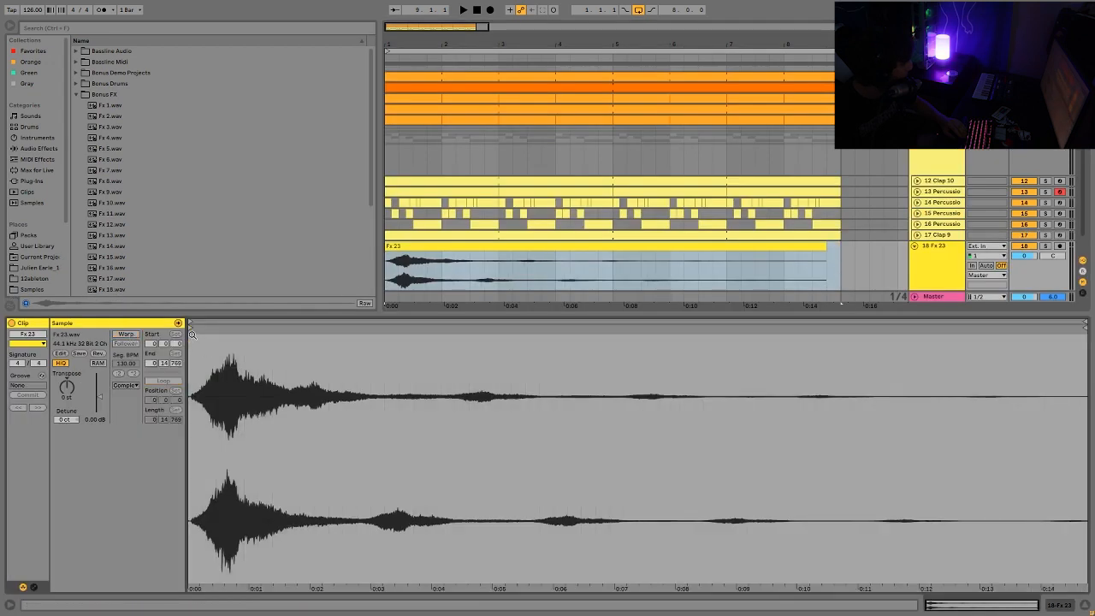
{"action": "left_click_drag", "start_coordinate": [191, 326], "coordinate": [207, 329]}
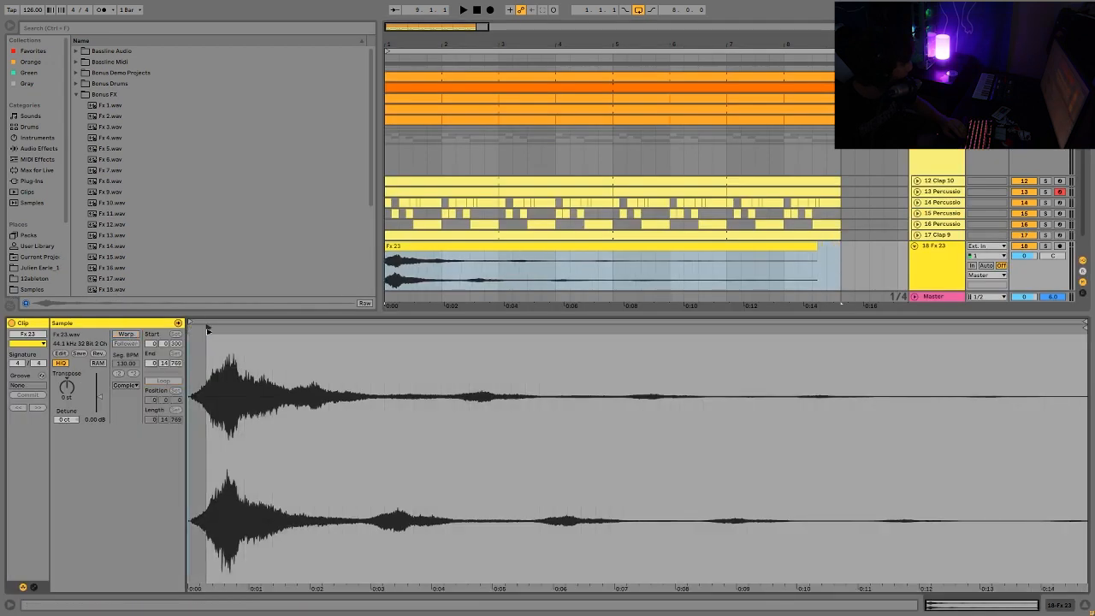
{"action": "left_click", "coordinate": [399, 275]}
{"action": "key", "text": "ctrl+e"}
{"action": "left_click", "coordinate": [417, 246]}
{"action": "key", "text": "Delete"}
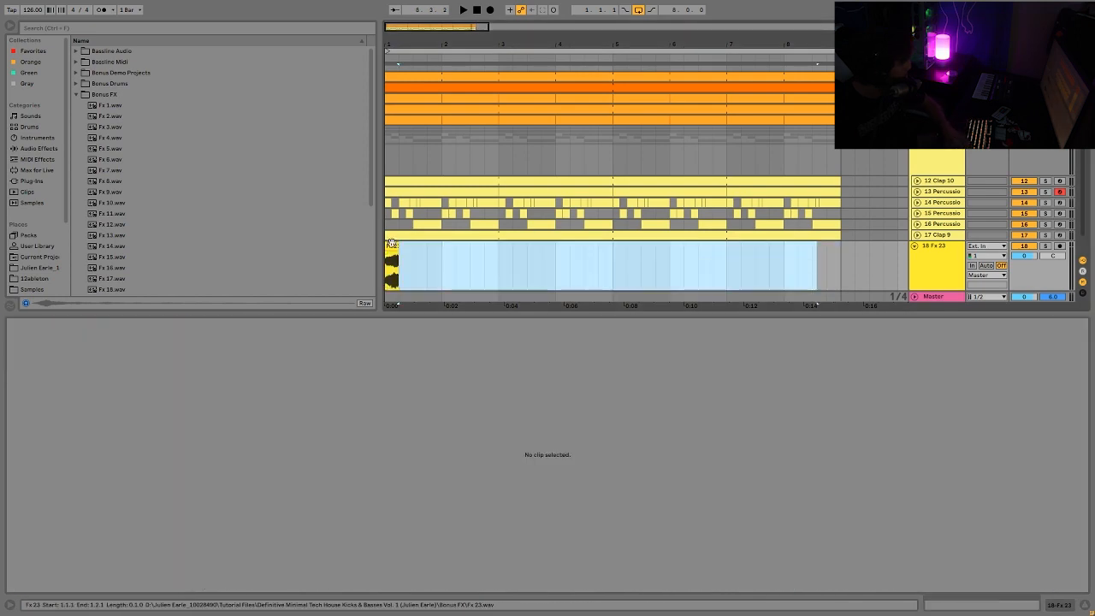
Fade in the trimmed Fx 23 clip and set its track's volume to -9.4 dB
{"action": "left_click", "coordinate": [391, 246]}
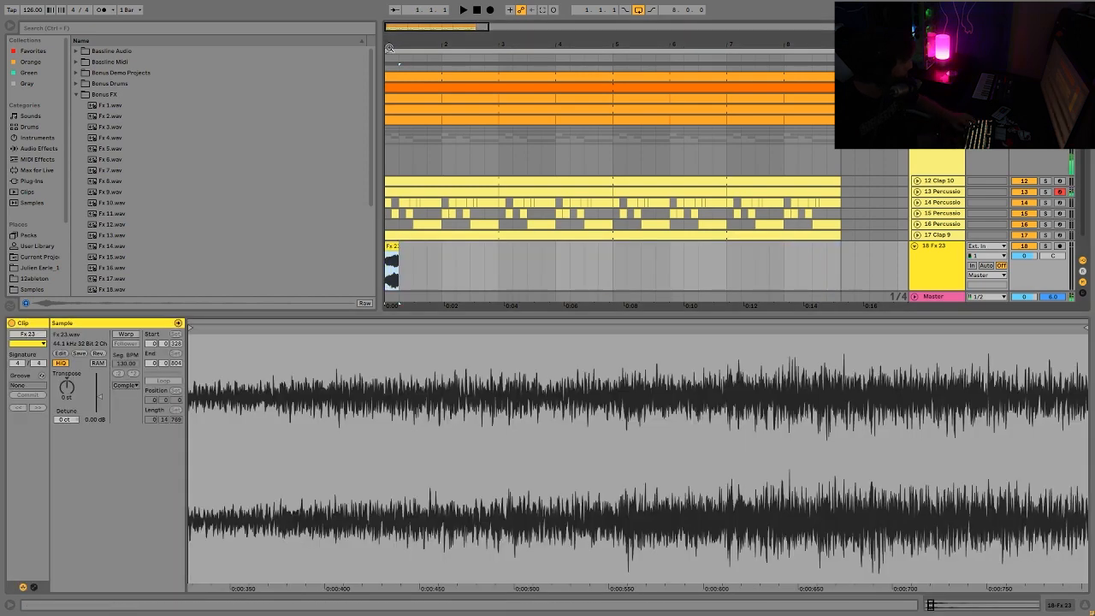
{"action": "left_click_drag", "start_coordinate": [390, 48], "coordinate": [391, 236]}
{"action": "left_click", "coordinate": [389, 258]}
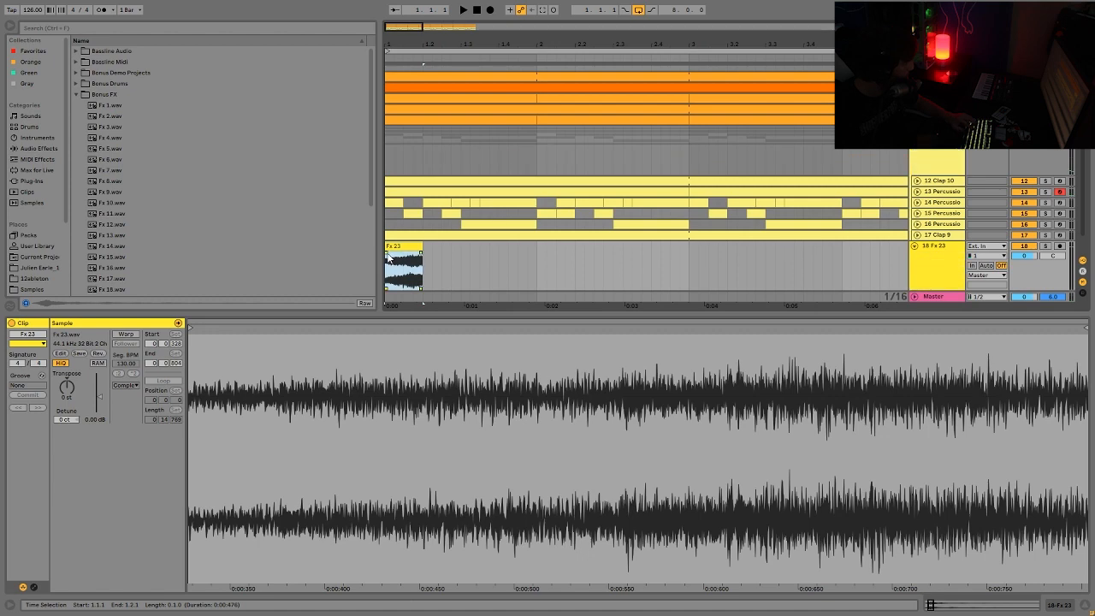
{"action": "left_click", "coordinate": [406, 235]}
{"action": "left_click", "coordinate": [409, 246]}
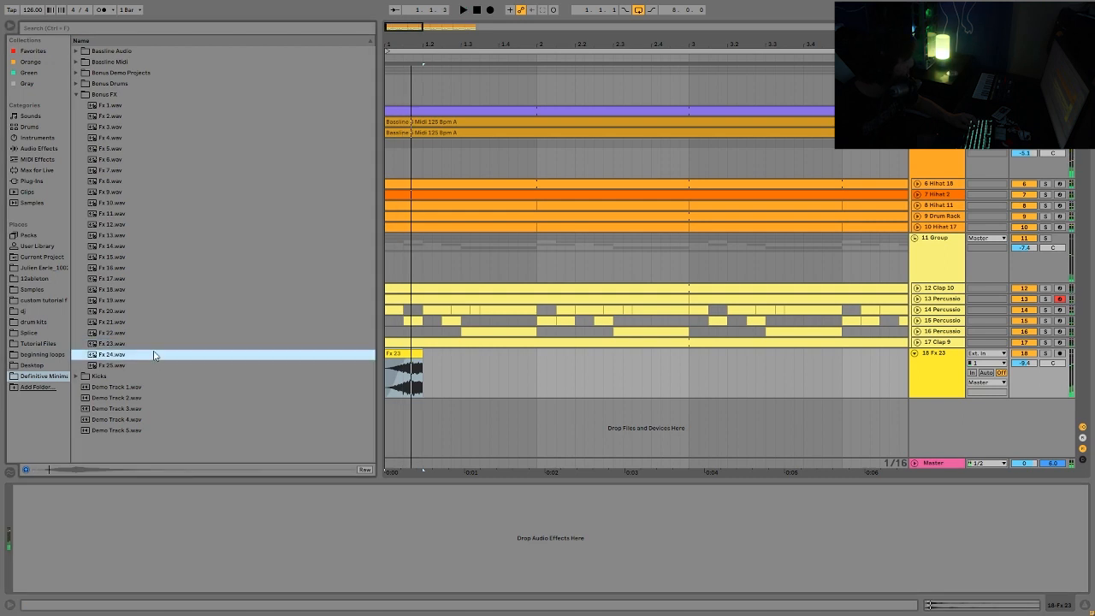
Audition the samples in the Bonus FX folder, going back from Fx 24.wav to Fx 10.wav and returning to Fx 12.wav
{"action": "key", "text": "Up"}
{"action": "key", "text": "Up"}
{"action": "key", "text": "Up"}
{"action": "key", "text": "Up"}
{"action": "key", "text": "Up"}
{"action": "key", "text": "Up"}
{"action": "key", "text": "Up"}
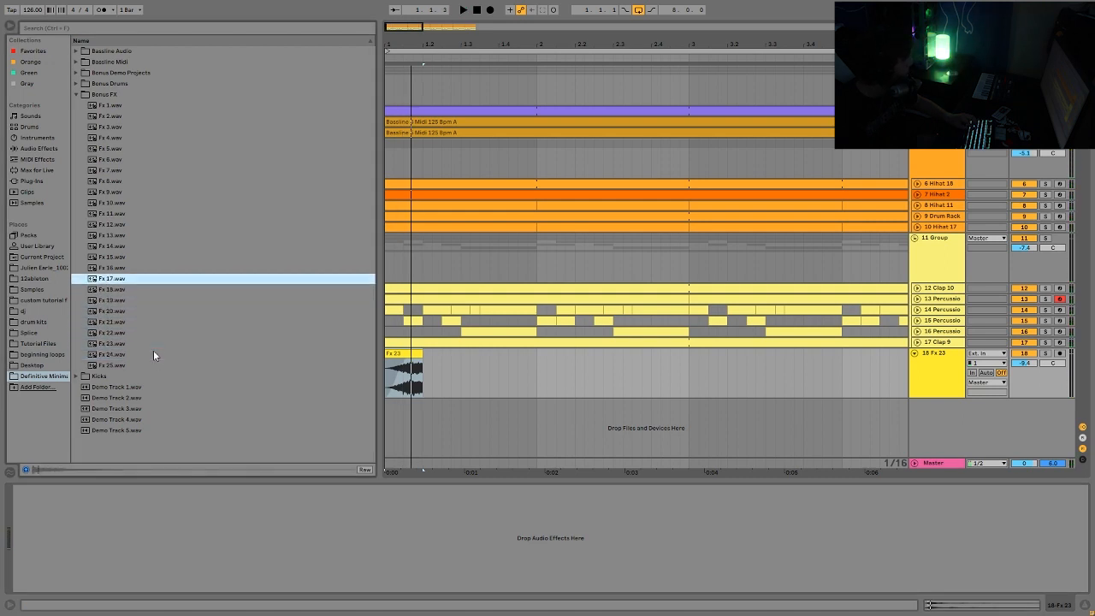
{"action": "key", "text": "Up"}
{"action": "key", "text": "Up"}
{"action": "key", "text": "Up"}
{"action": "key", "text": "Up"}
{"action": "key", "text": "Up"}
{"action": "key", "text": "Up"}
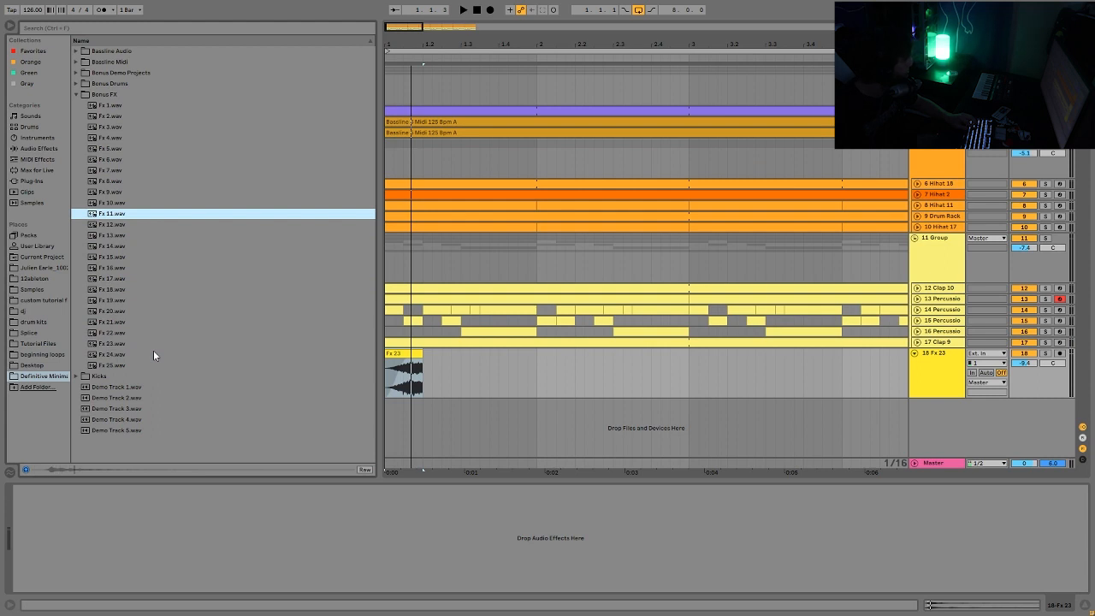
{"action": "key", "text": "Up"}
{"action": "key", "text": "Down"}
{"action": "key", "text": "Down"}
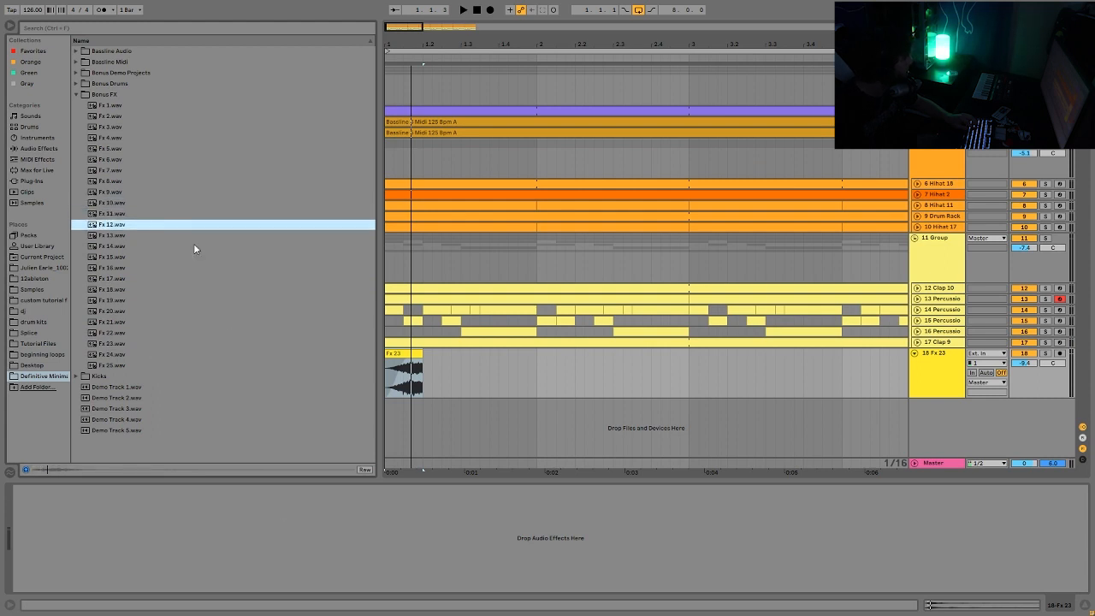
Add Fx 12.wav to a new audio track at 1.2.3 with warping off, and cut the clip off at 1.3.4
{"action": "left_click_drag", "start_coordinate": [118, 228], "coordinate": [443, 414]}
{"action": "left_click", "coordinate": [133, 334]}
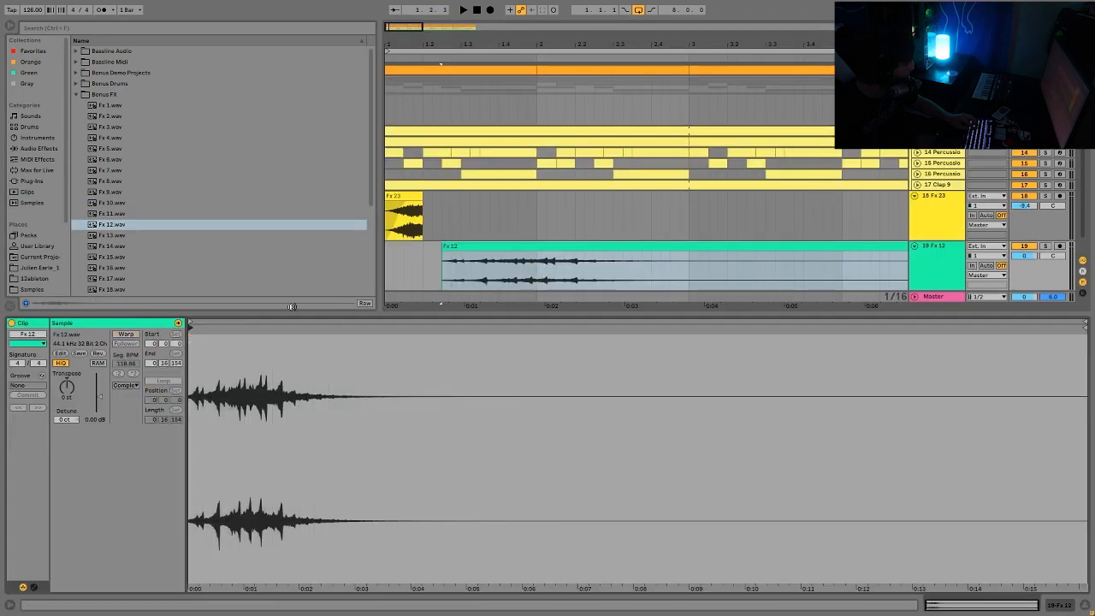
{"action": "left_click", "coordinate": [535, 275]}
{"action": "left_click", "coordinate": [489, 275]}
{"action": "key", "text": "ctrl+e"}
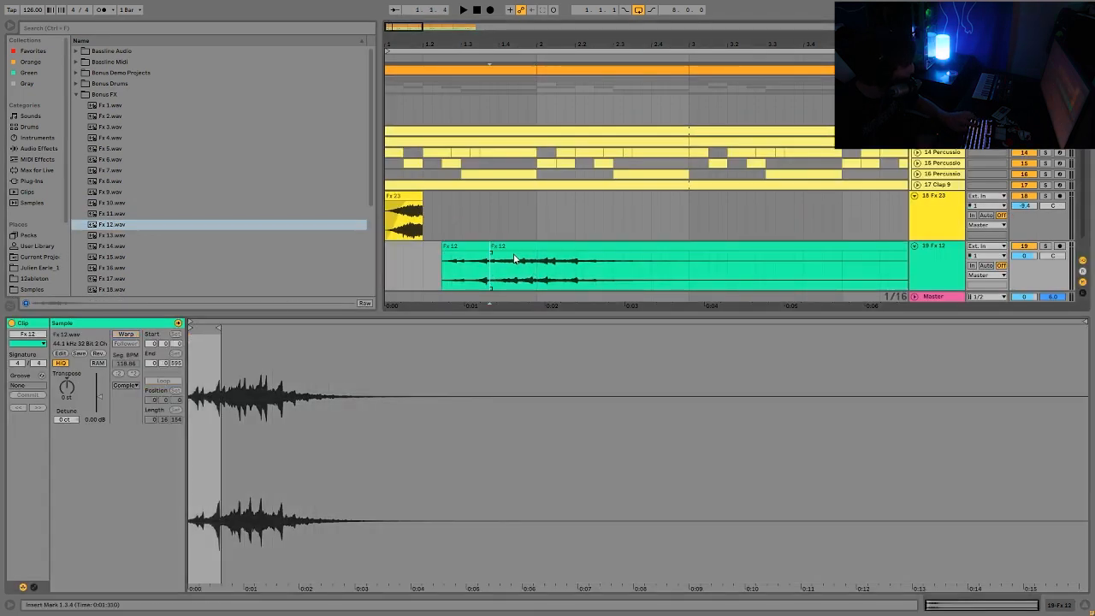
{"action": "left_click", "coordinate": [515, 247]}
{"action": "key", "text": "Delete"}
Start loop playback and duplicate the first bar of the Fx 12 track through all eight bars
{"action": "left_click", "coordinate": [405, 197]}
{"action": "key", "text": "space"}
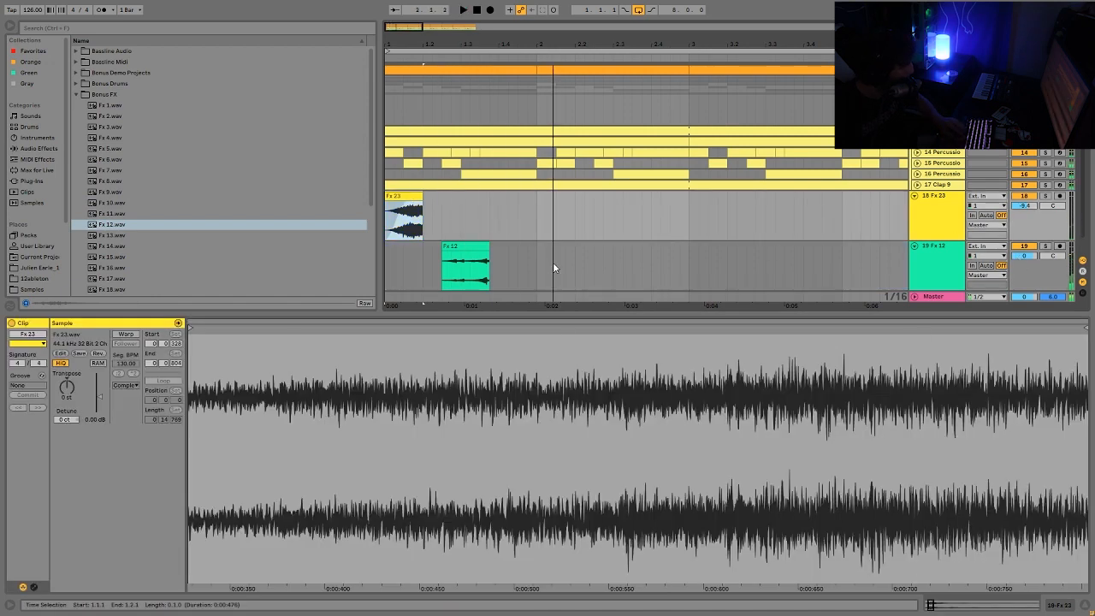
{"action": "left_click_drag", "start_coordinate": [541, 268], "coordinate": [371, 279]}
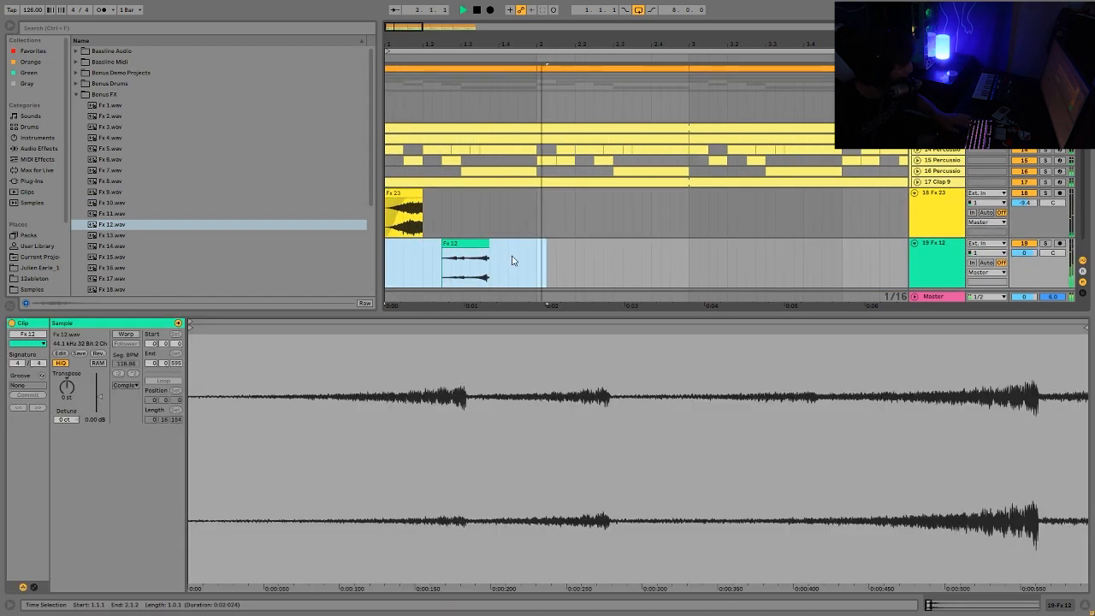
{"action": "left_click", "coordinate": [528, 260], "text": "shift"}
{"action": "key", "text": "ctrl+d"}
{"action": "key", "text": "ctrl+d"}
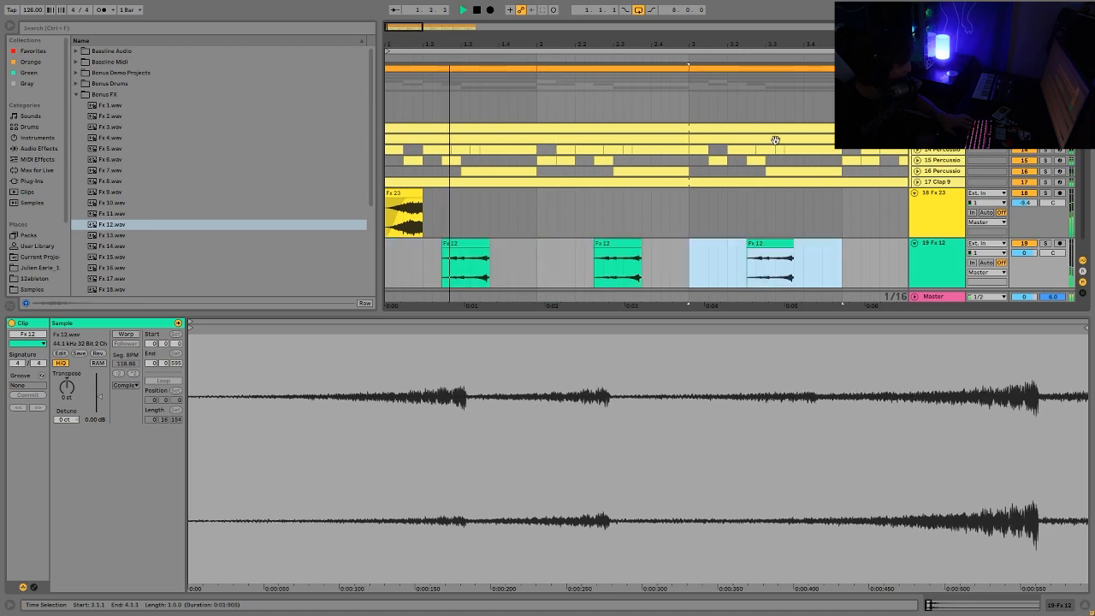
{"action": "key", "text": "ctrl+d"}
{"action": "key", "text": "minus"}
{"action": "key", "text": "minus"}
{"action": "key", "text": "minus"}
{"action": "key", "text": "minus"}
{"action": "key", "text": "ctrl+d"}
{"action": "key", "text": "ctrl+d"}
{"action": "key", "text": "ctrl+d"}
{"action": "key", "text": "ctrl+d"}
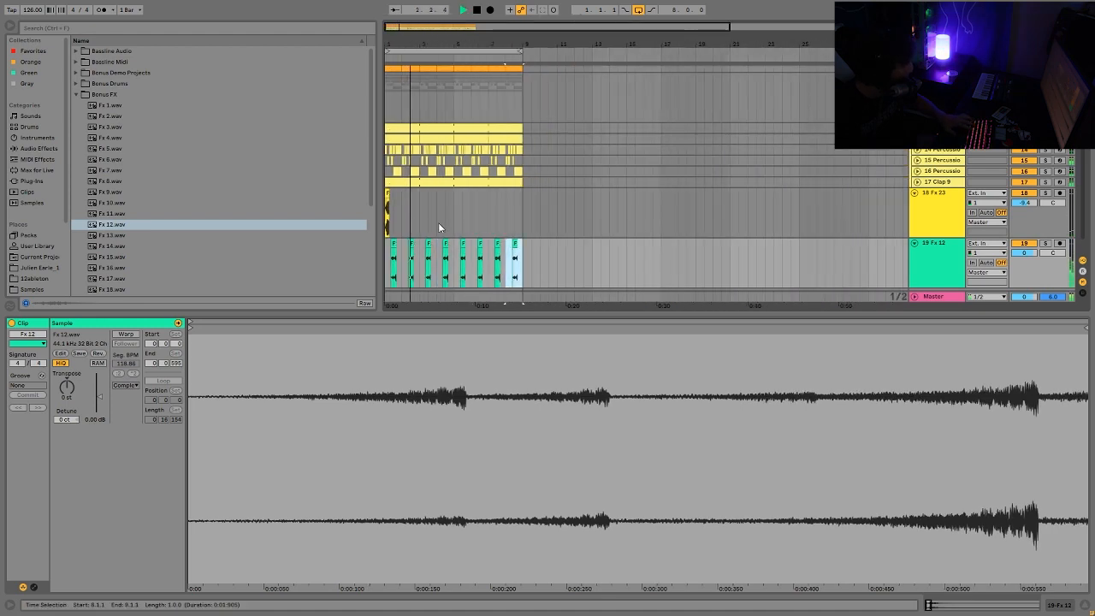
Repeat the Fx 23 clip every two bars, at bars 3, 5 and 7
{"action": "left_click", "coordinate": [420, 219]}
{"action": "key", "text": "ctrl+d"}
{"action": "key", "text": "ctrl+d"}
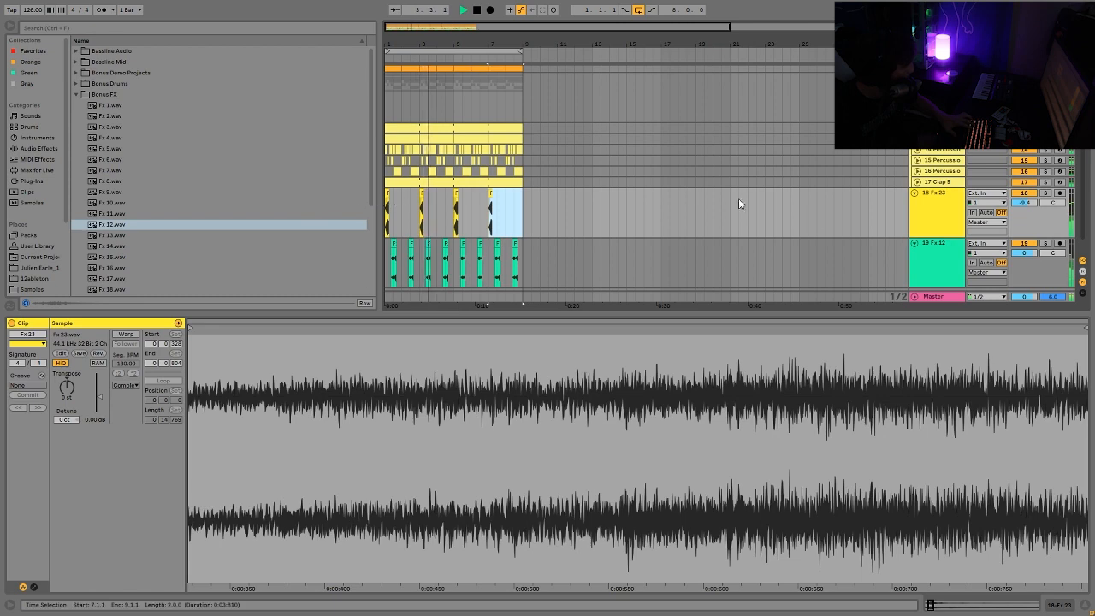
Listen to the loop with both FX parts, inspect the effects on the Fx 12 track and the first group, and stop playback
{"action": "left_click", "coordinate": [936, 254]}
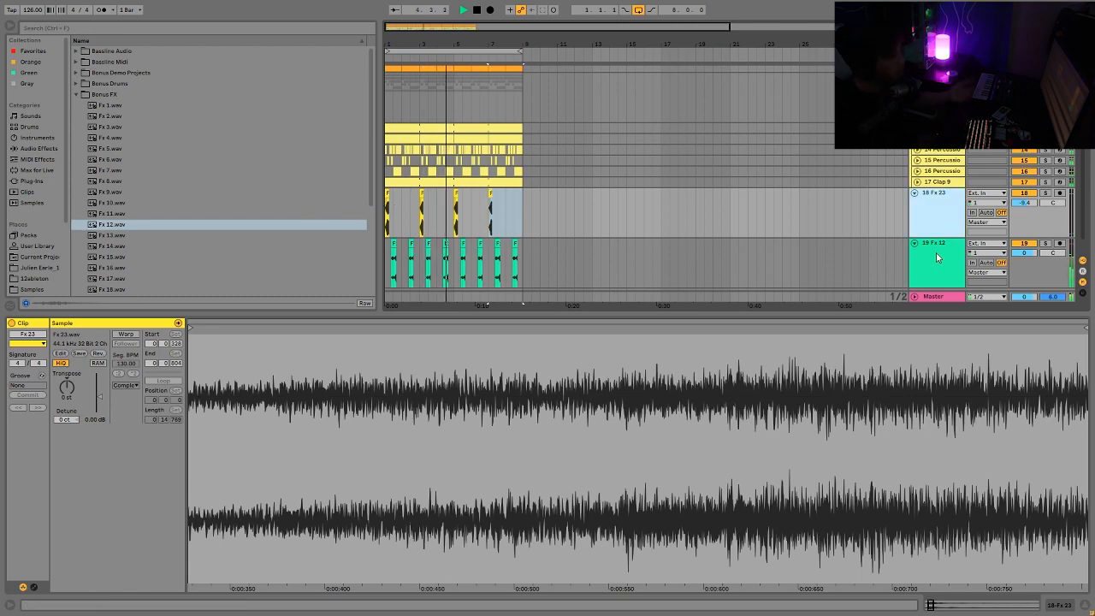
{"action": "double_click", "coordinate": [936, 253]}
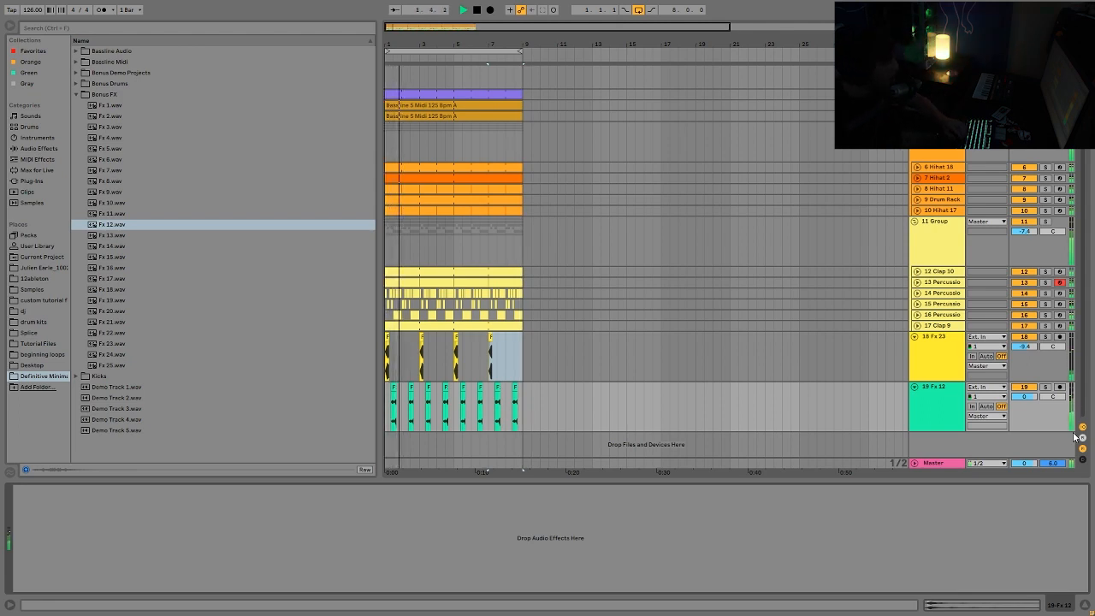
{"action": "scroll", "coordinate": [1075, 436], "scroll_direction": "up", "scroll_amount": 1}
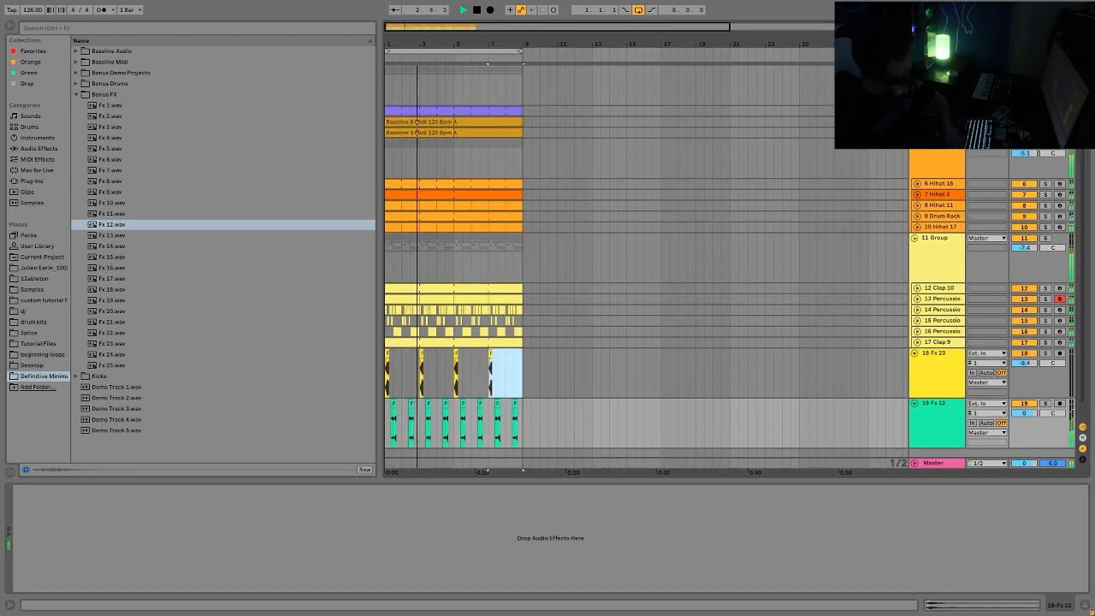
{"action": "left_click", "coordinate": [937, 83]}
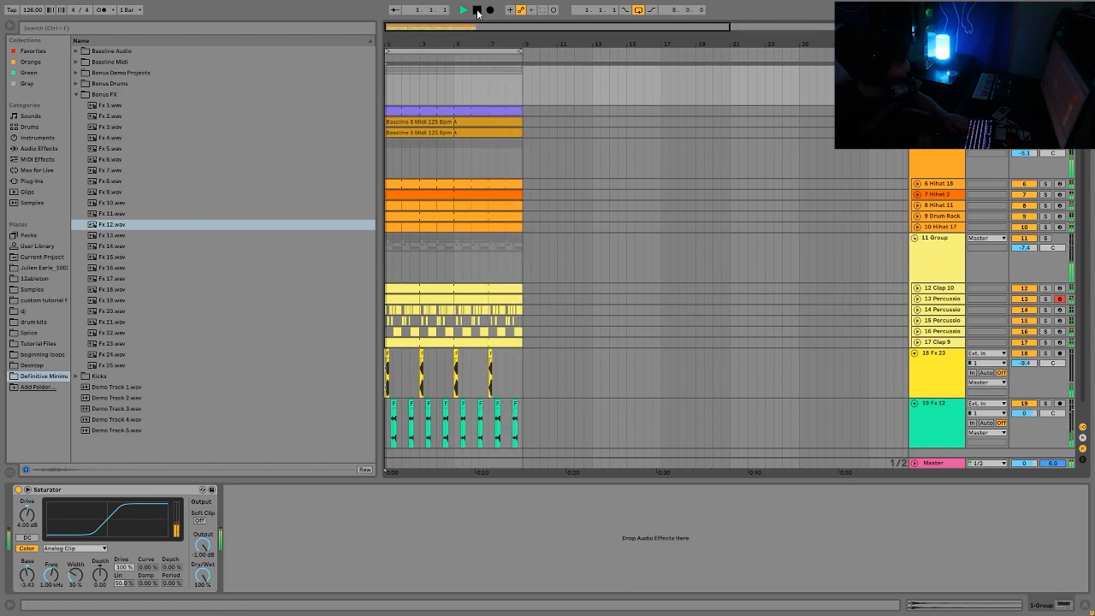
{"action": "left_click", "coordinate": [478, 10]}
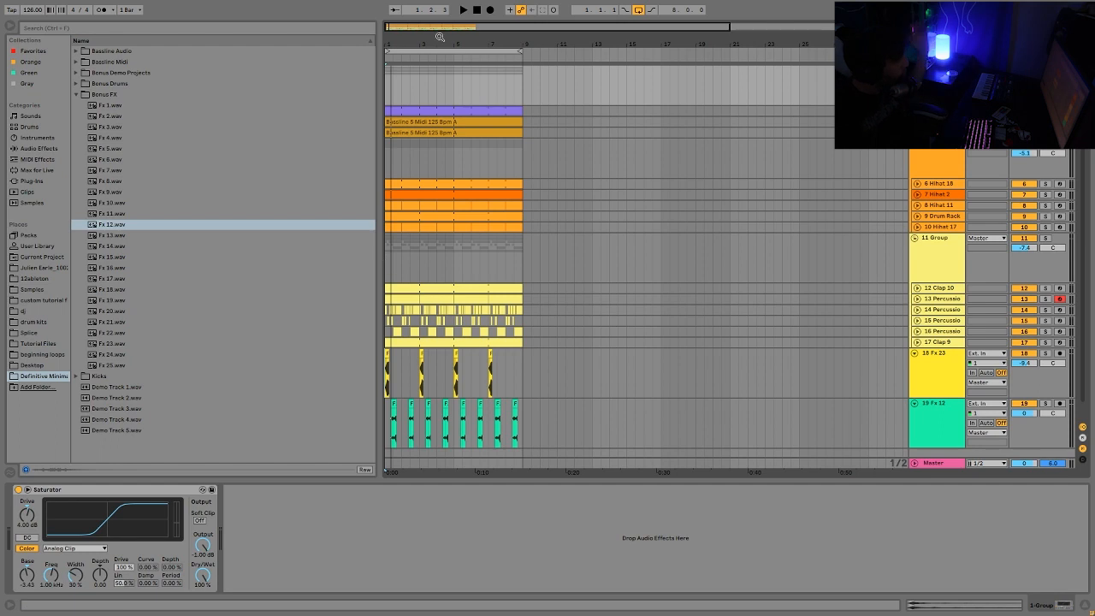
Select the whole eight-bar loop across all tracks, from bar 1 to bar 9
{"action": "left_click_drag", "start_coordinate": [427, 45], "coordinate": [450, 96]}
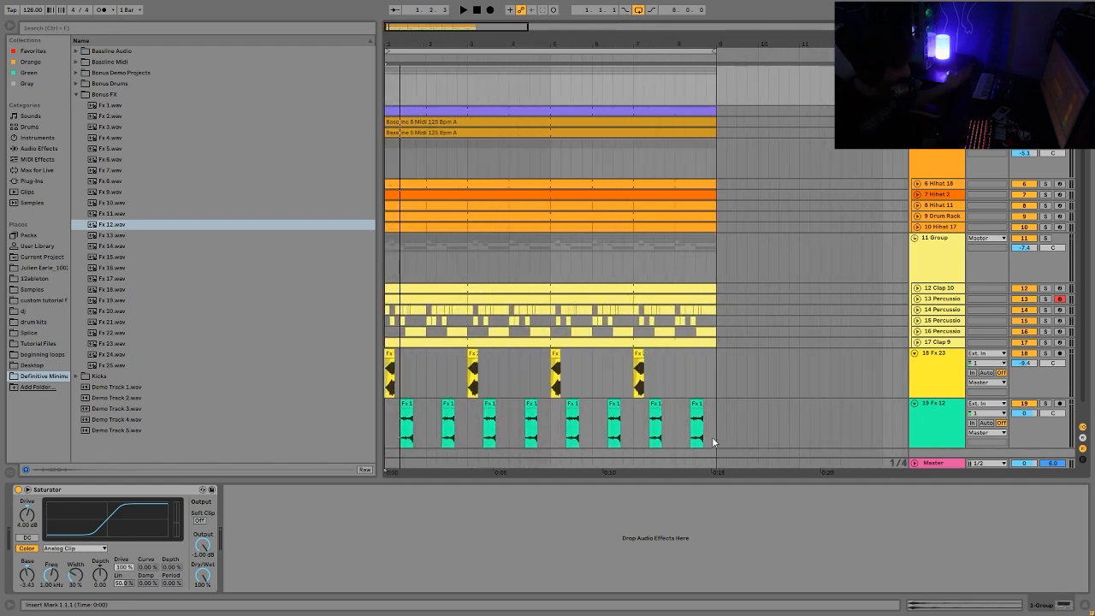
{"action": "left_click_drag", "start_coordinate": [711, 437], "coordinate": [381, 103]}
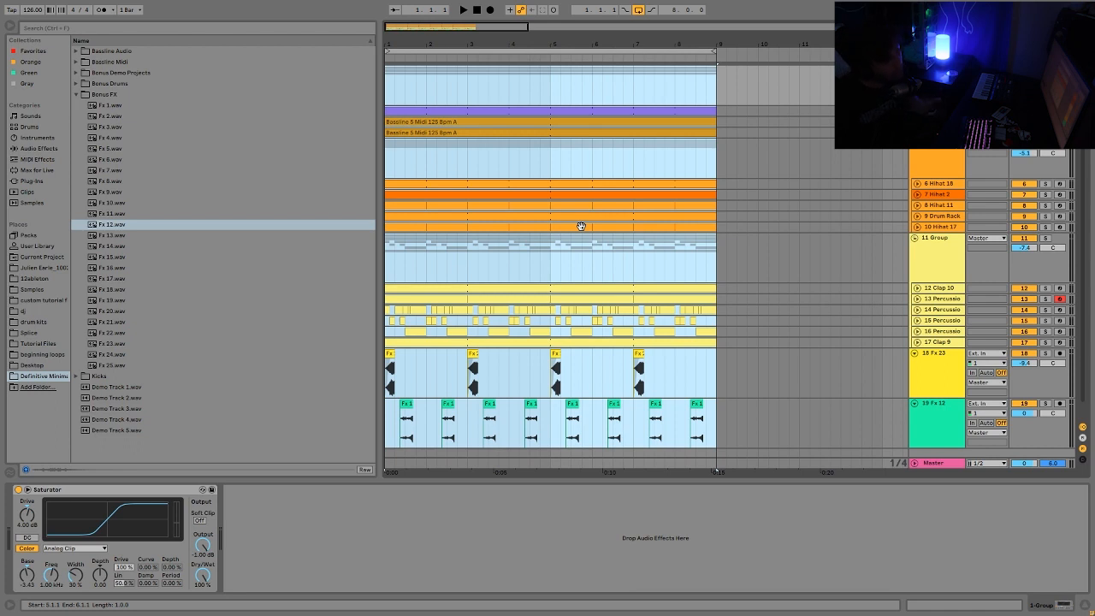
{"action": "key", "text": "ctrl+a"}
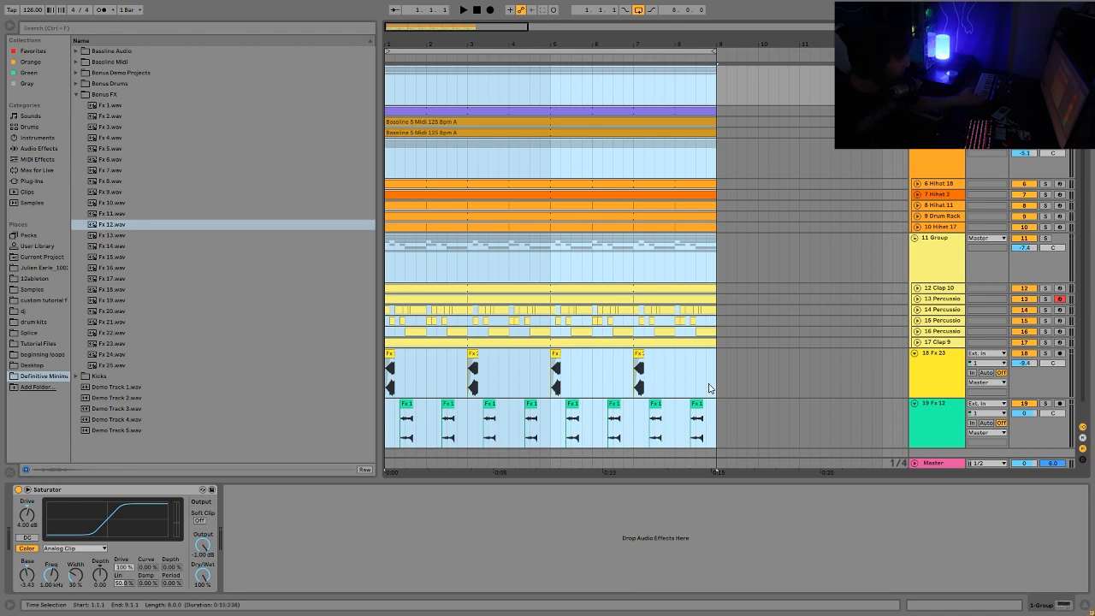